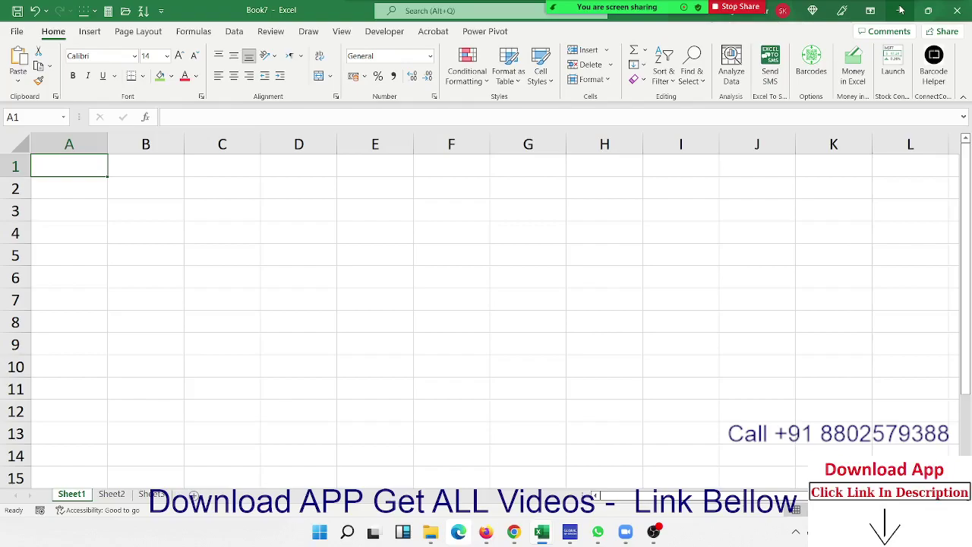
- Enter the Sales header in A1 and the values 85, 36, 25, 63, 65, 26, 52, 85 below it
click(284, 180)
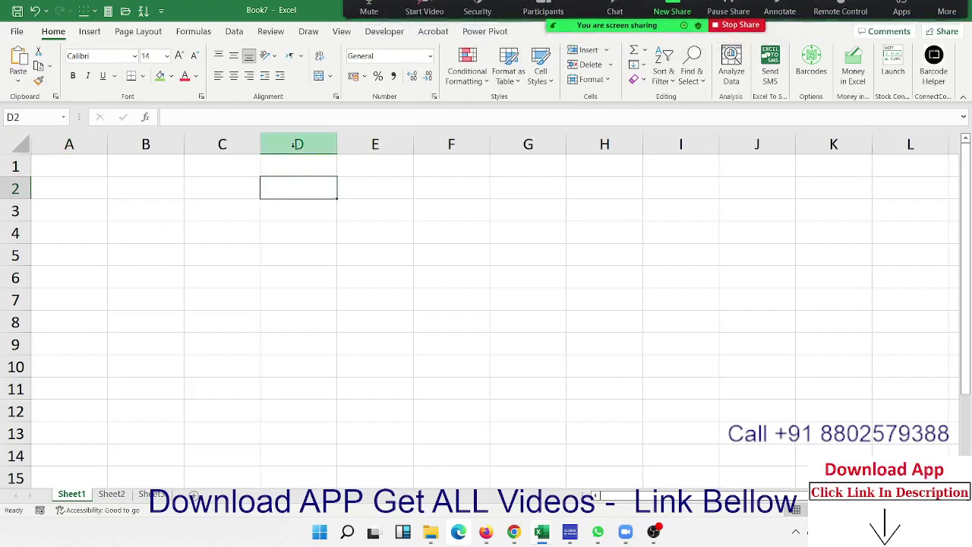
click(82, 169)
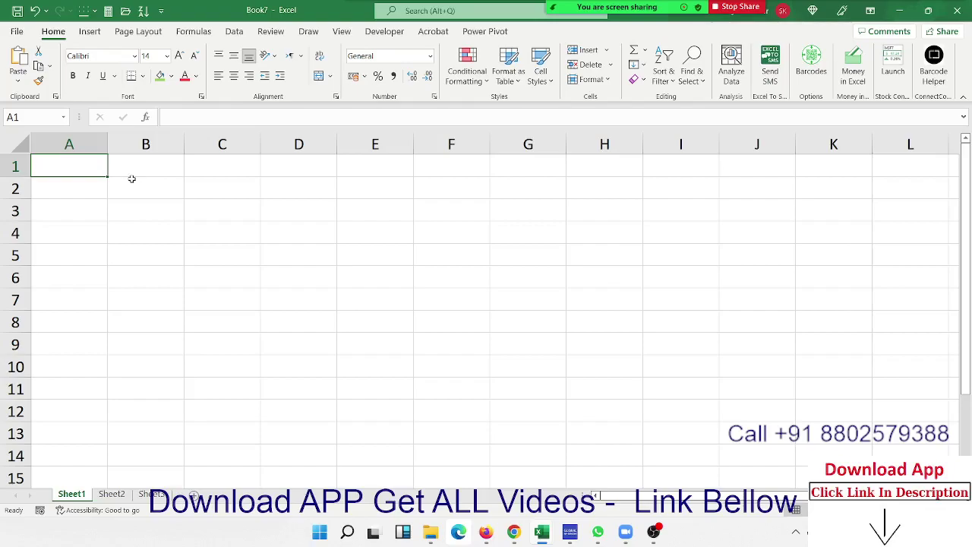
key(Down)
key(Up)
key(Right)
key(Right)
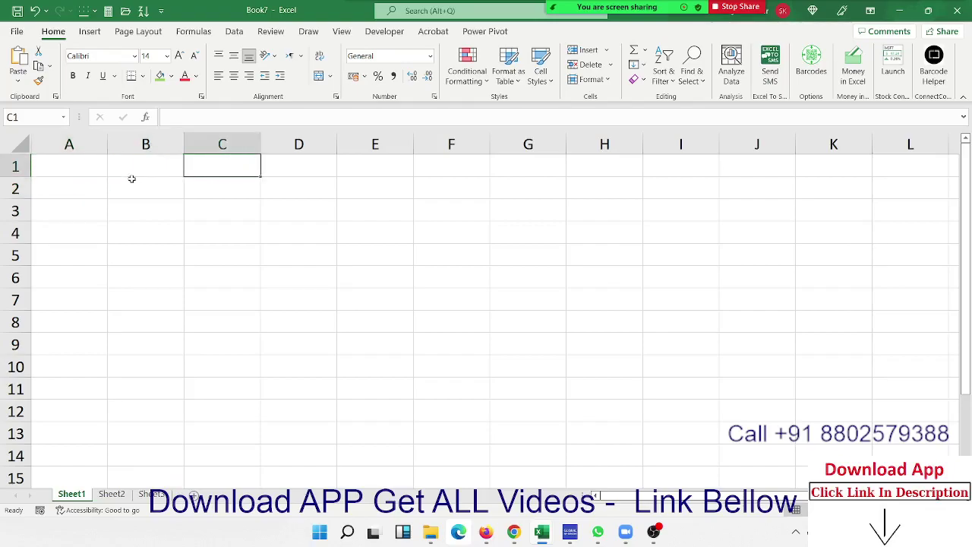
key(Right)
key(Right)
key(Left)
key(Left)
key(Left)
key(Left)
text(S)
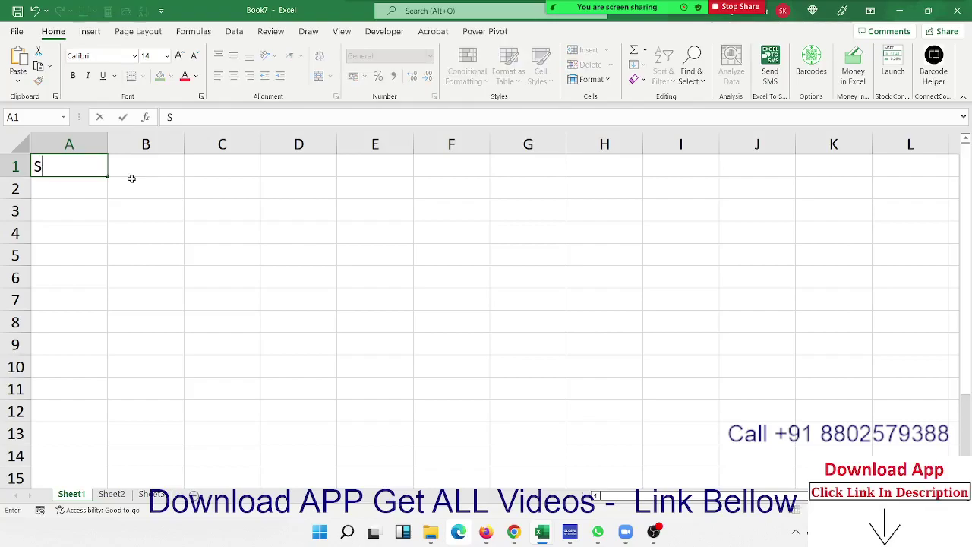
text(ales)
key(Return)
text(8)
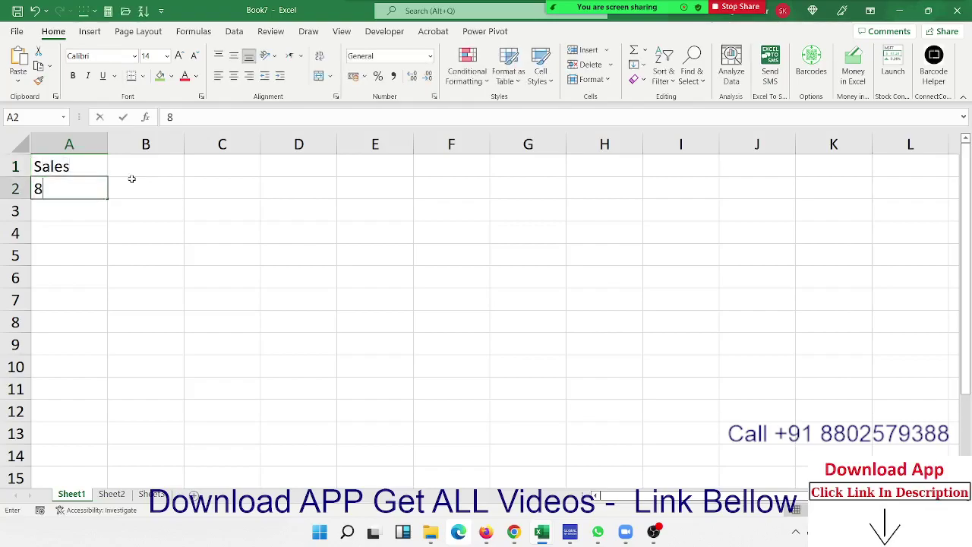
text(5)
key(Return)
text(36)
key(Return)
text(25)
key(Return)
text(6)
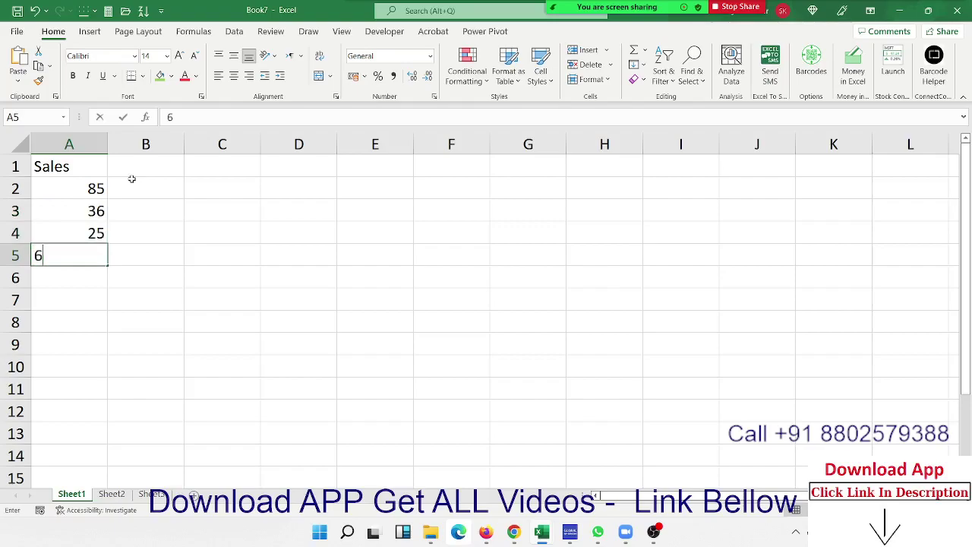
text(3)
key(Return)
text(65)
key(Return)
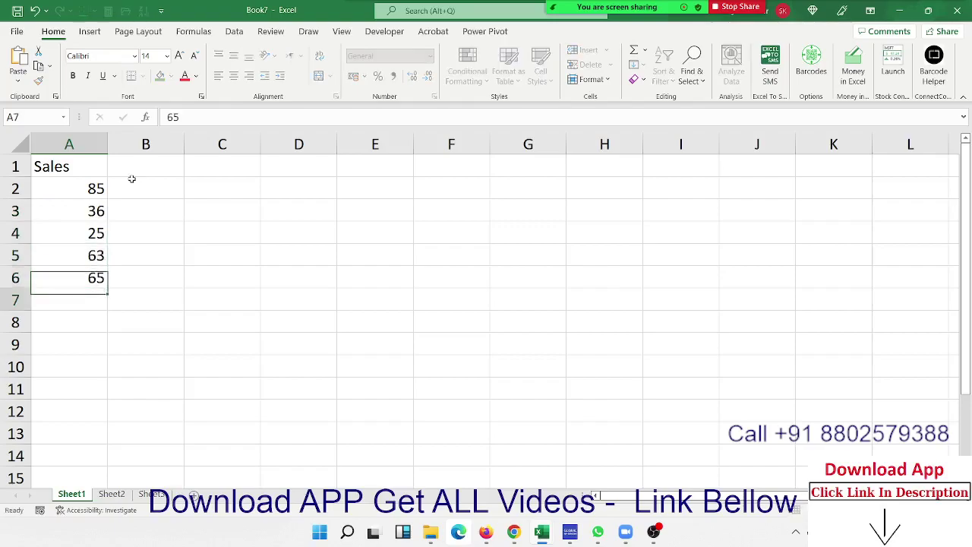
text(26)
key(Return)
text(52)
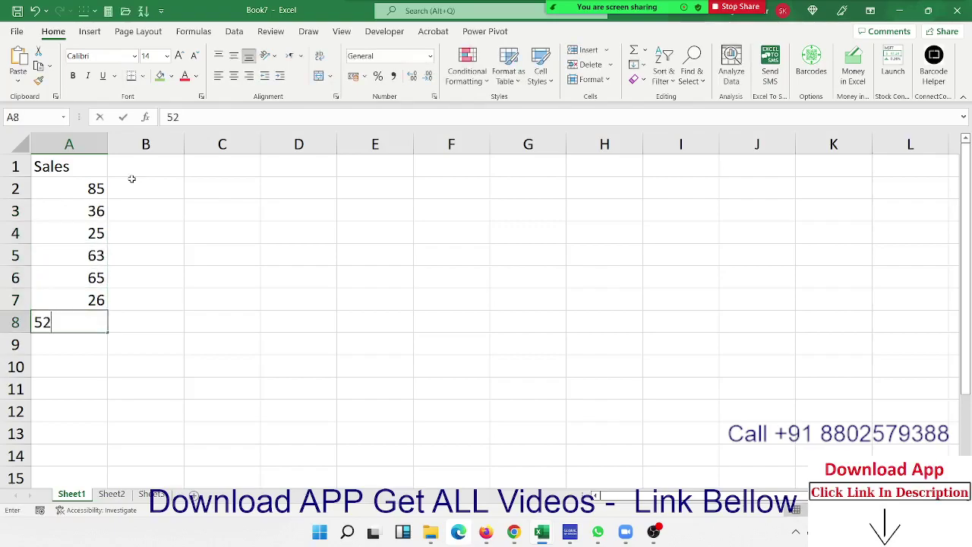
key(Return)
text(85)
key(ctrl+Return)
key(ctrl+Home)
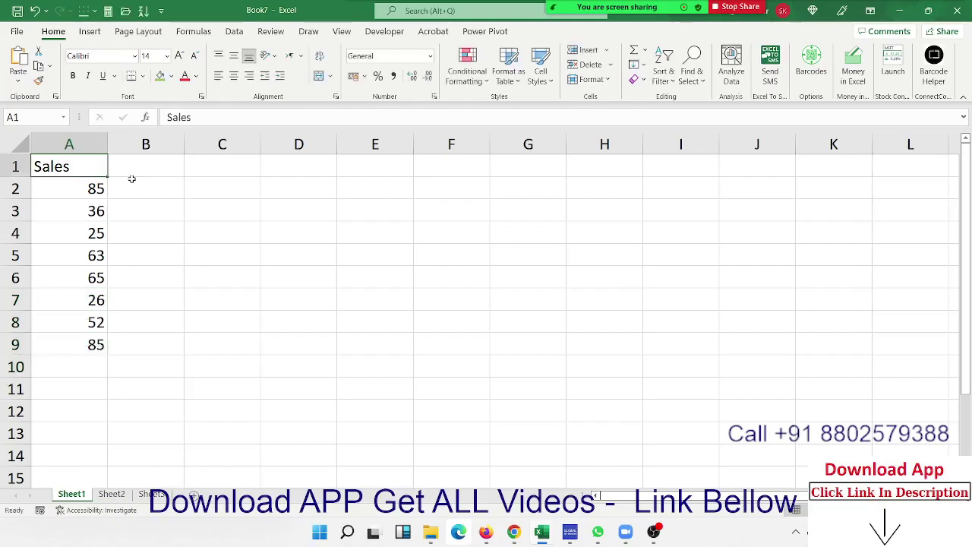
- Add the inc header in B1, the >50 criterion in C2 and the 800 incentive in D2
key(Right)
text(inc)
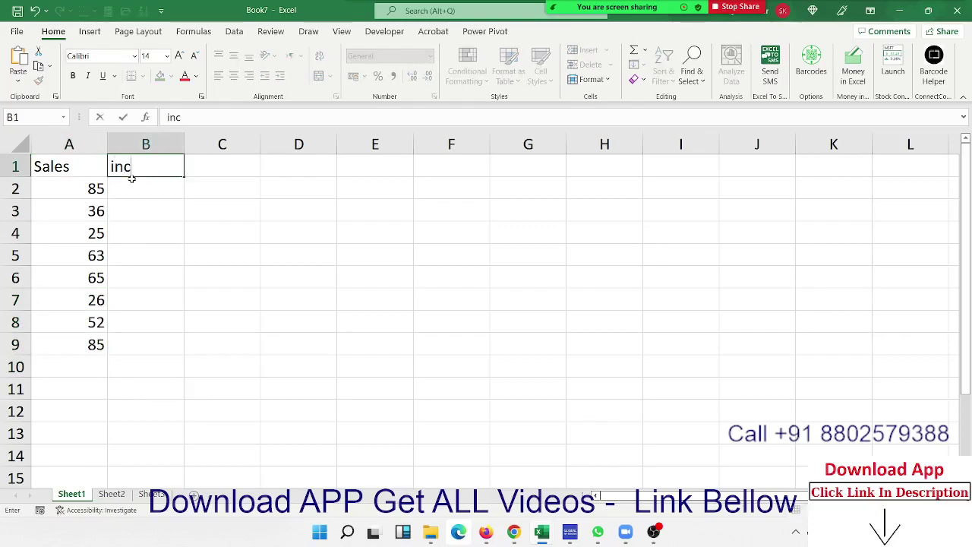
key(Return)
key(Right)
text(>)
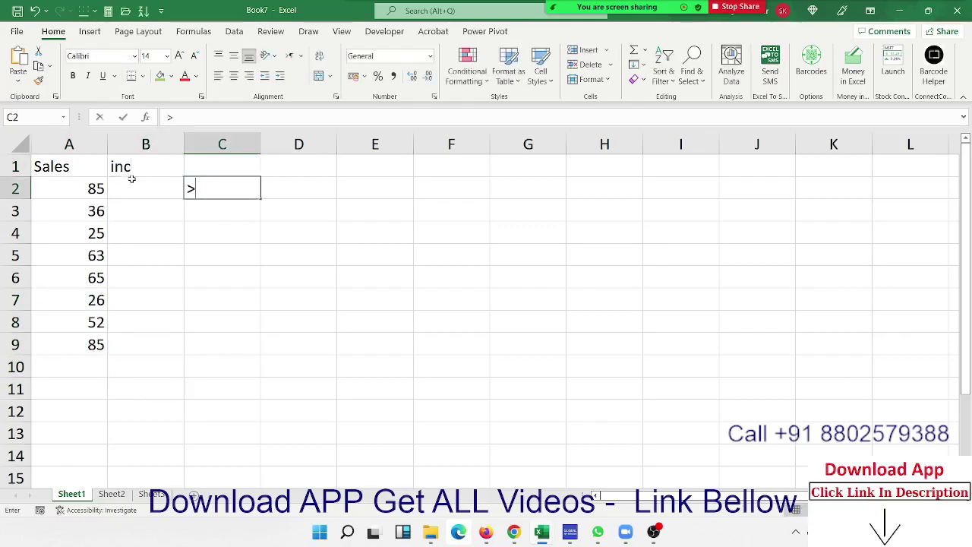
text(50)
key(Right)
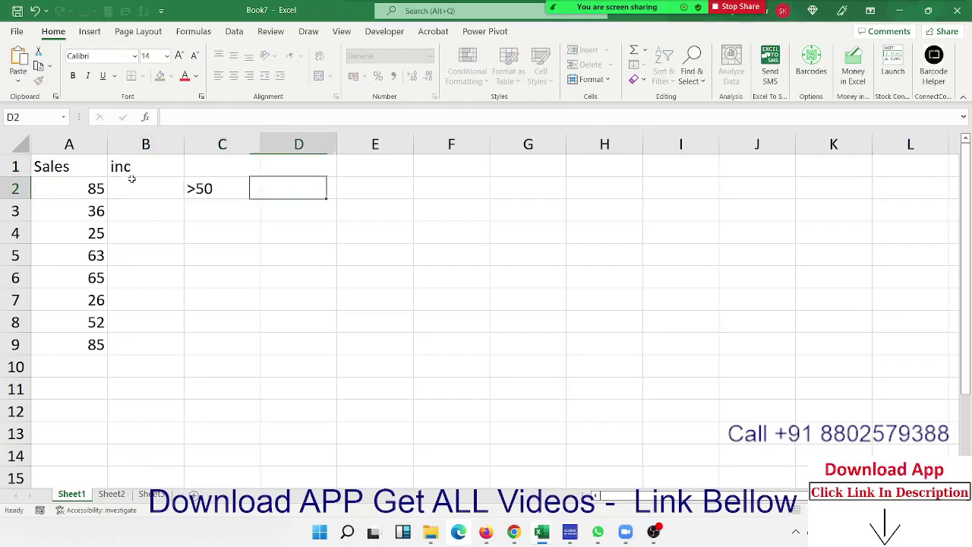
key(Right)
key(Left)
text(8)
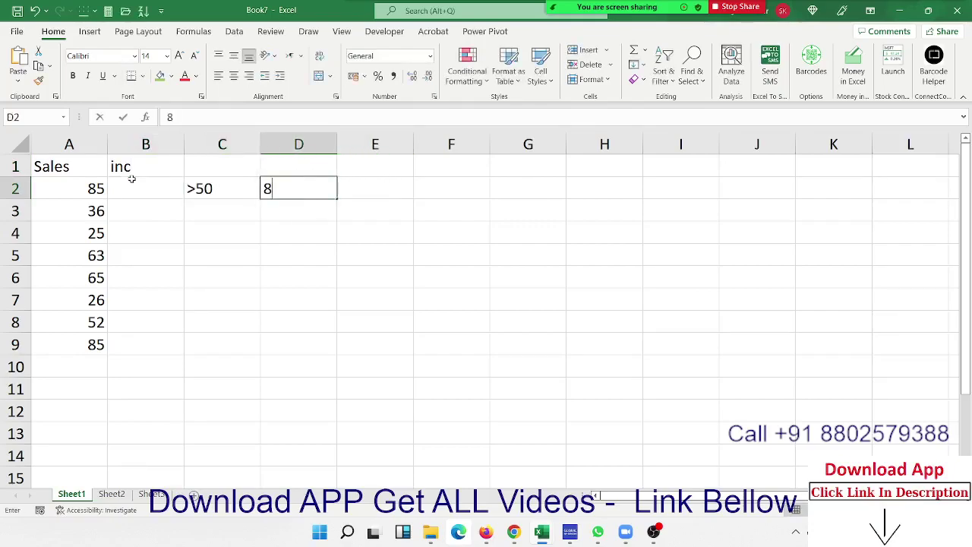
text(000)
key(BackSpace)
key(Return)
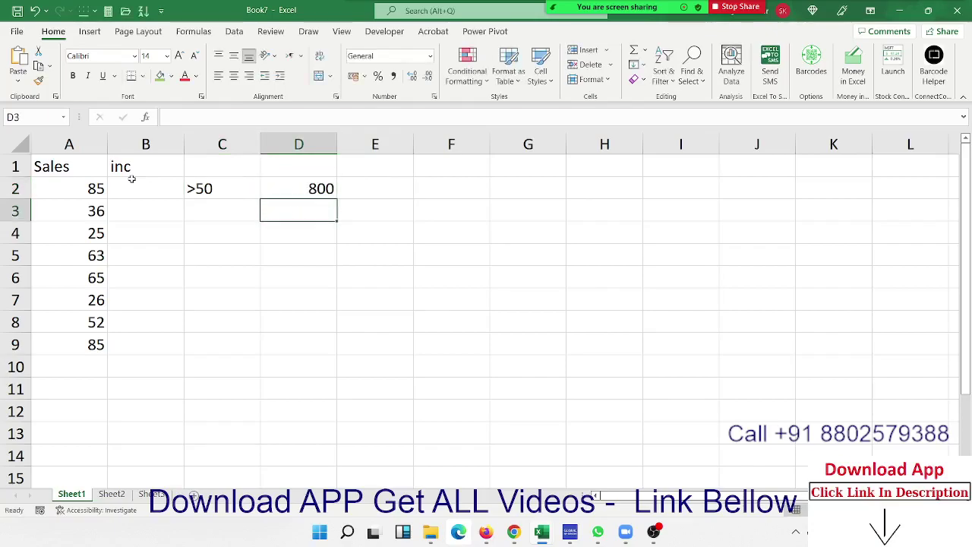
key(Left)
key(Left)
key(Left)
key(Up)
key(Right)
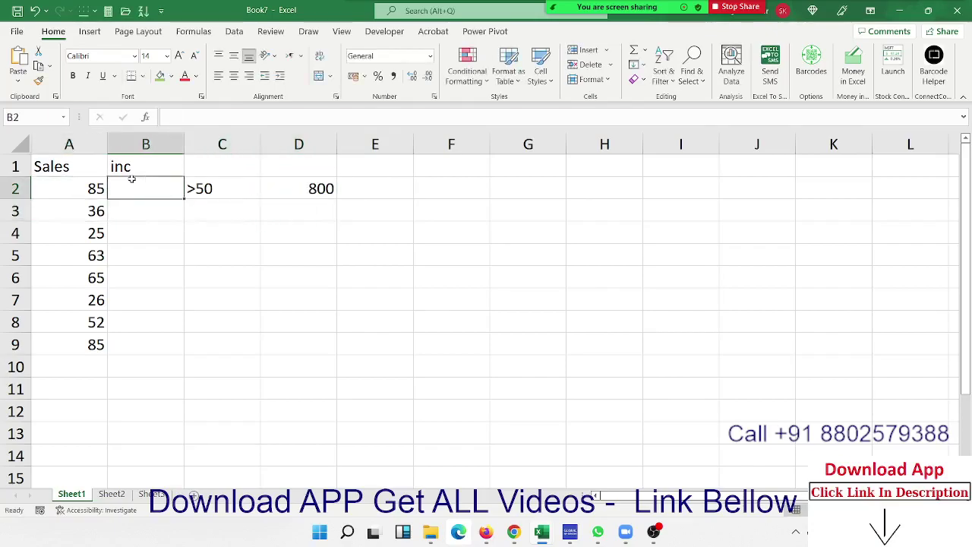
- Enter =IF(A2>50,800,0) in B2 so the sale of 85 earns 800
text(=IF()
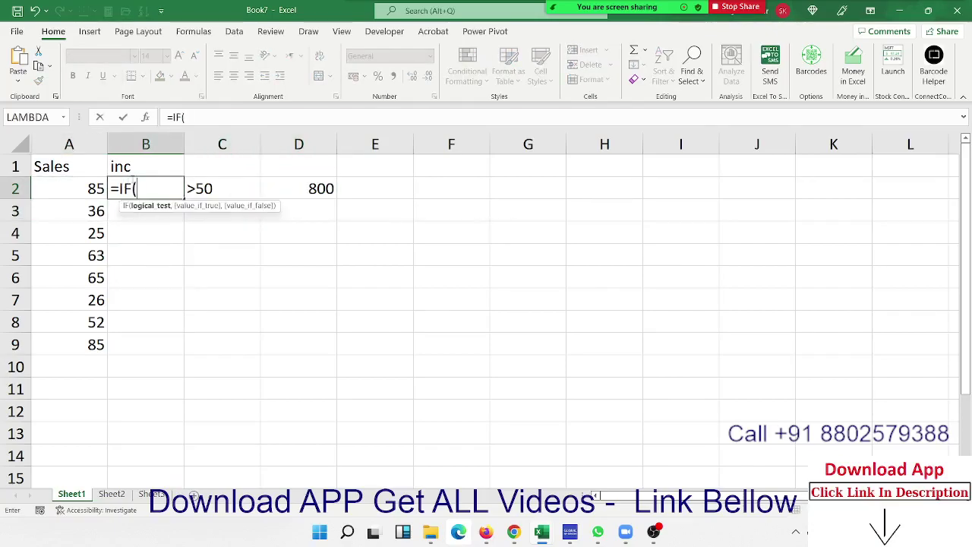
key(Left)
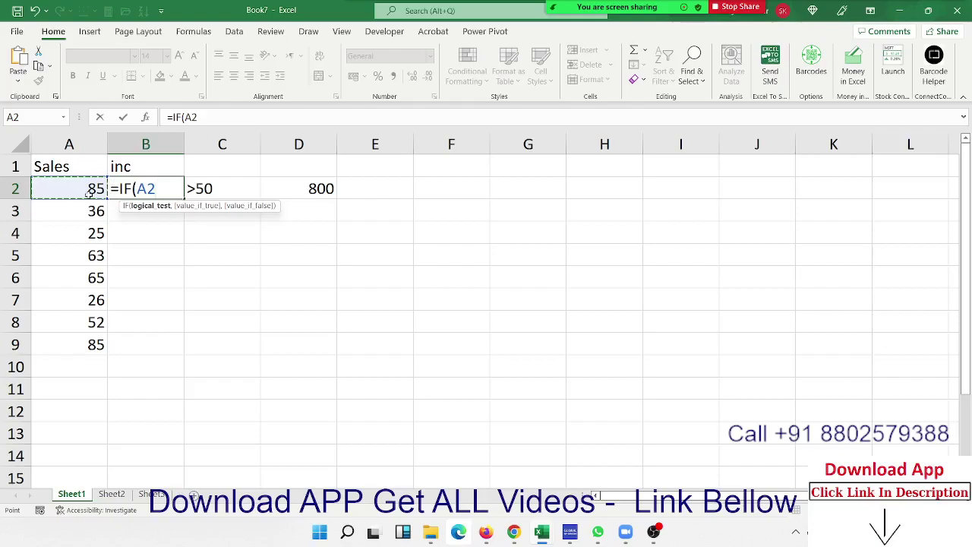
text(>)
text(50,)
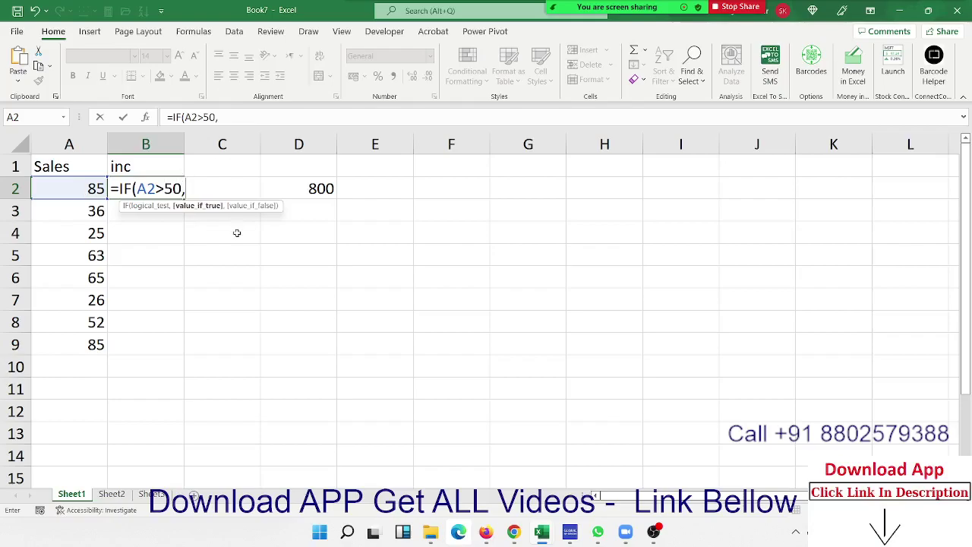
text(800,)
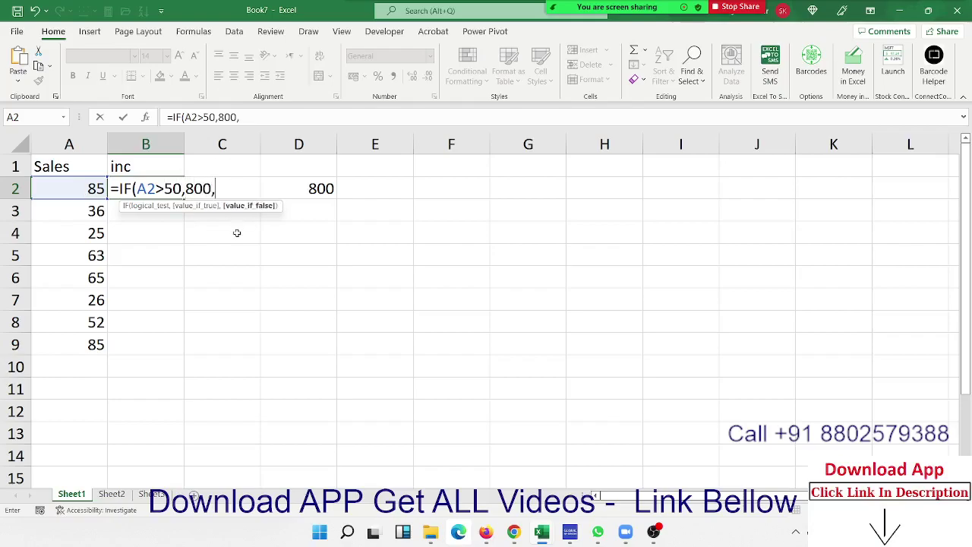
text(0)
key(Return)
click(176, 190)
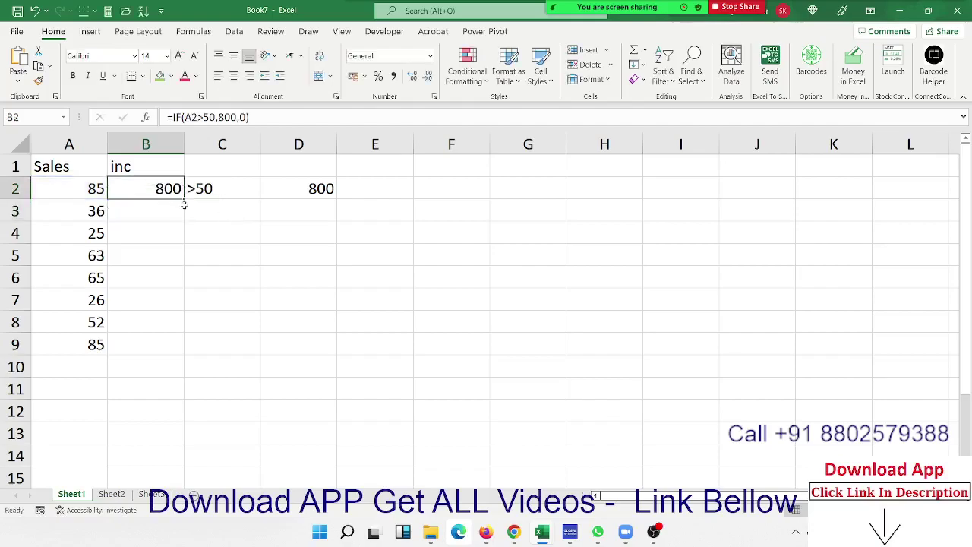
double_click(183, 204)
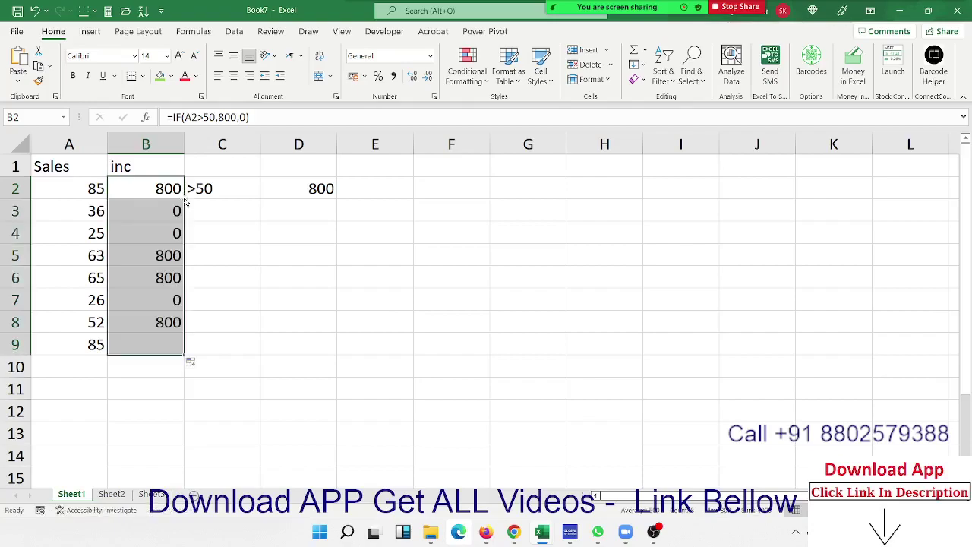
key(Down)
key(Down)
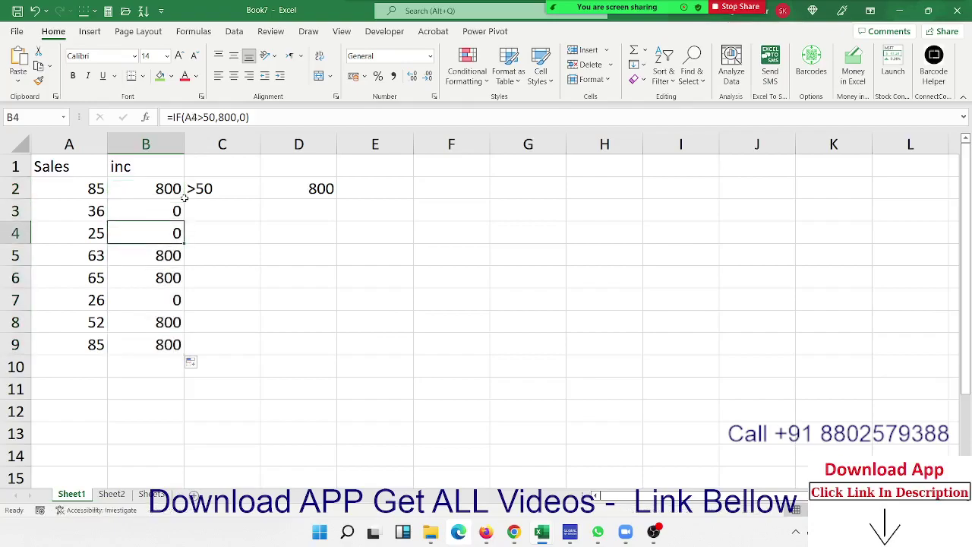
key(Down)
key(Down)
key(Down)
key(Down)
key(Down)
key(Up)
key(Up)
key(Up)
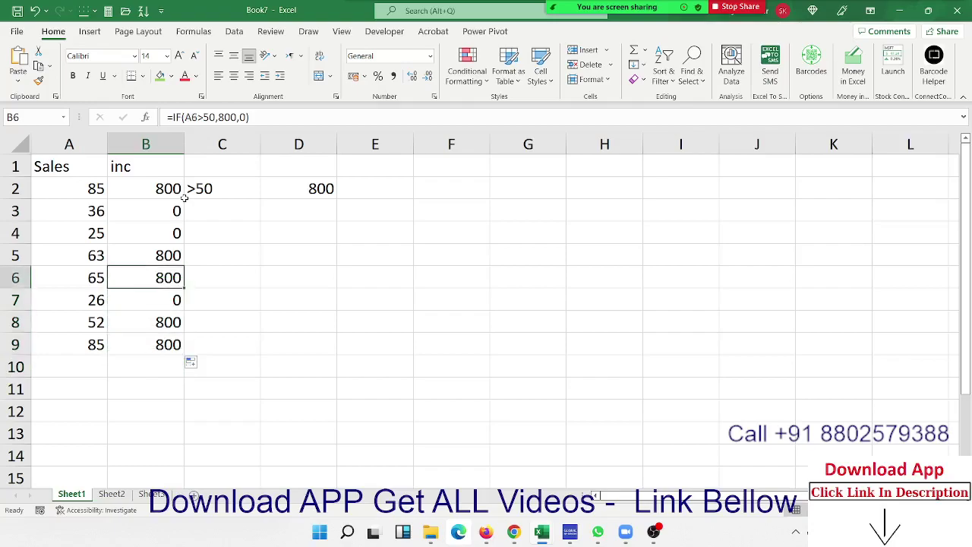
key(Up)
key(Up)
key(Up)
key(Up)
key(Up)
key(Down)
key(Down)
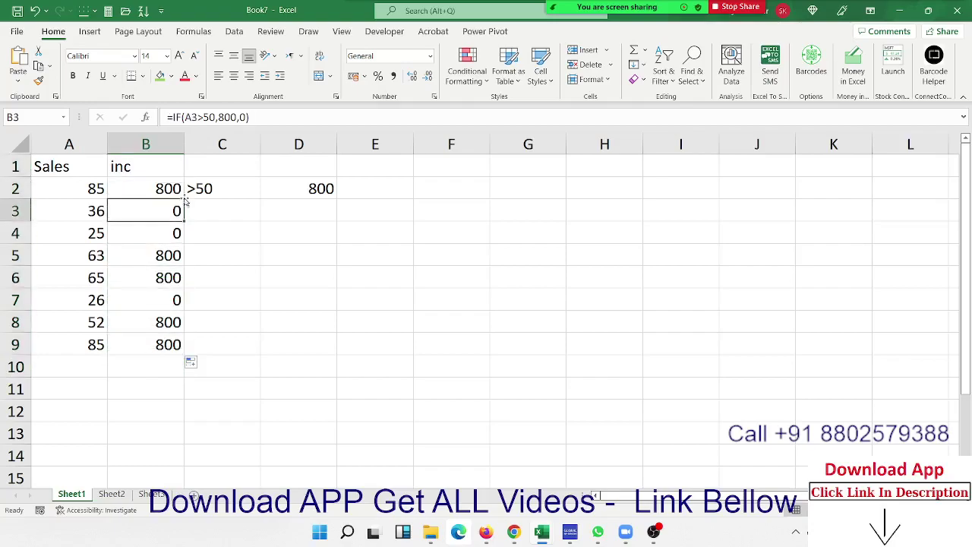
key(Down)
key(Down)
key(Down)
key(Down)
key(Down)
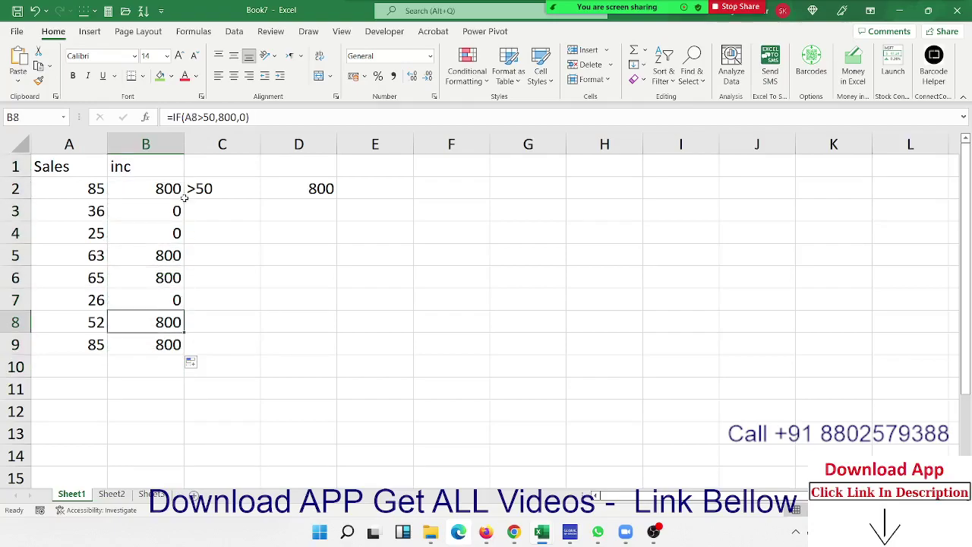
key(Up)
key(Up)
key(Up)
key(Up)
key(Up)
key(Up)
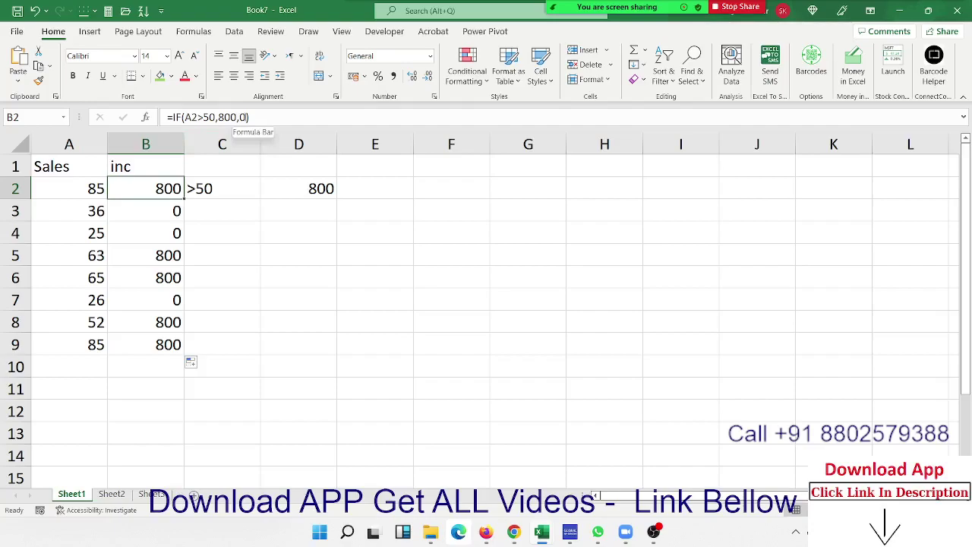
- Clear the inc results, then add a 50-80 band paying 800 and a 0 row below it
key(ctrl+shift+Down)
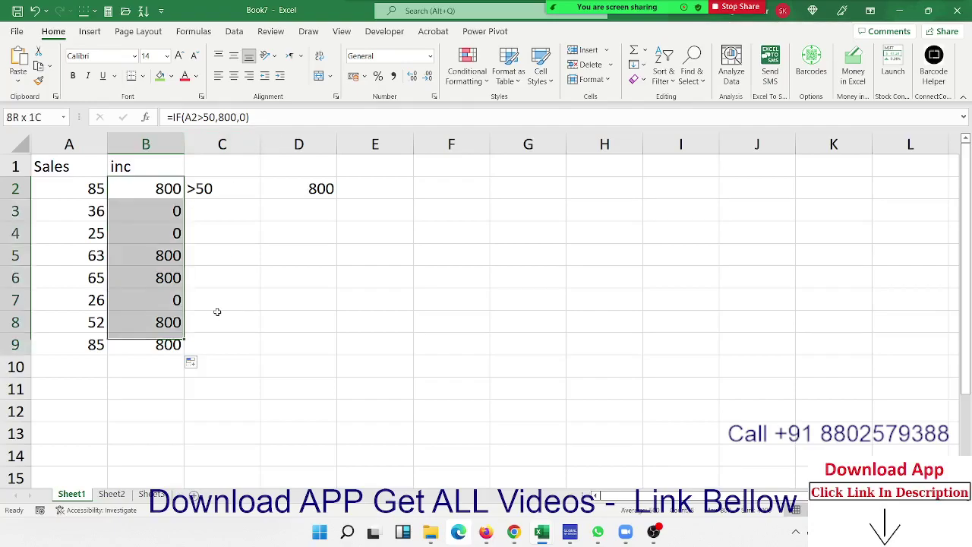
key(Delete)
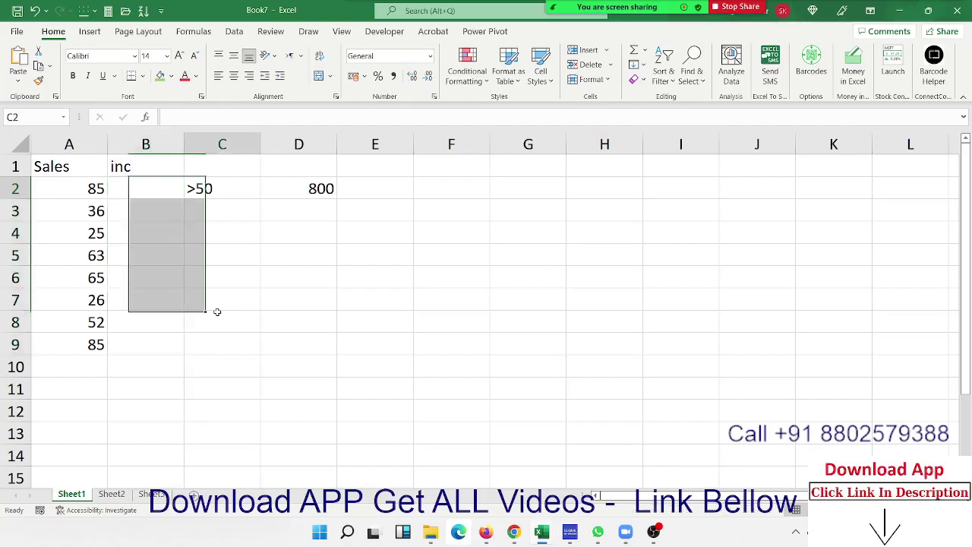
key(Right)
key(Down)
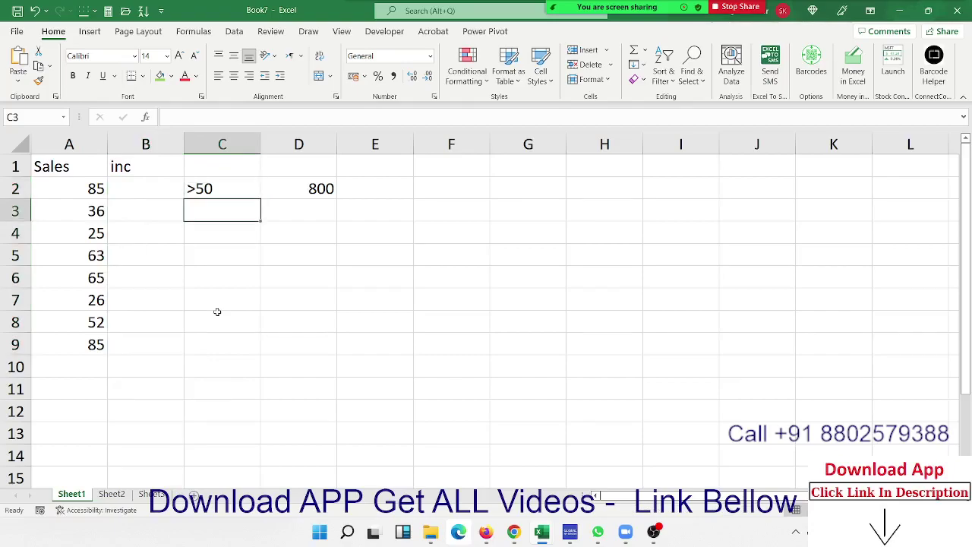
text(50)
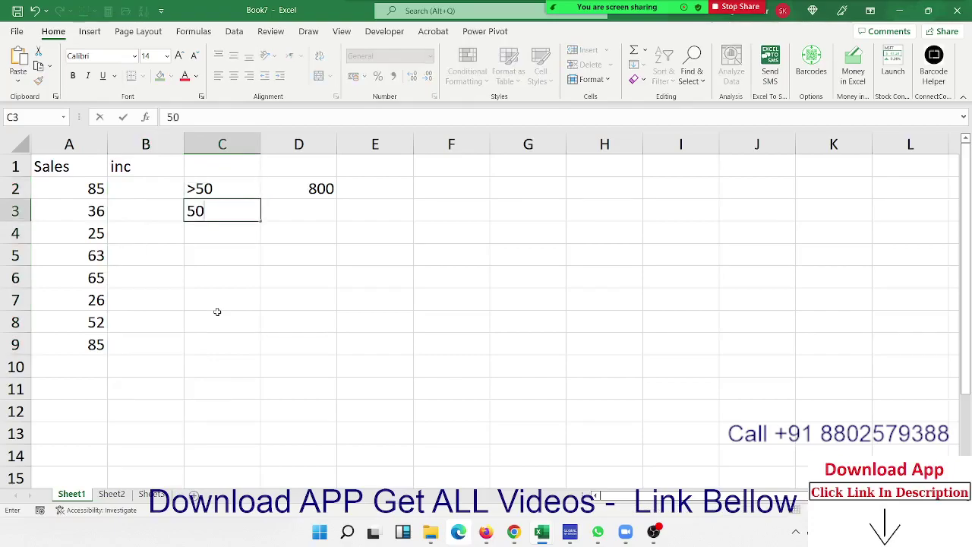
text(-80)
key(Tab)
text(800)
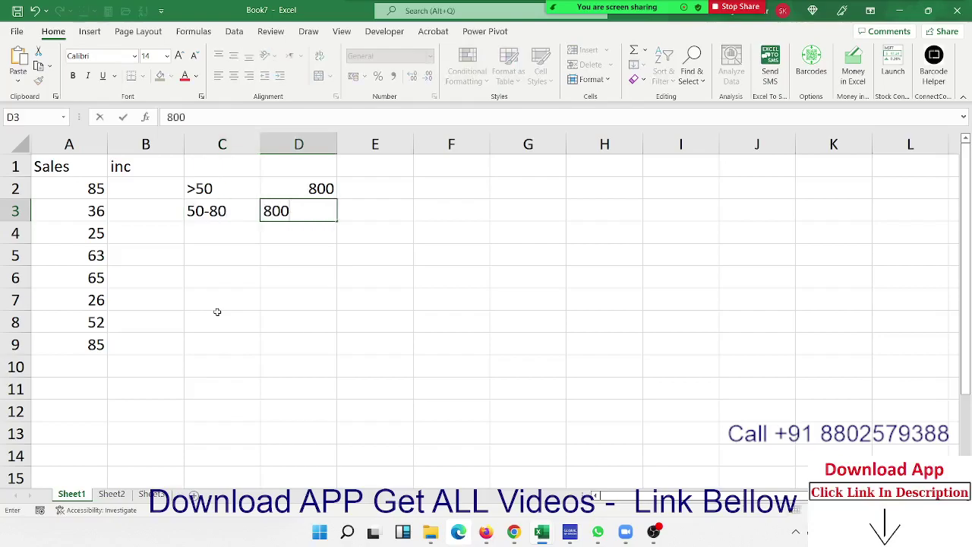
key(Return)
text(0)
key(Left)
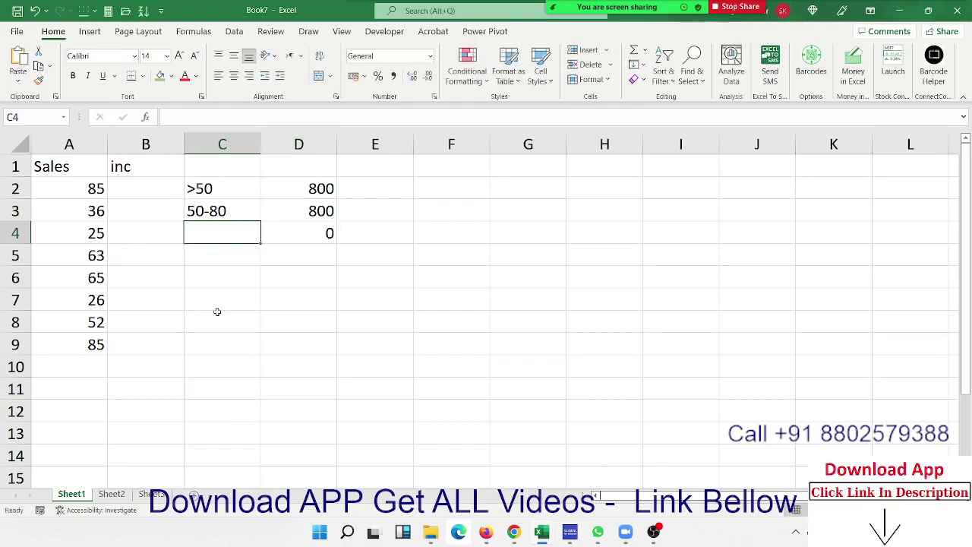
- Insert a blank column at C, shifting the incentive table one column right
key(ctrl+space)
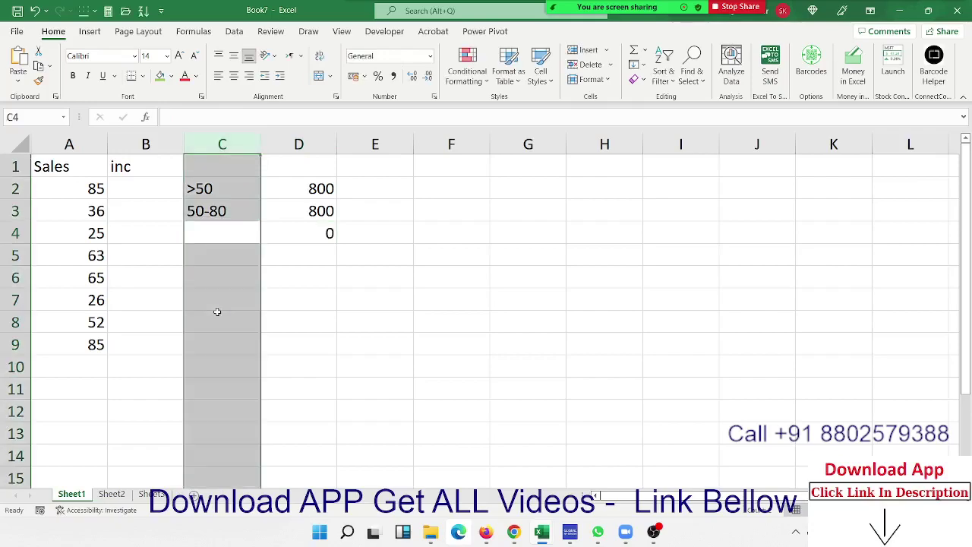
key(ctrl+shift+plus)
key(Left)
key(Up)
key(Up)
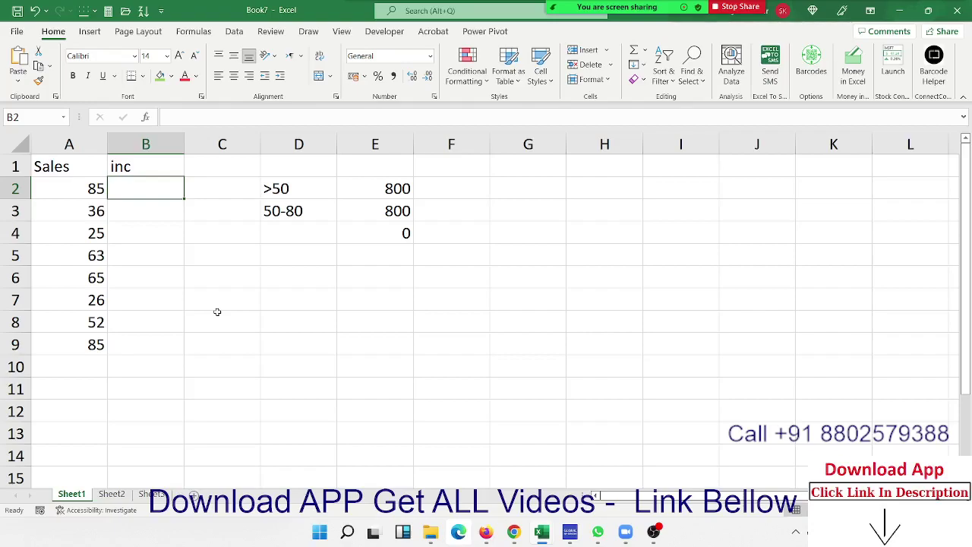
text(=i)
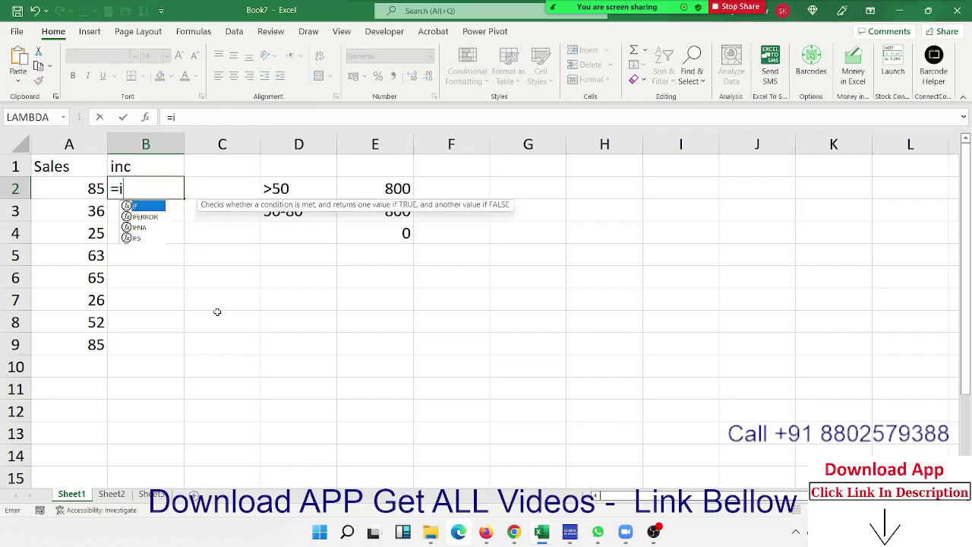
text(f)
key(Tab)
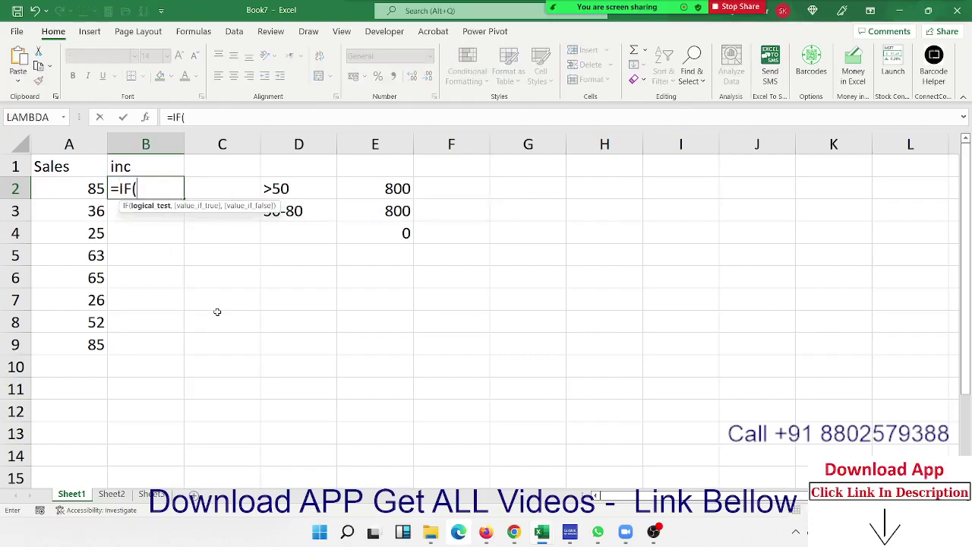
key(Left)
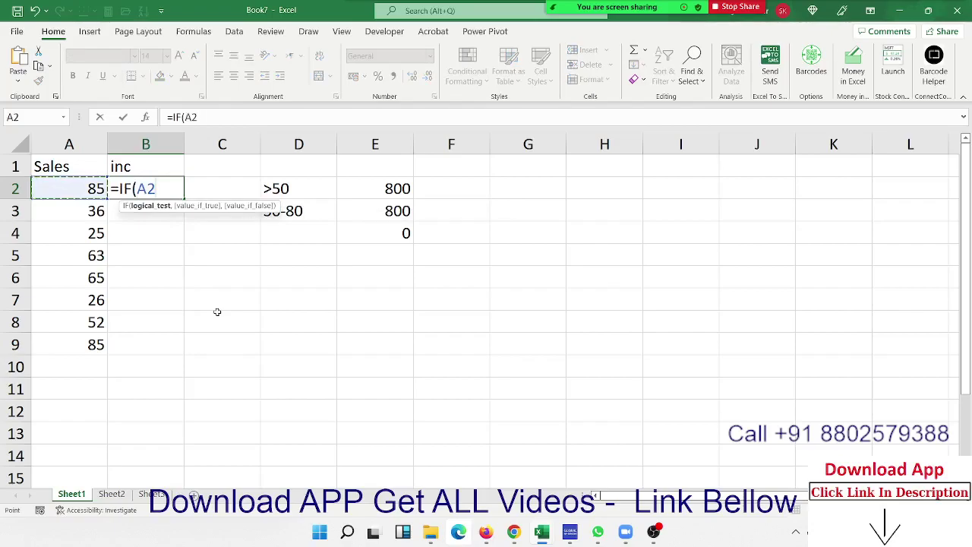
text(>50)
text(,)
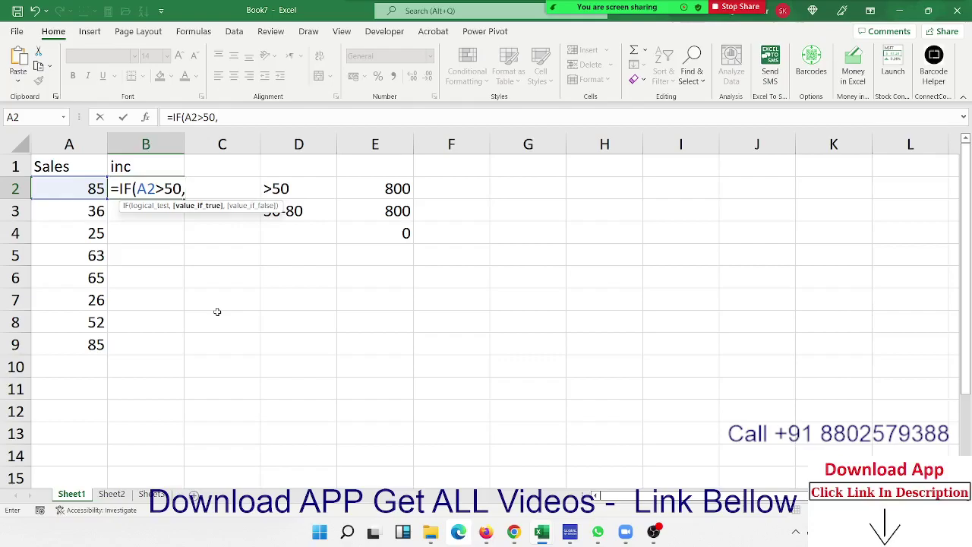
key(Escape)
key(Right)
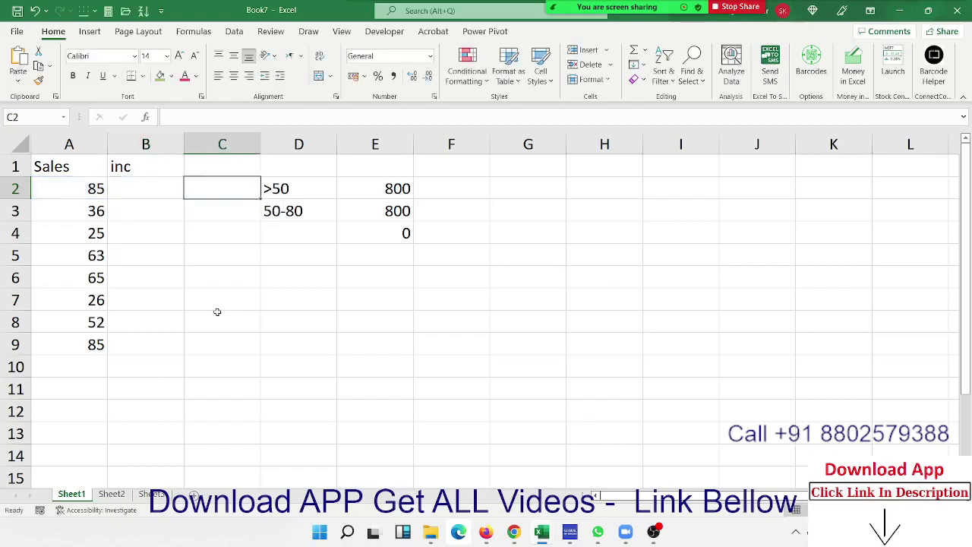
key(Right)
key(Down)
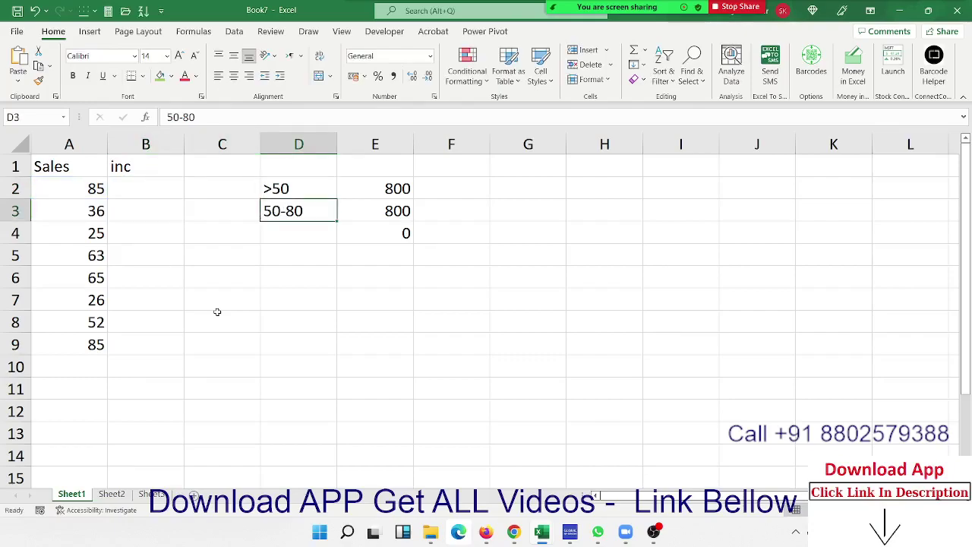
- Type '>50 and <80' in D4 and widen column D to fit the label
key(Down)
text(>)
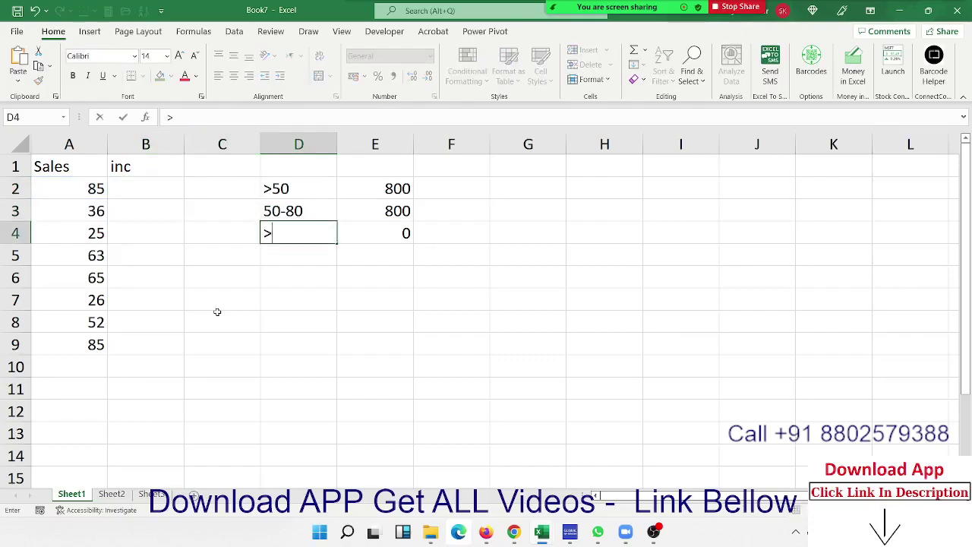
text(50 )
text(and)
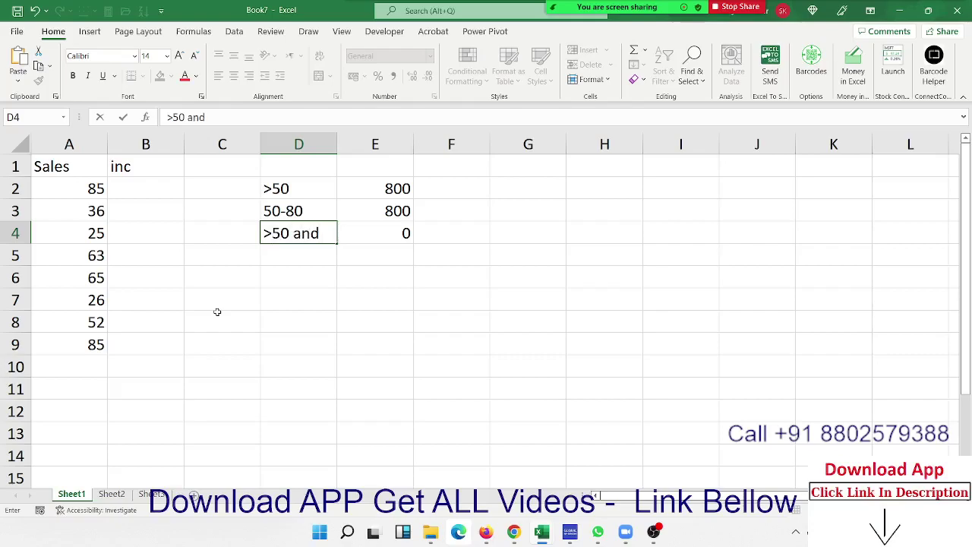
text( <8)
text(0)
key(Return)
key(Left)
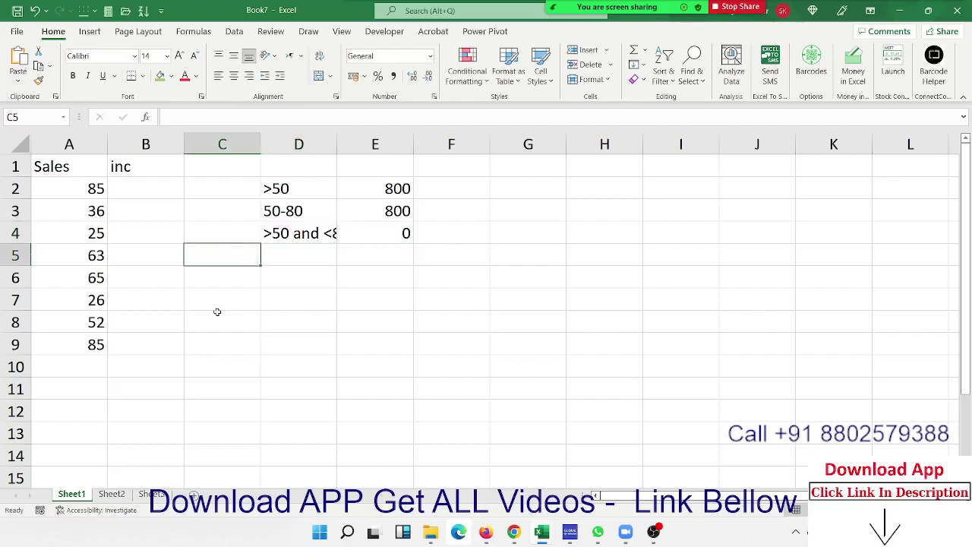
drag(340, 147, 354, 147)
click(173, 182)
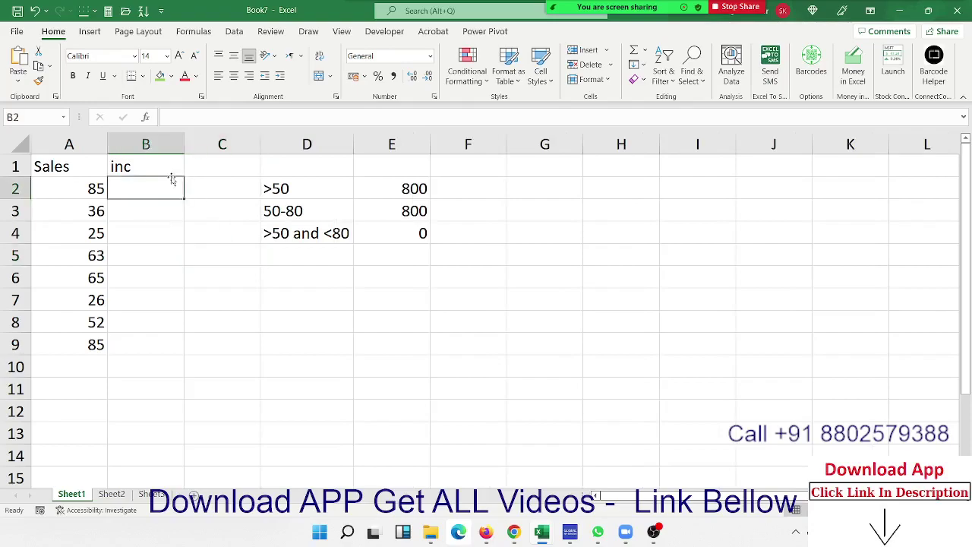
- Enter =AND(A2>=50,A2<=80) in B2
text(=)
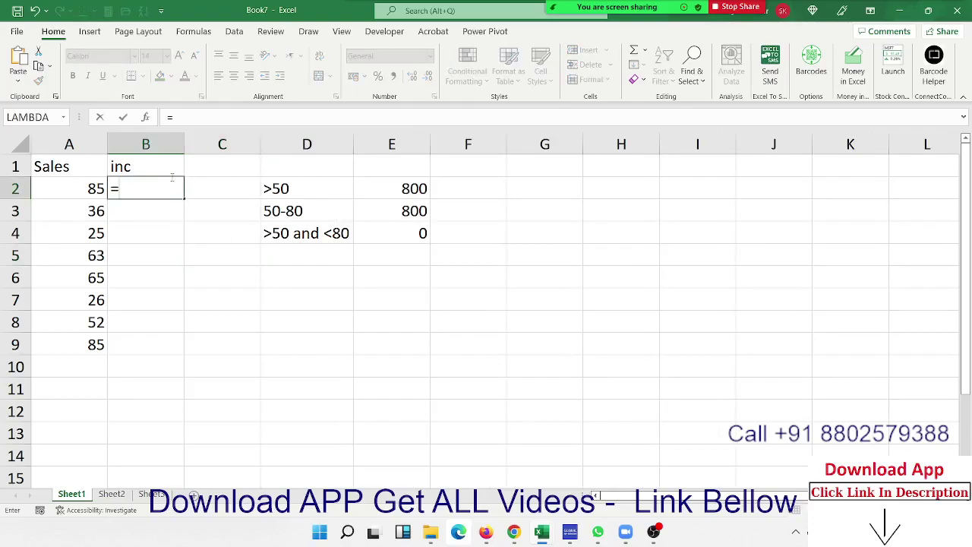
text(and)
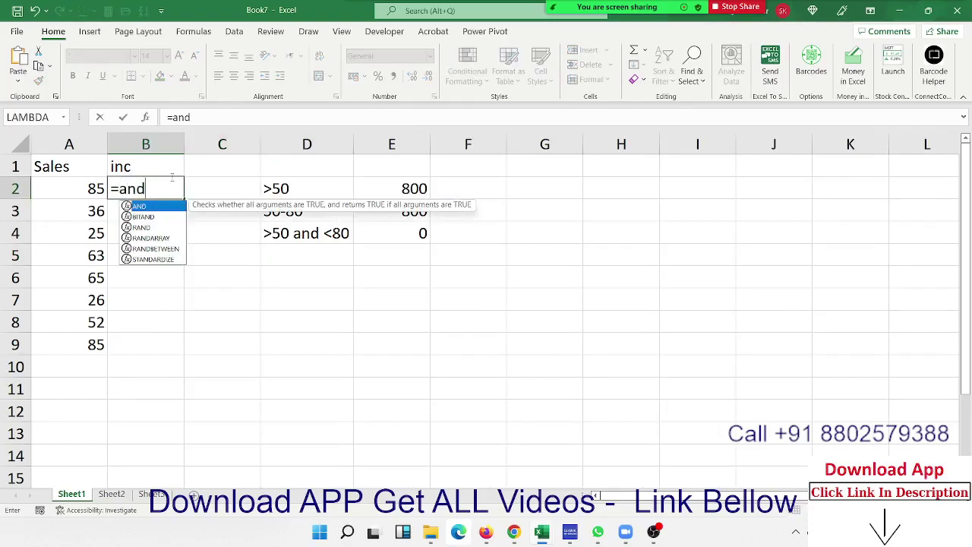
key(Tab)
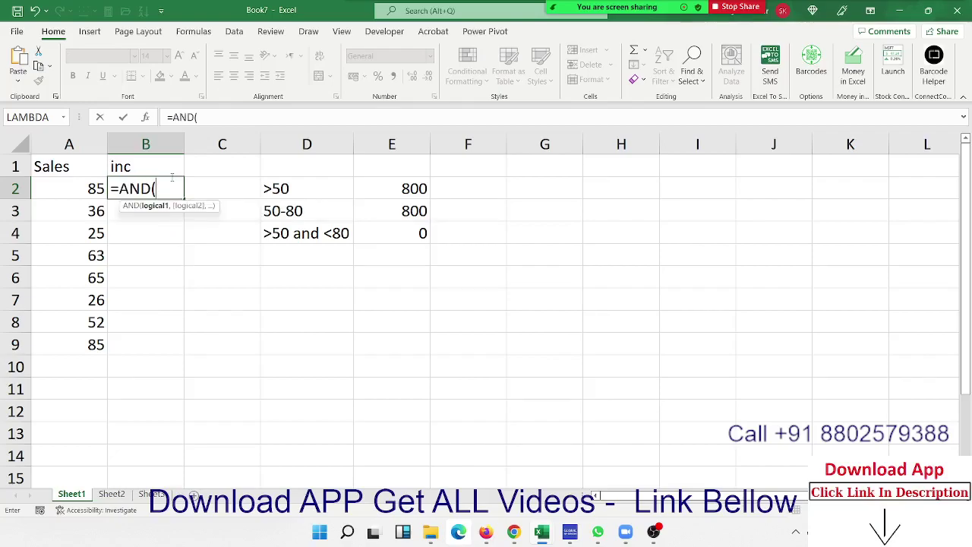
key(Left)
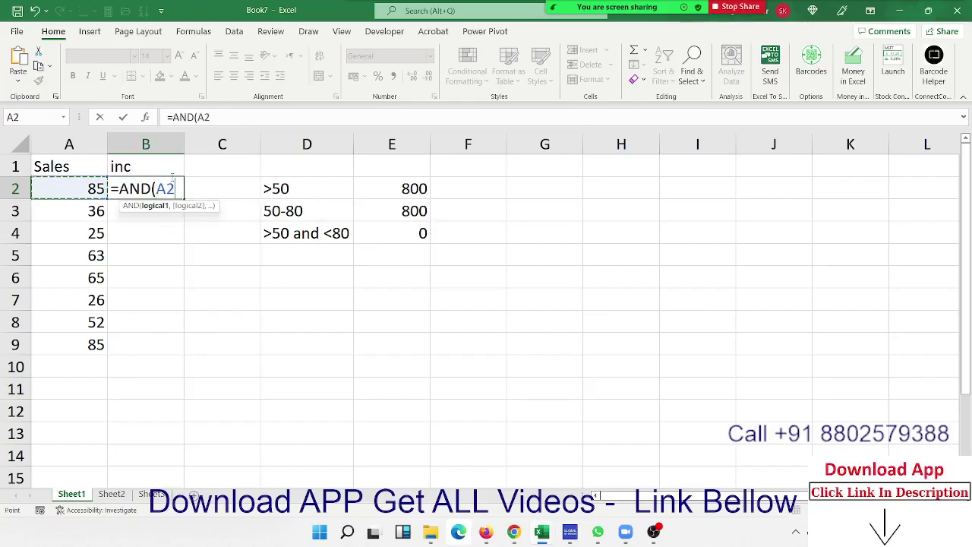
text(>)
text(5)
key(BackSpace)
text(=)
text(50,)
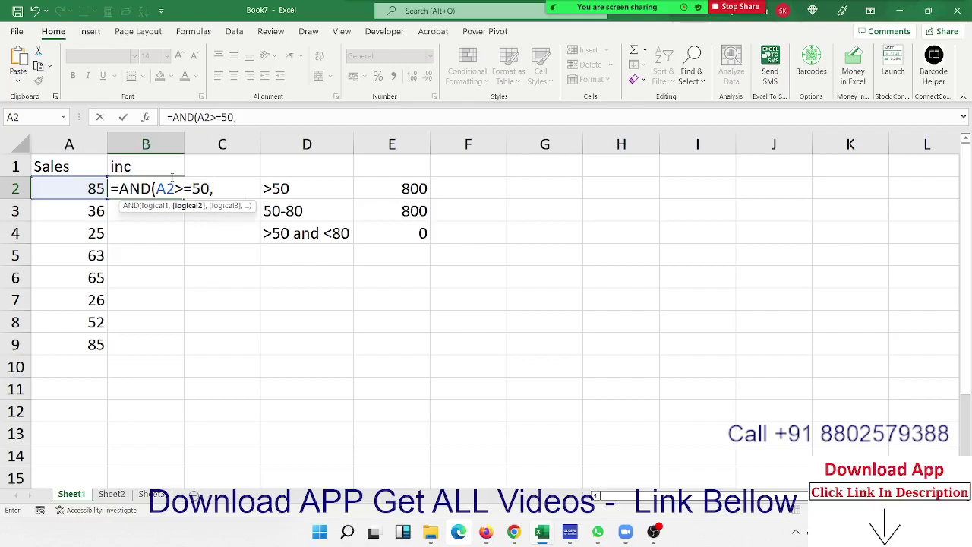
text(A2<)
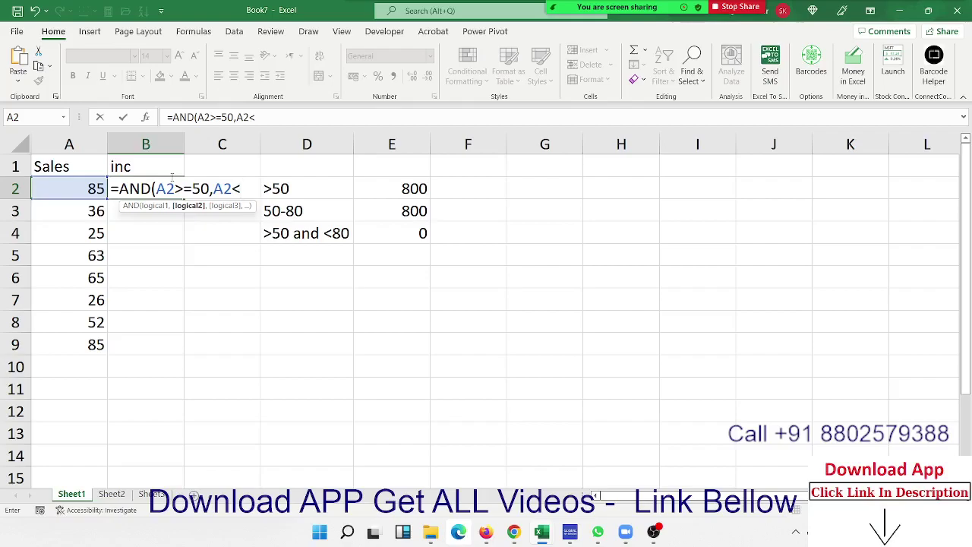
key(BackSpace)
text(<=8)
text(0))
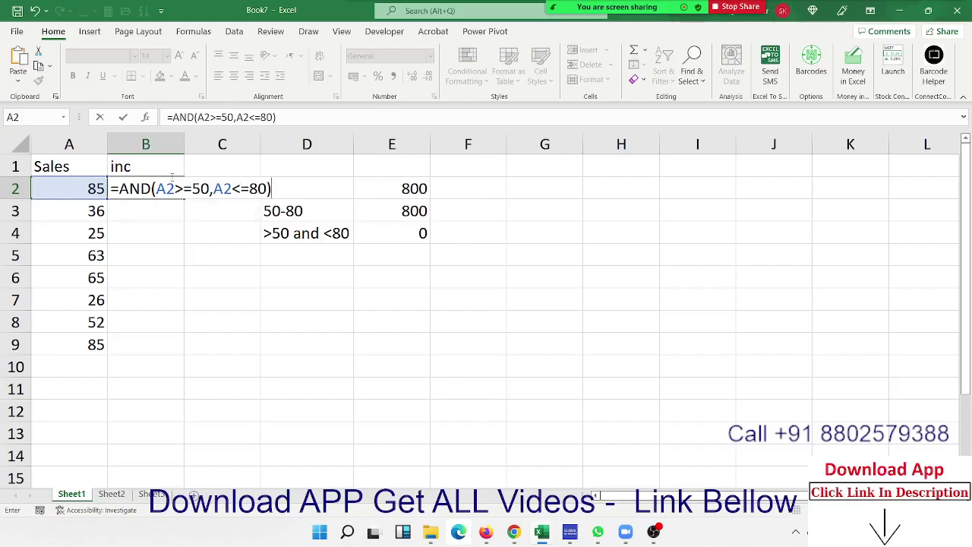
key(Return)
- Review the AND formula, copy it down to B9, and check the TRUE results for 63 and 65
double_click(170, 186)
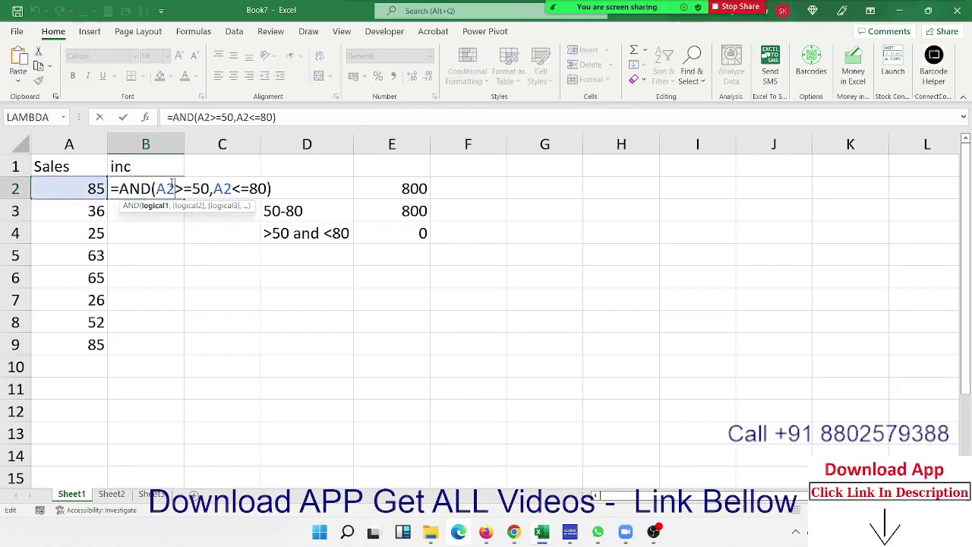
click(176, 188)
double_click(200, 188)
click(258, 188)
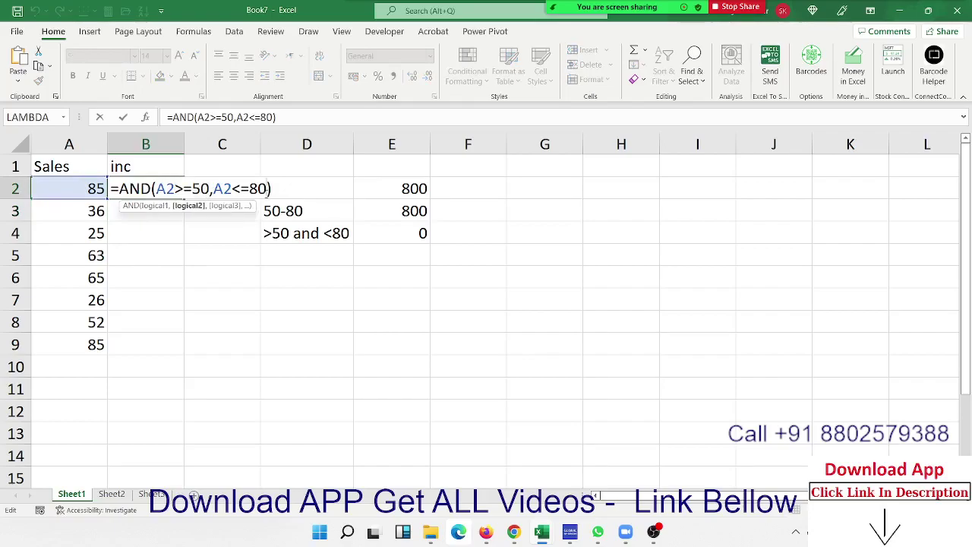
double_click(258, 188)
key(Return)
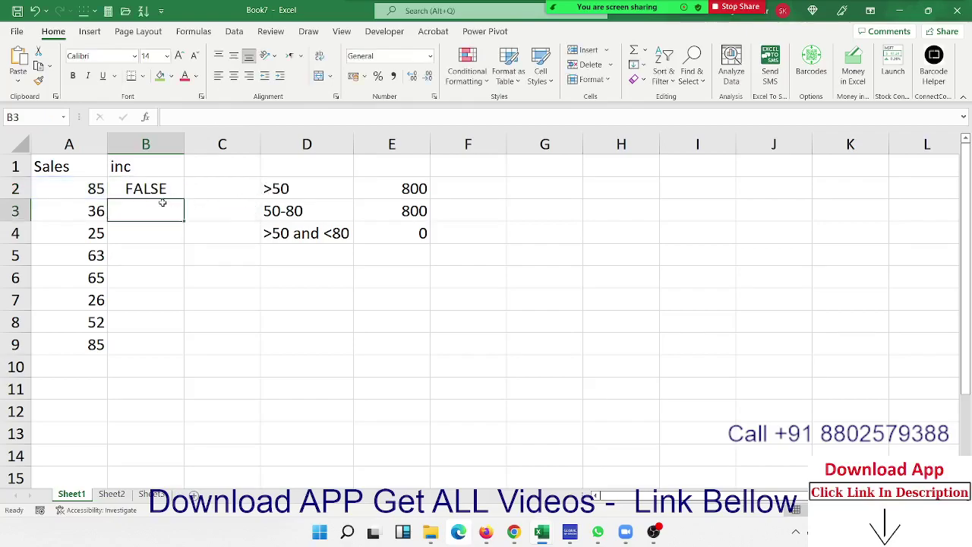
click(159, 188)
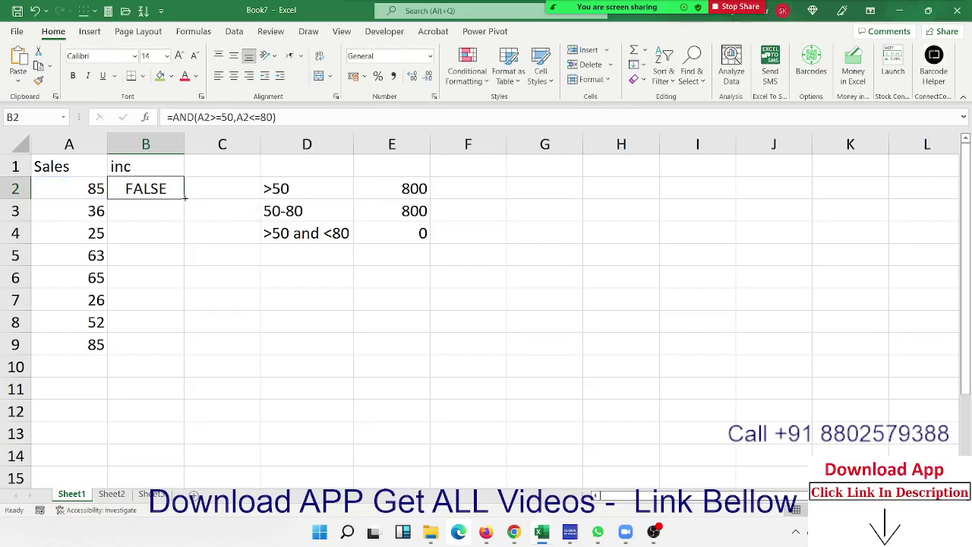
double_click(184, 196)
click(157, 258)
click(156, 278)
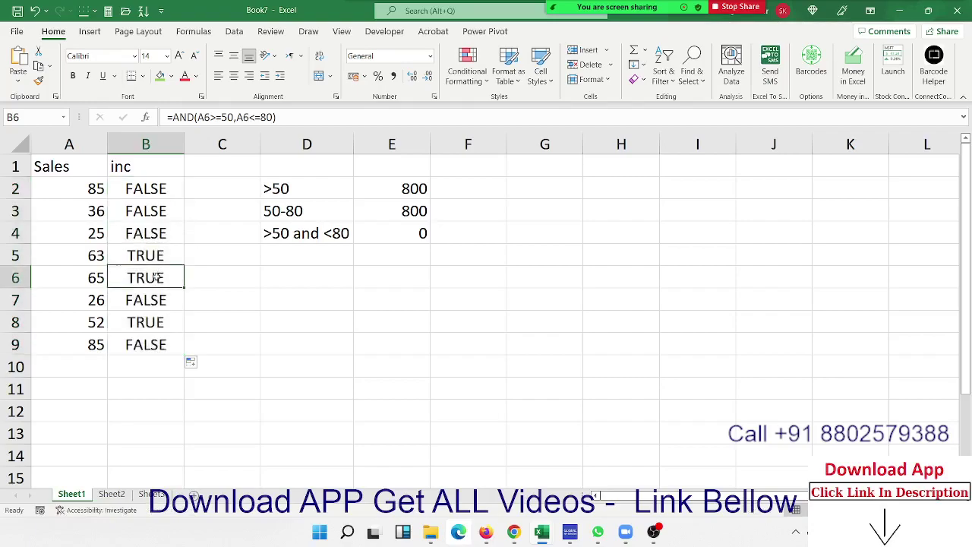
click(156, 339)
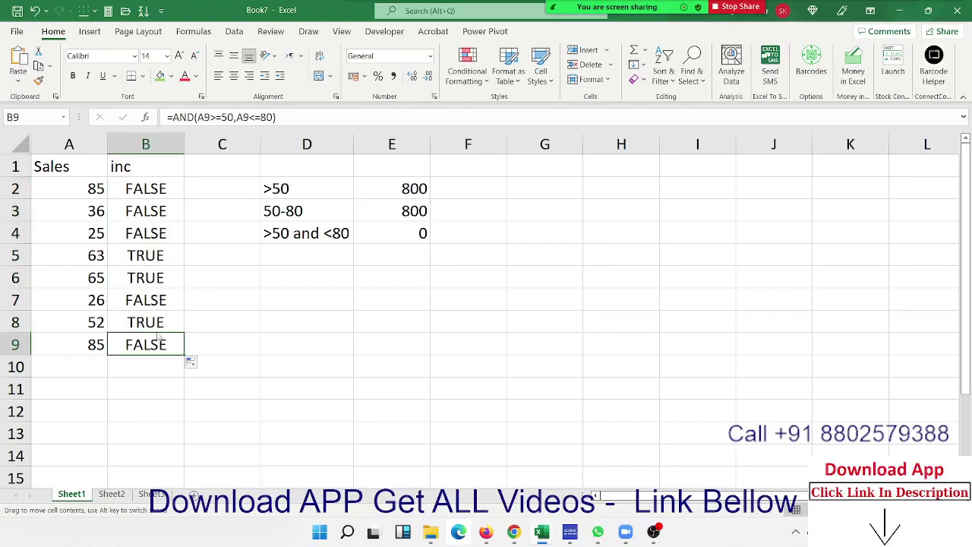
- Wrap B2's formula into =IF(AND(A2>=50,A2<=80),800,0), accepting Excel's correction
click(390, 186)
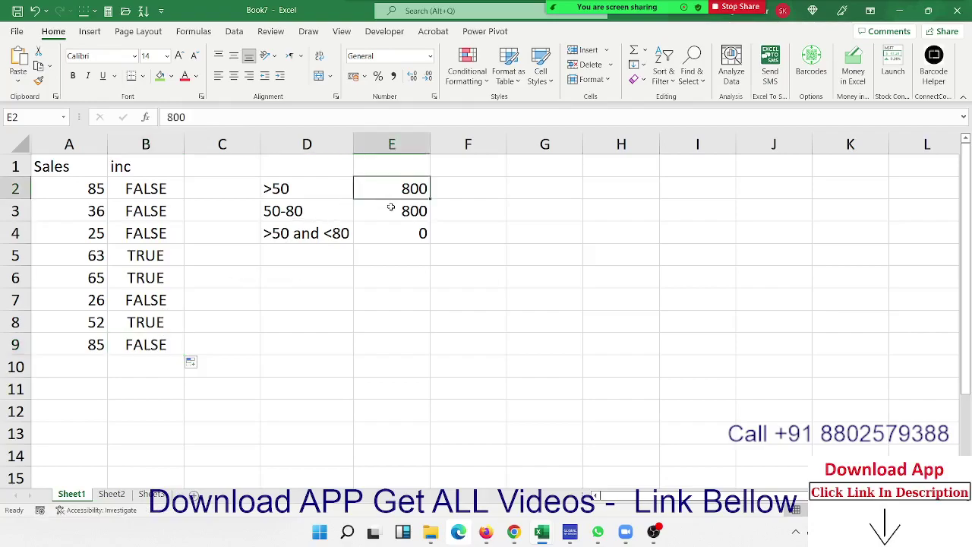
click(391, 207)
double_click(120, 183)
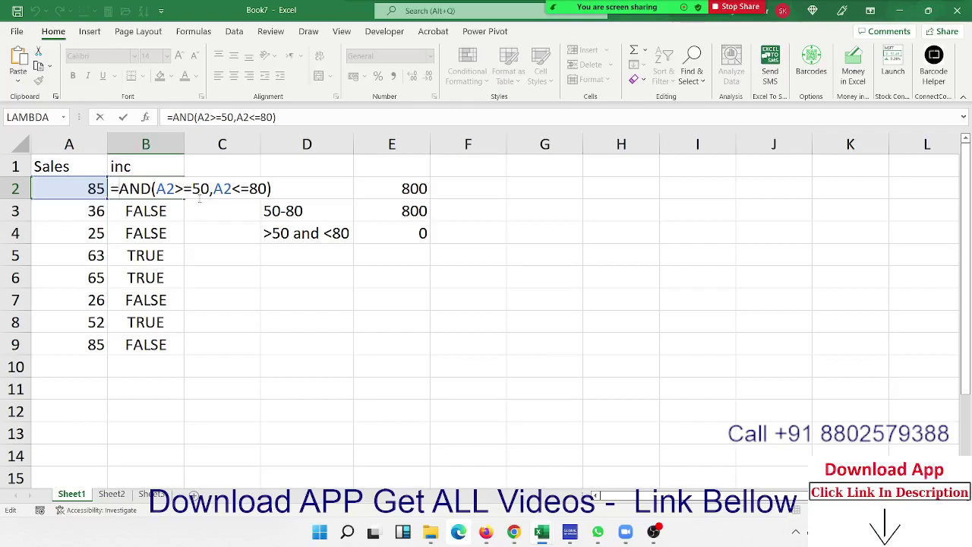
text(IF)
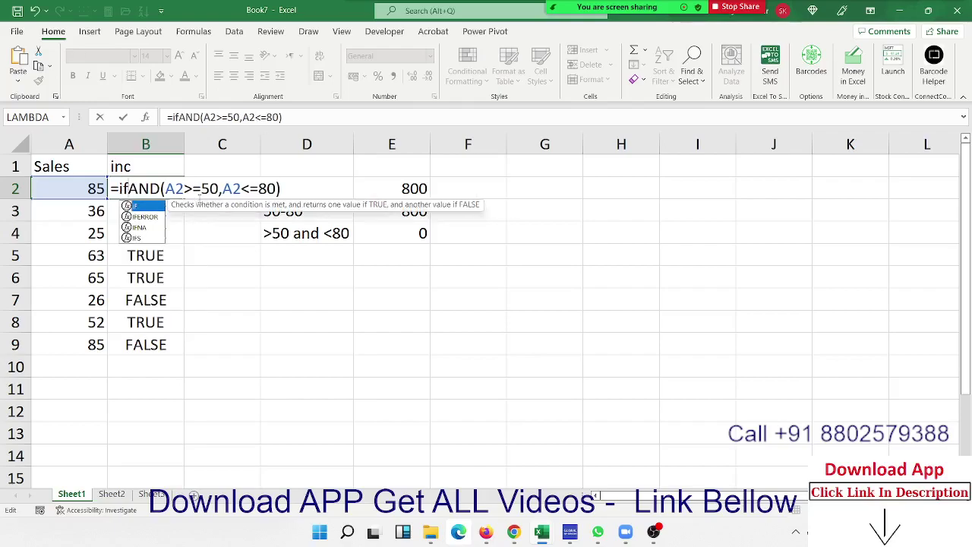
text(()
click(314, 190)
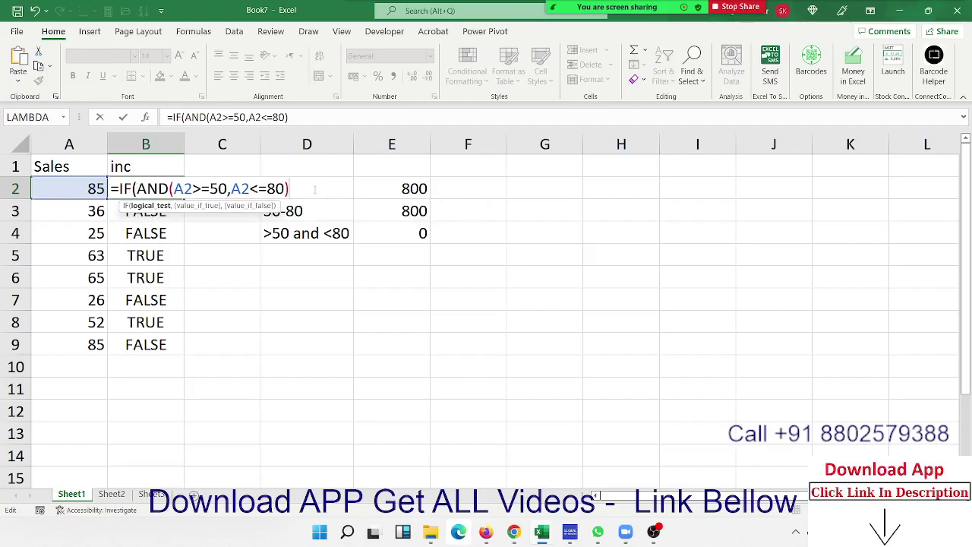
text(,8)
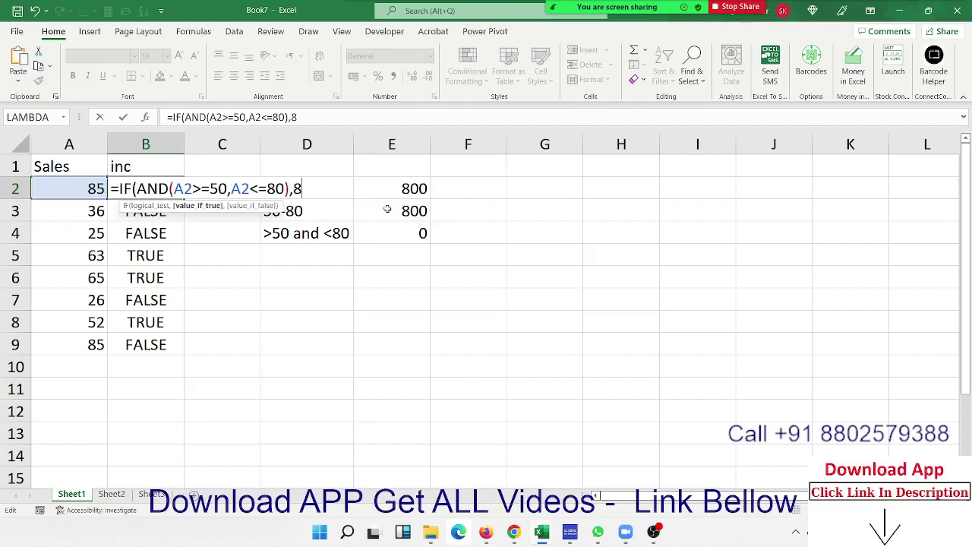
text(00,)
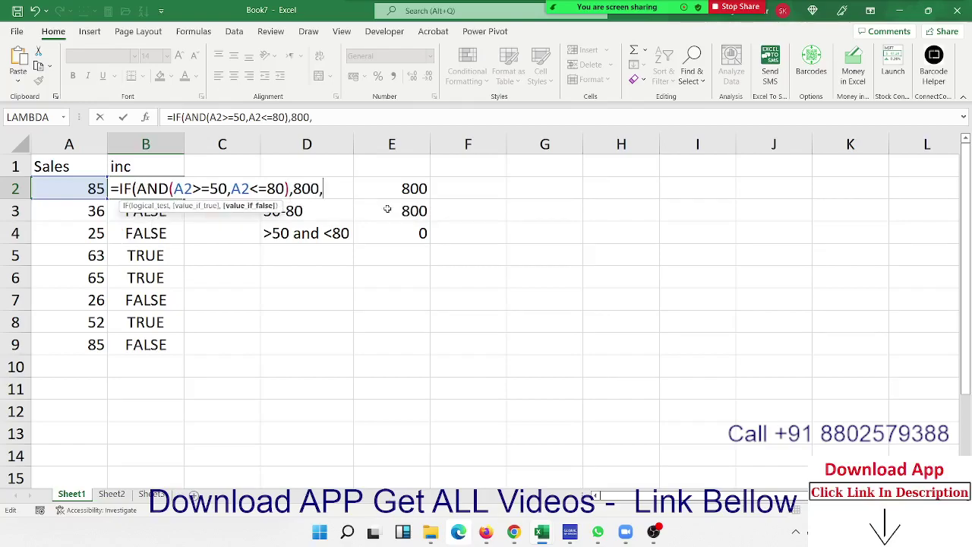
text(0)
key(Return)
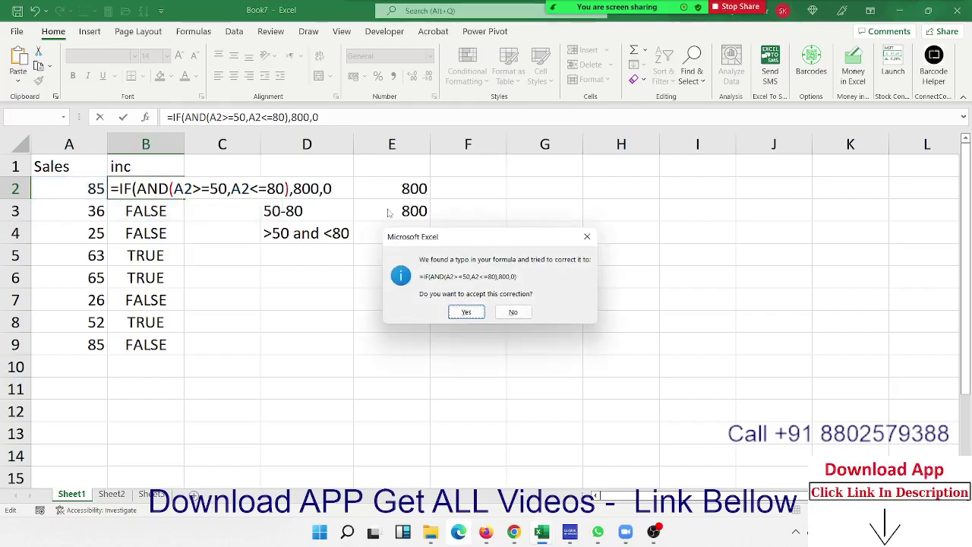
key(Return)
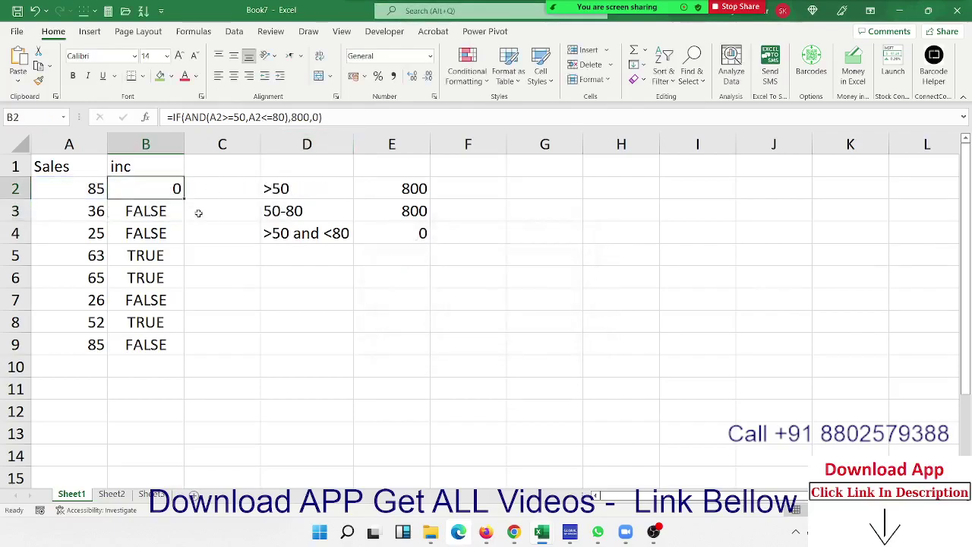
- Copy B2's IF(AND) incentive formula down to B9, giving 800 for 63, 65 and 52
double_click(183, 199)
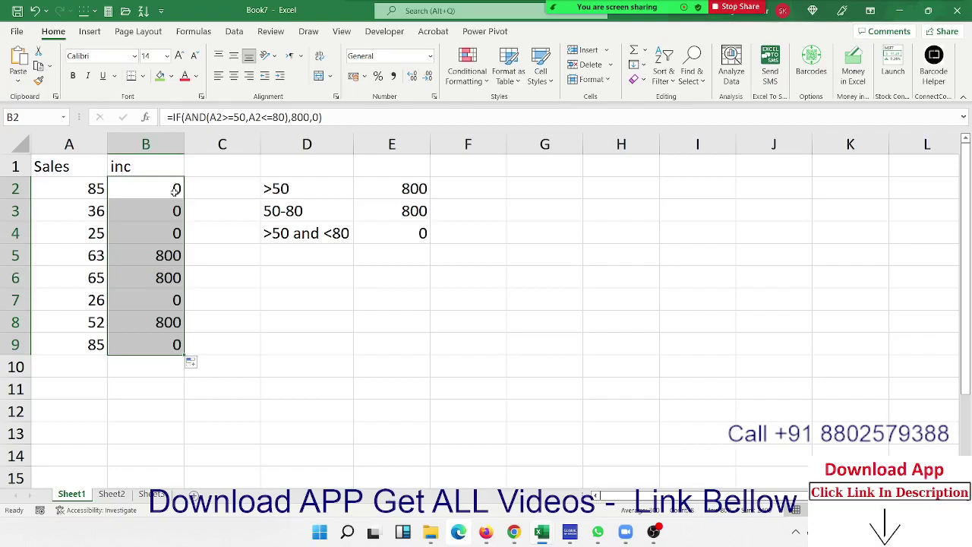
- Type the headings Qty, Amt and Rate in G1:I1
key(Up)
key(Down)
key(Down)
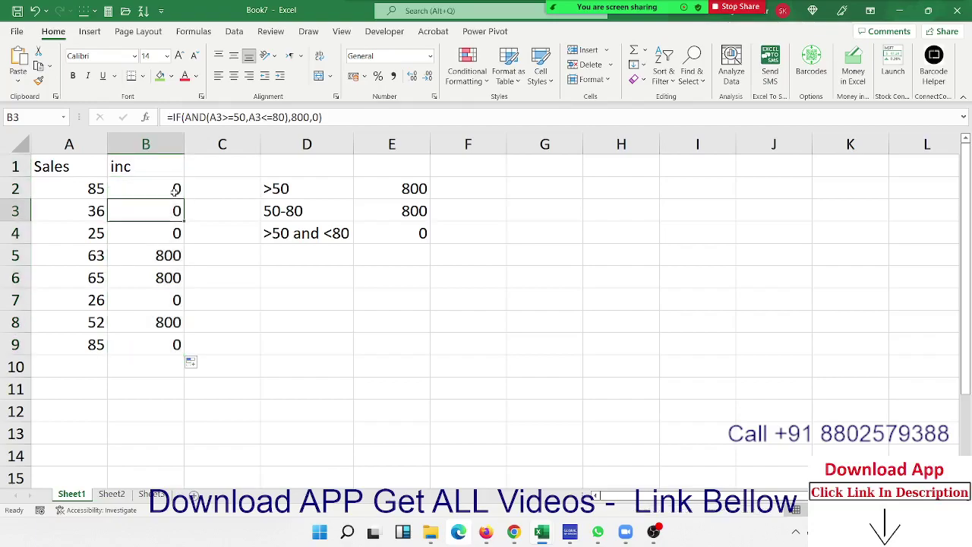
key(Down)
key(Down)
key(Up)
key(Up)
key(Up)
key(Right)
key(Right)
key(Right)
key(Right)
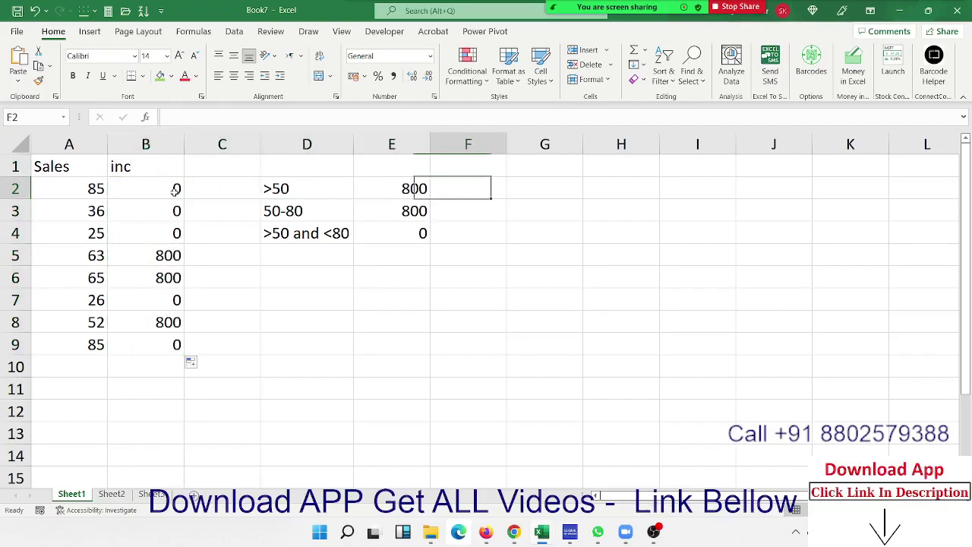
key(Right)
key(Left)
key(Left)
key(Left)
key(Left)
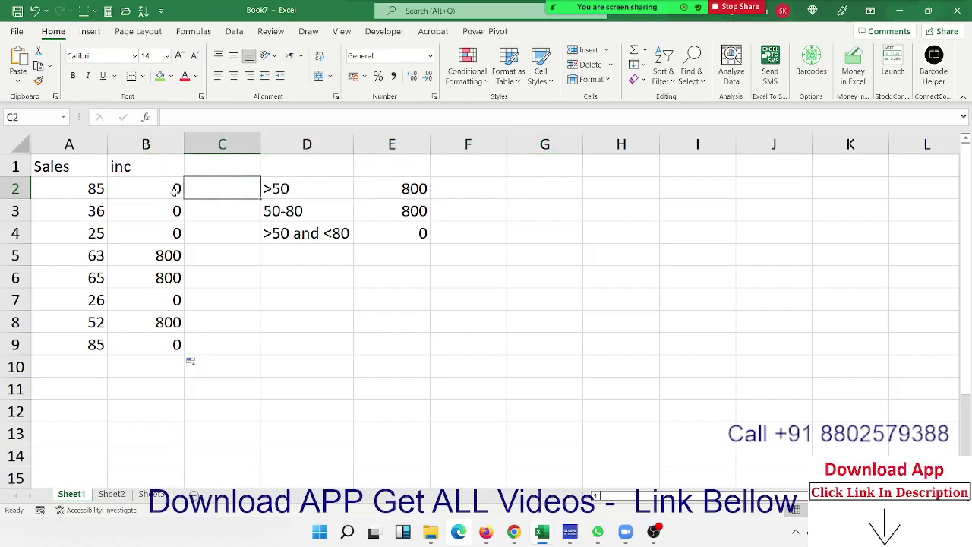
key(Left)
key(Left)
key(Right)
key(Right)
key(Right)
key(Right)
key(Right)
key(Right)
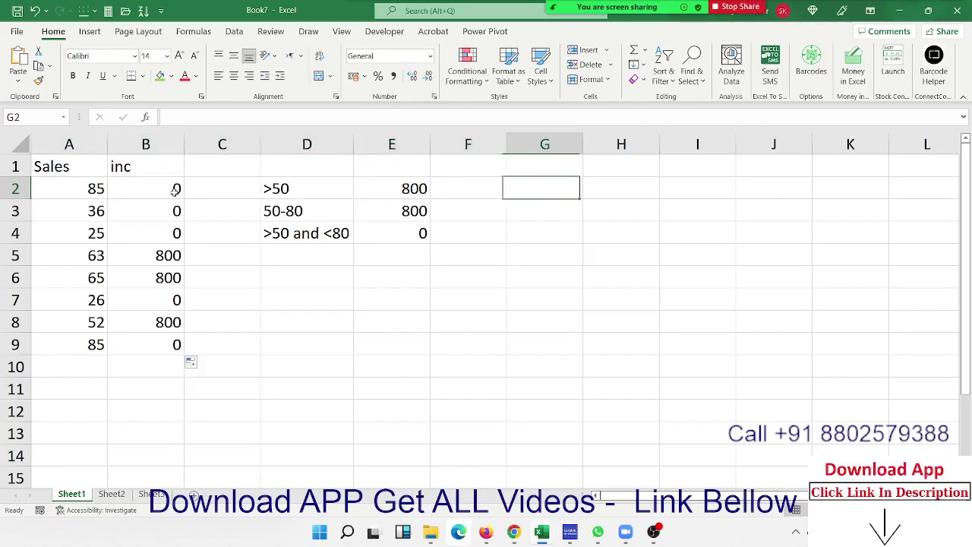
key(Up)
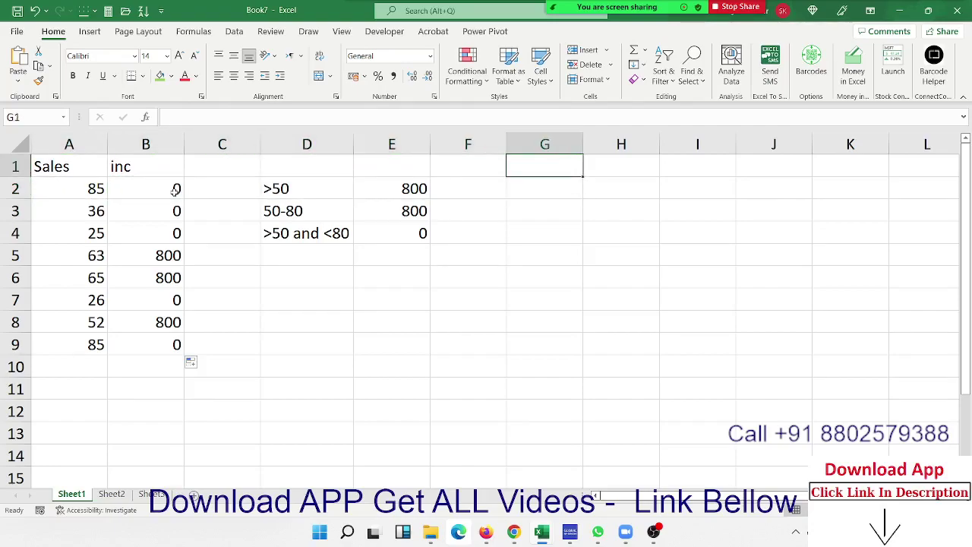
text(Qt)
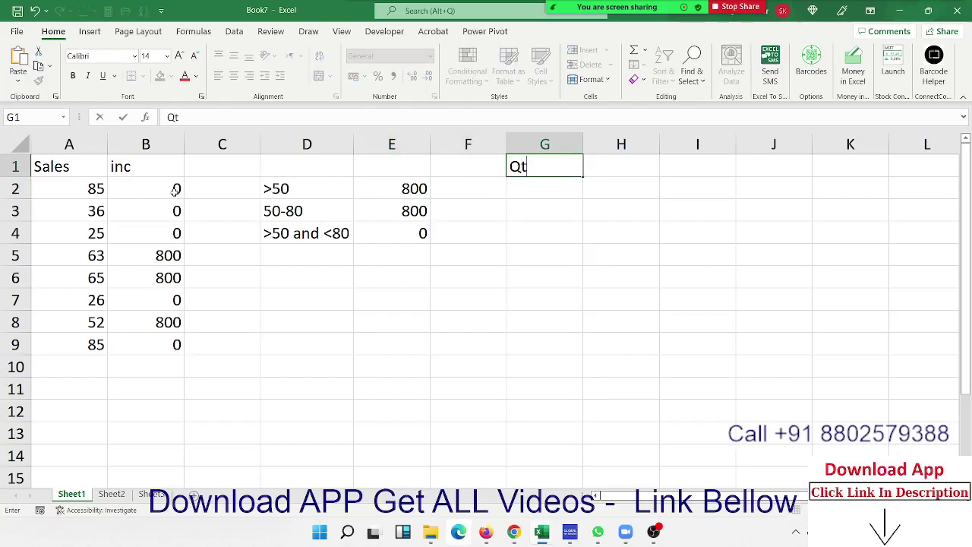
text(y)
key(Tab)
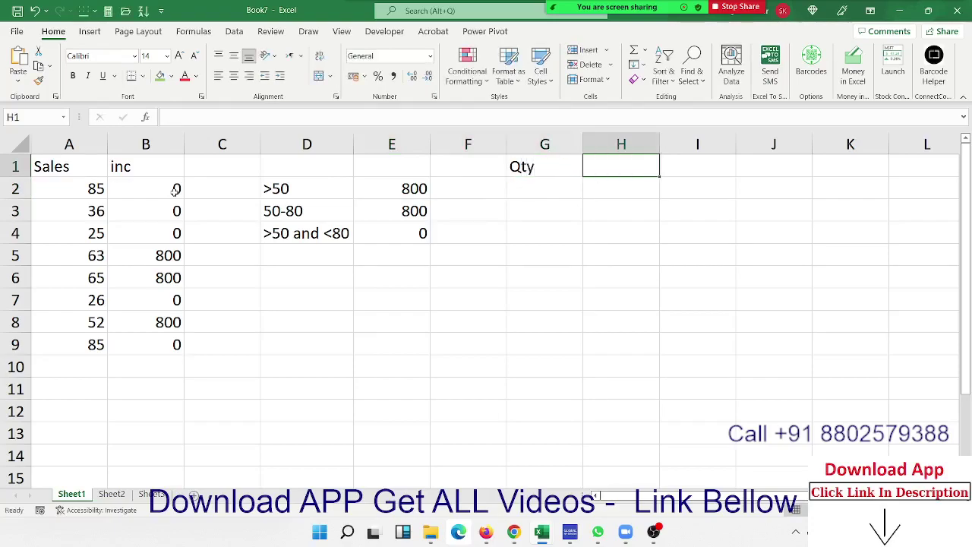
text(Rat)
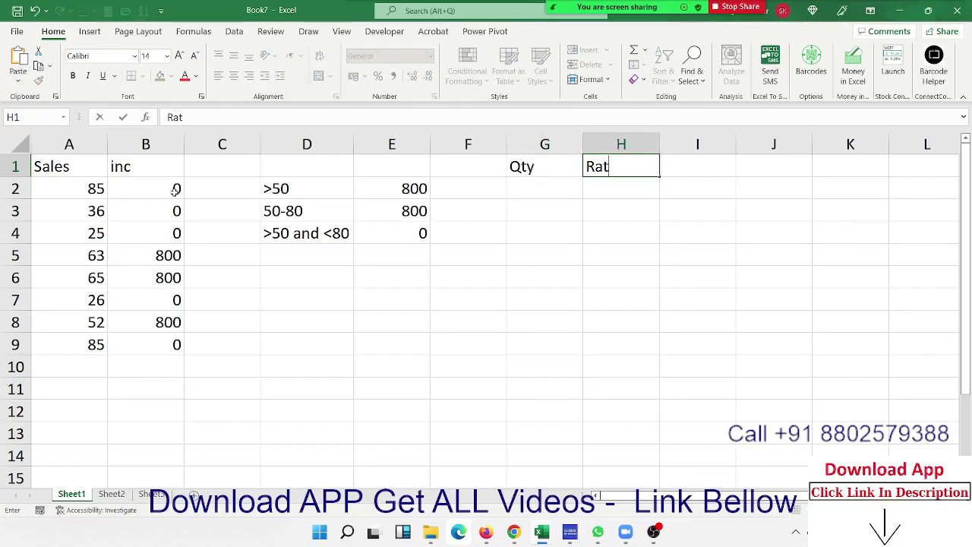
key(Escape)
text(A)
text(mt)
key(Tab)
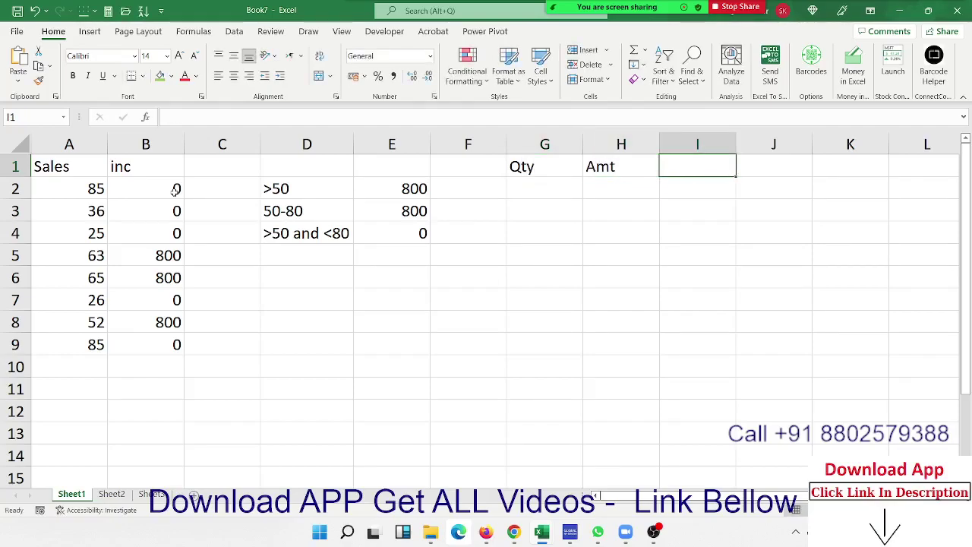
text(Rate)
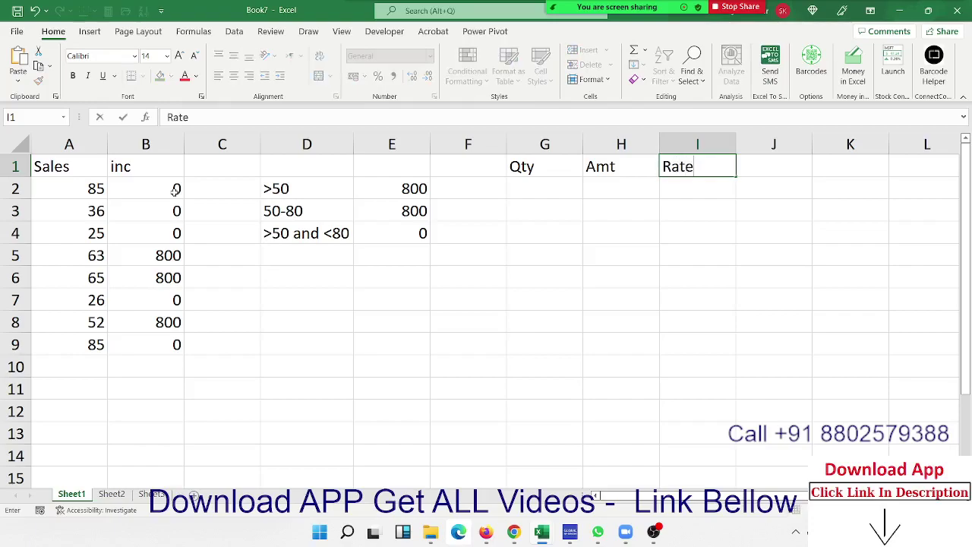
key(Return)
- Enter quantity 50 with amount 650 and quantity 70 with amount 900 in G2:H3
key(Left)
text(50)
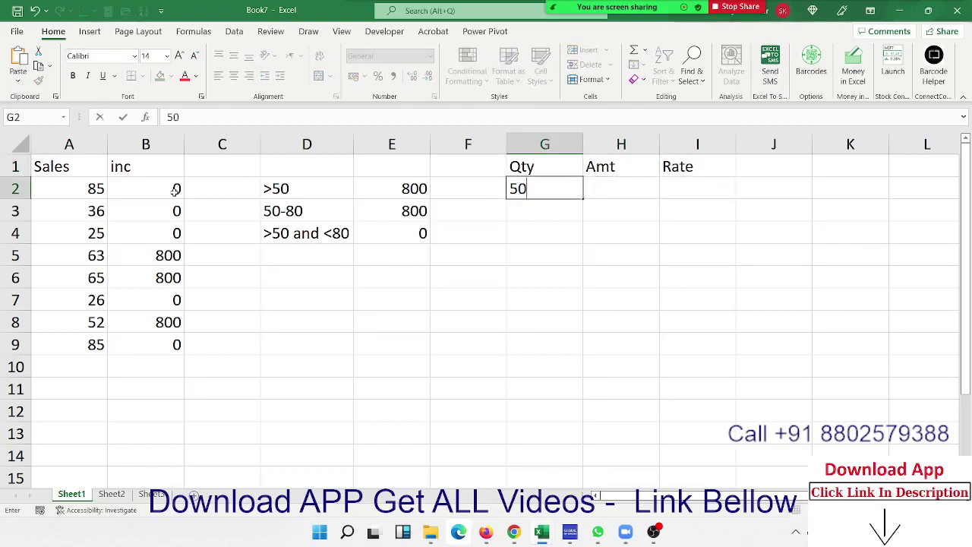
key(Tab)
text(6)
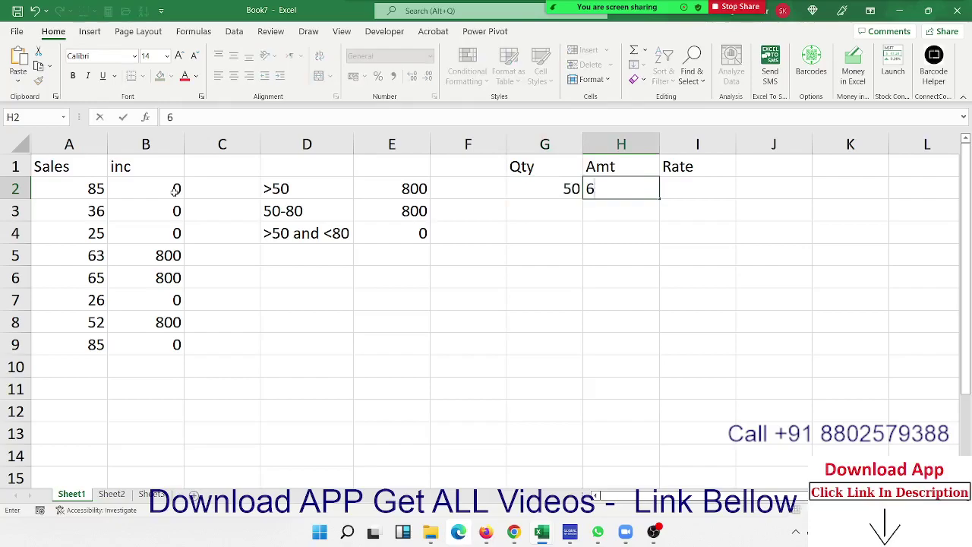
text(50)
key(Return)
key(Left)
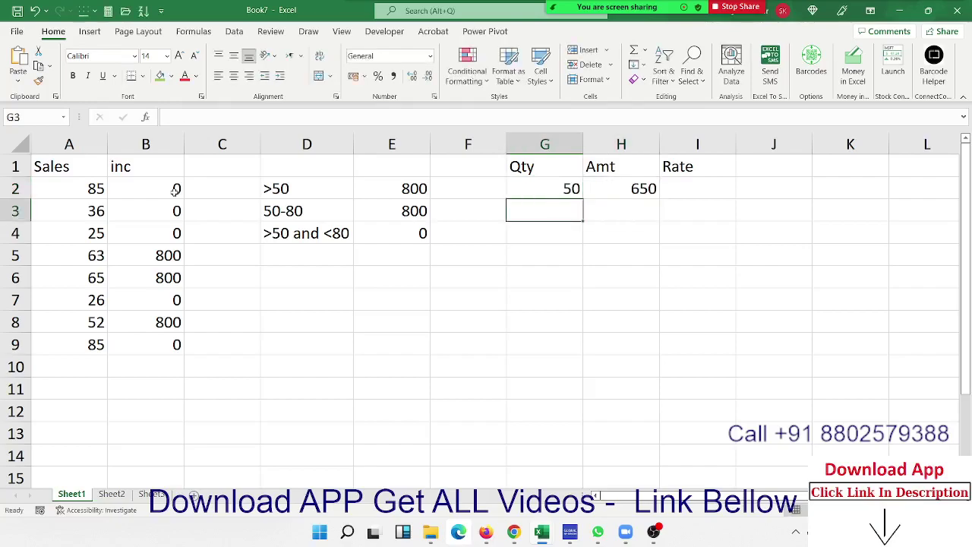
text(70)
key(Tab)
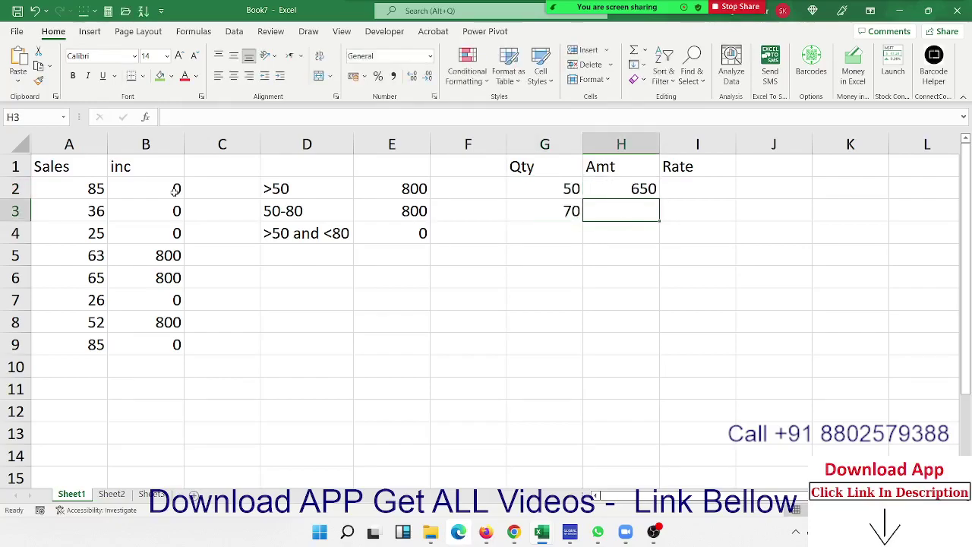
text(900)
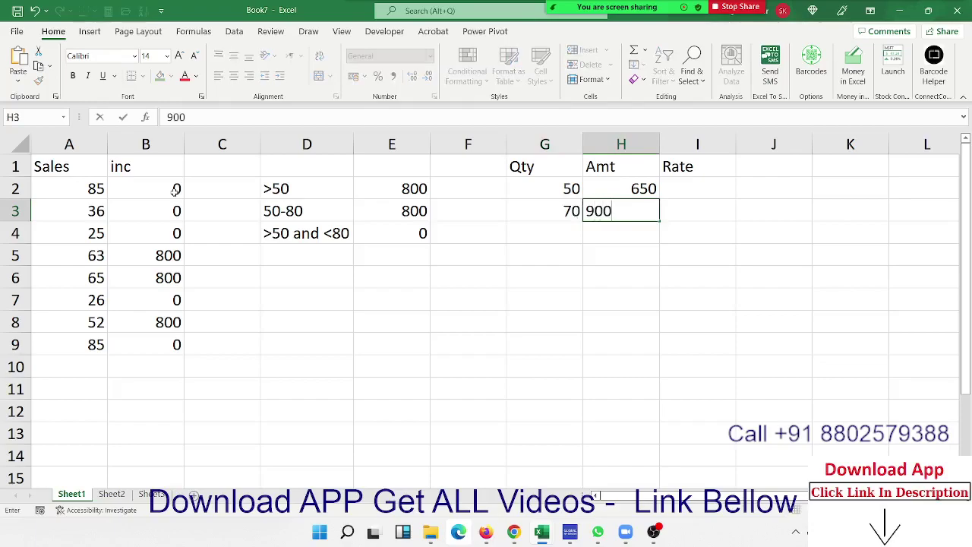
key(Tab)
key(Up)
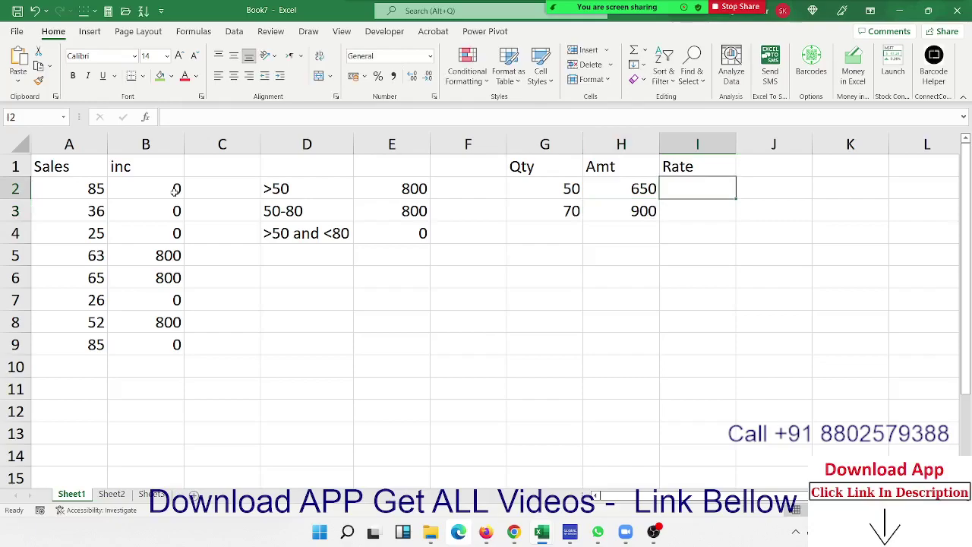
- Compute Rate as =H2/G2 in I2 and fill it down into I3
text(=)
key(Left)
text(/)
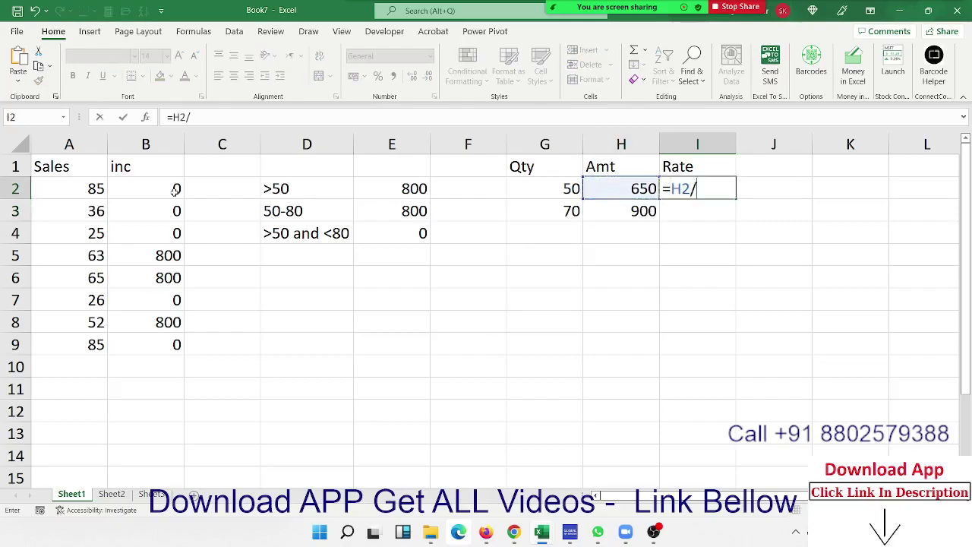
key(Left)
key(Left)
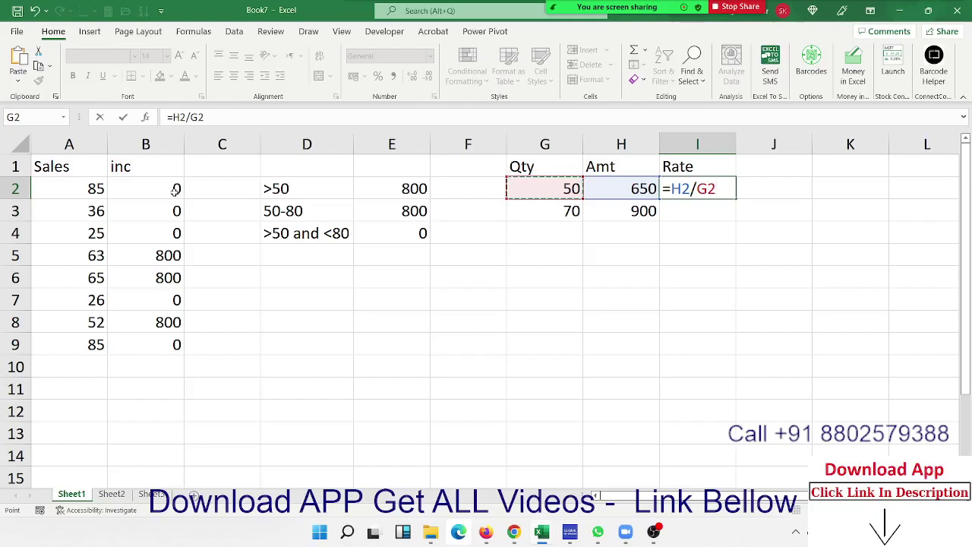
key(Return)
key(Up)
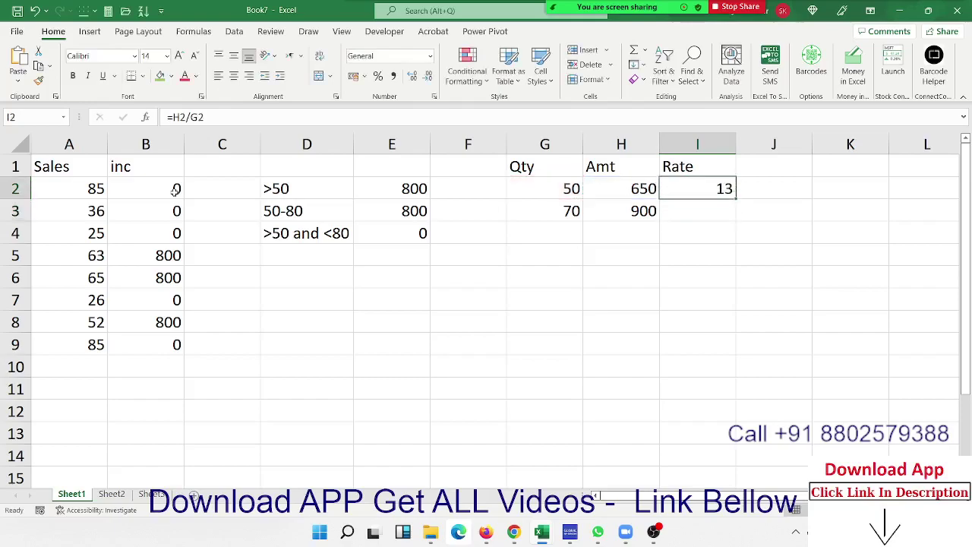
key(shift+Down)
key(ctrl+d)
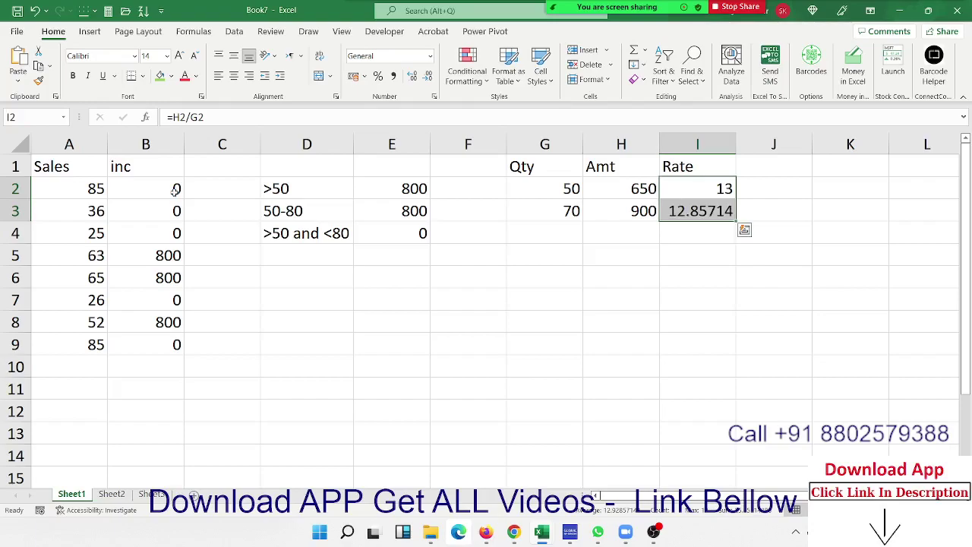
- Reduce the decimal places shown for the Rate values in I2:I10
key(shift+Up)
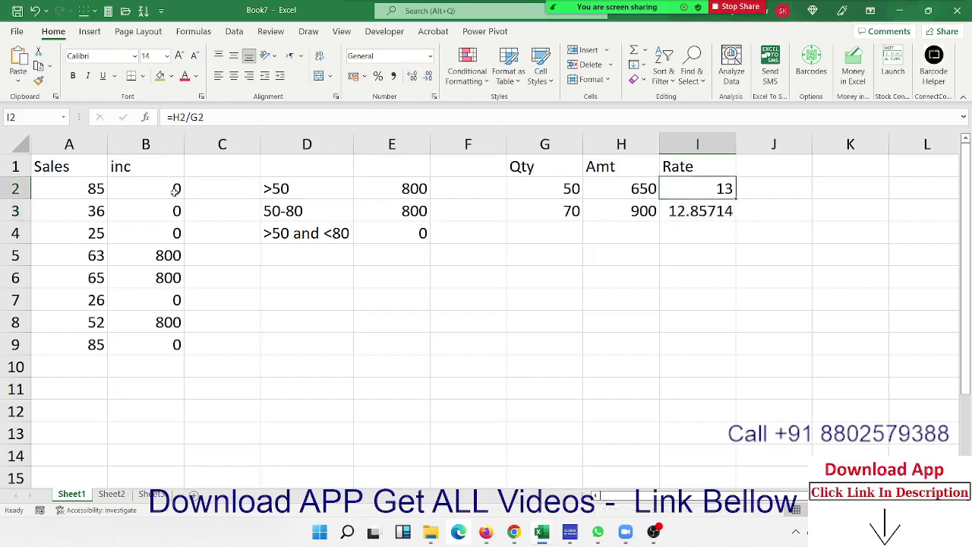
key(shift+Down)
key(shift+Down)
key(shift+Down)
key(shift+Down)
key(shift+Down)
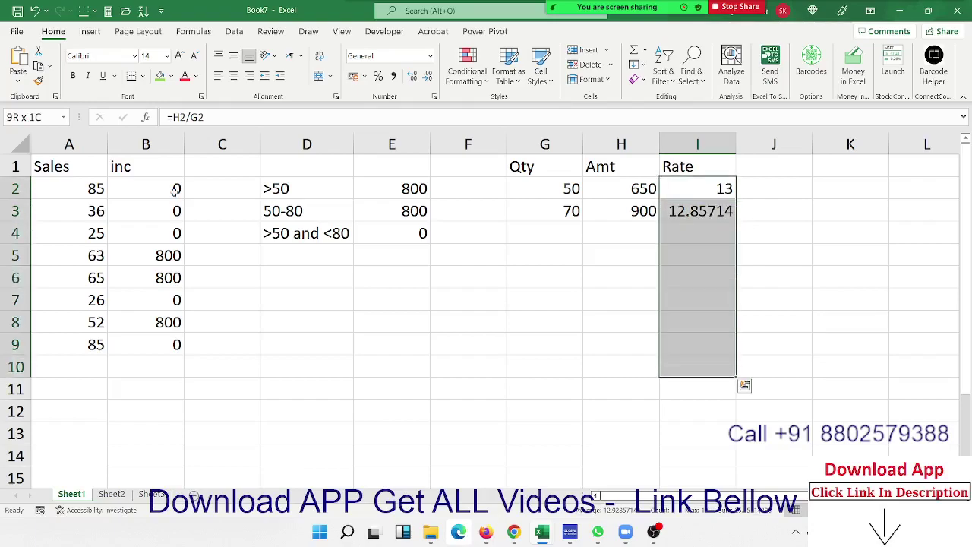
click(428, 78)
click(428, 77)
click(428, 78)
click(428, 77)
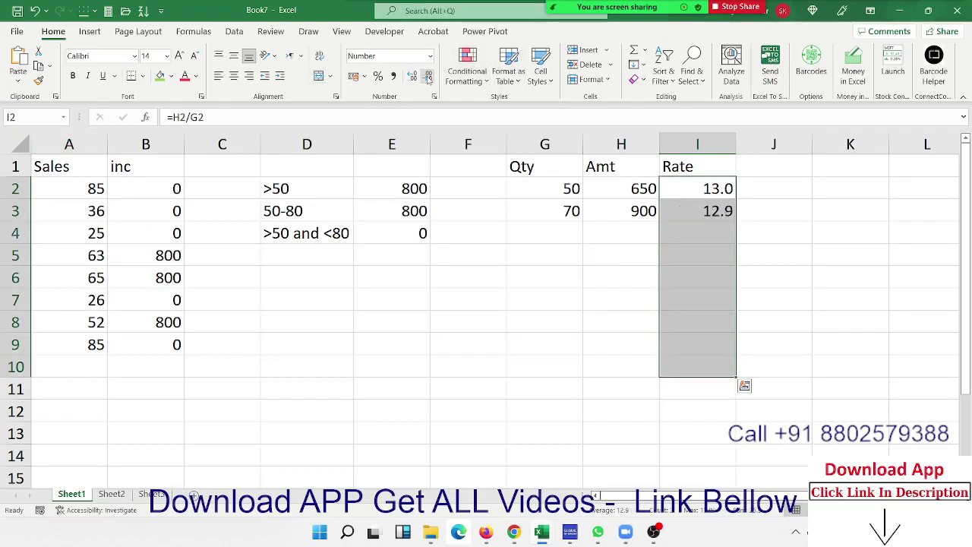
click(428, 77)
- Change row 3's Qty to 85 and enter Qty 78 and Amt 65 in row 4
click(559, 293)
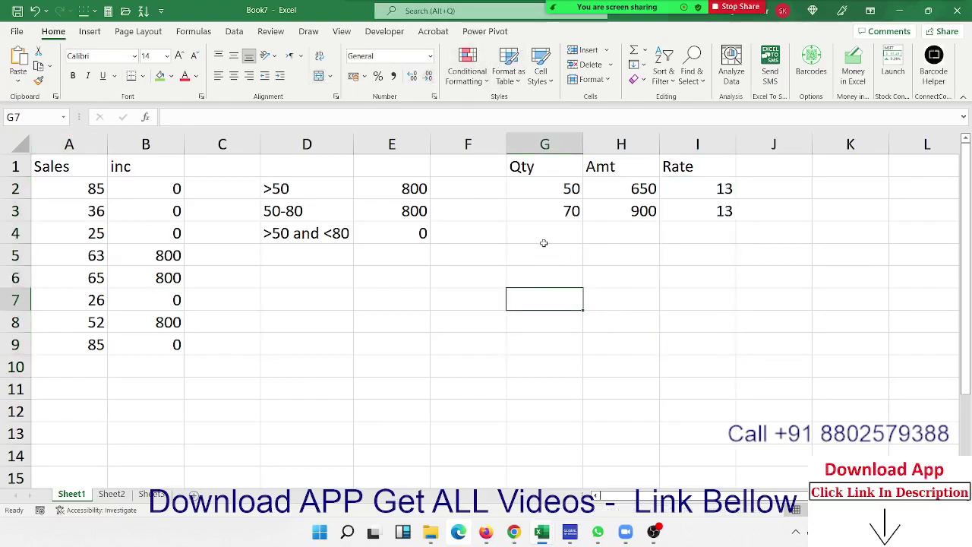
key(Up)
key(Right)
key(Right)
key(Right)
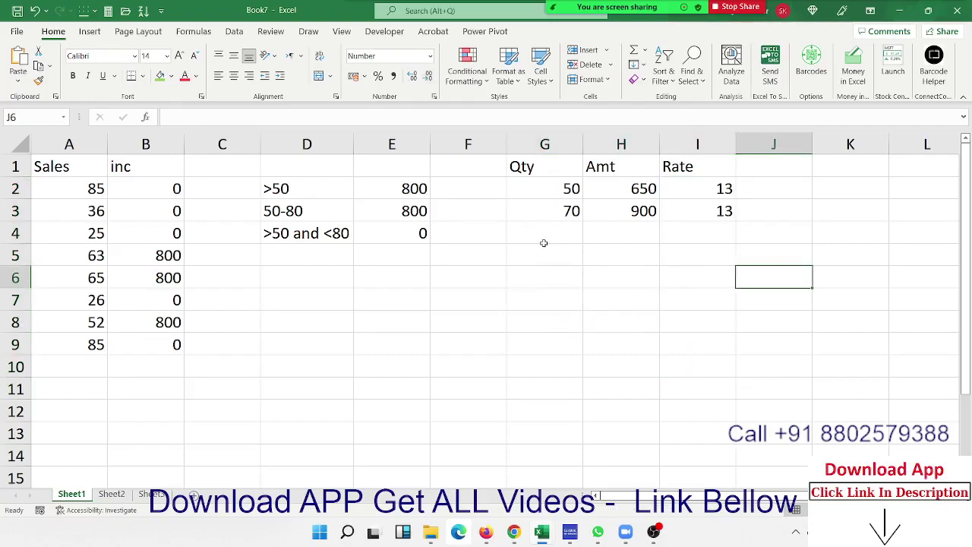
key(Left)
key(Left)
key(Left)
key(Up)
key(Up)
key(Up)
text(85)
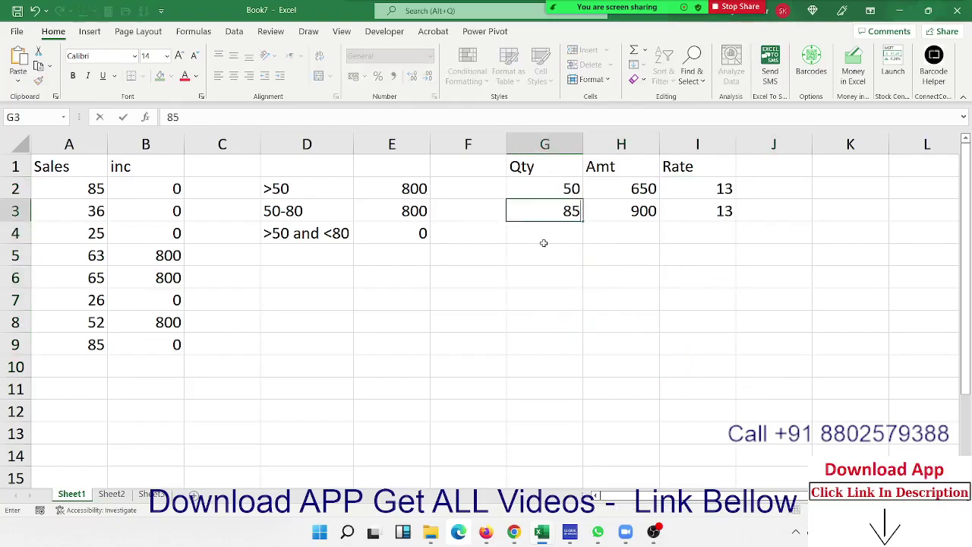
key(Tab)
key(Return)
text(7)
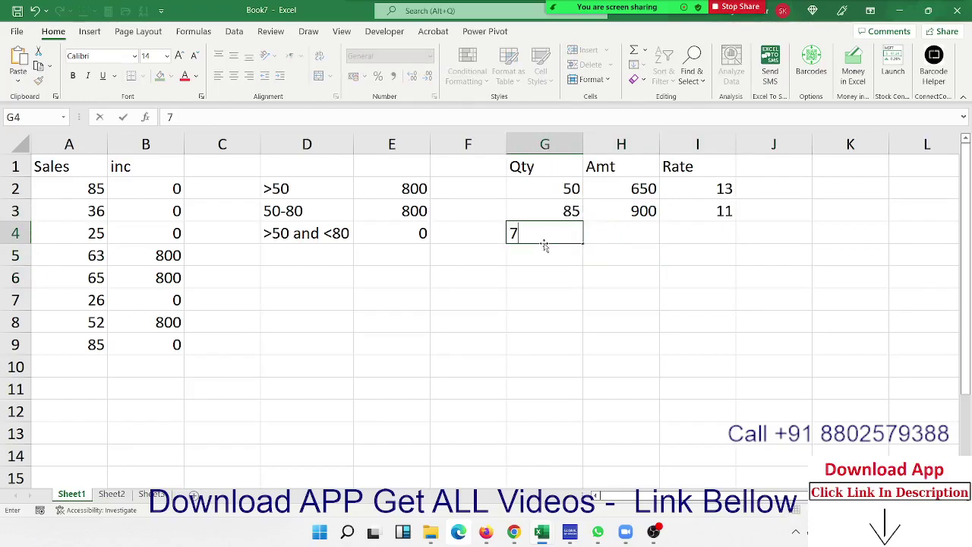
text(8)
key(Tab)
text(65)
key(Tab)
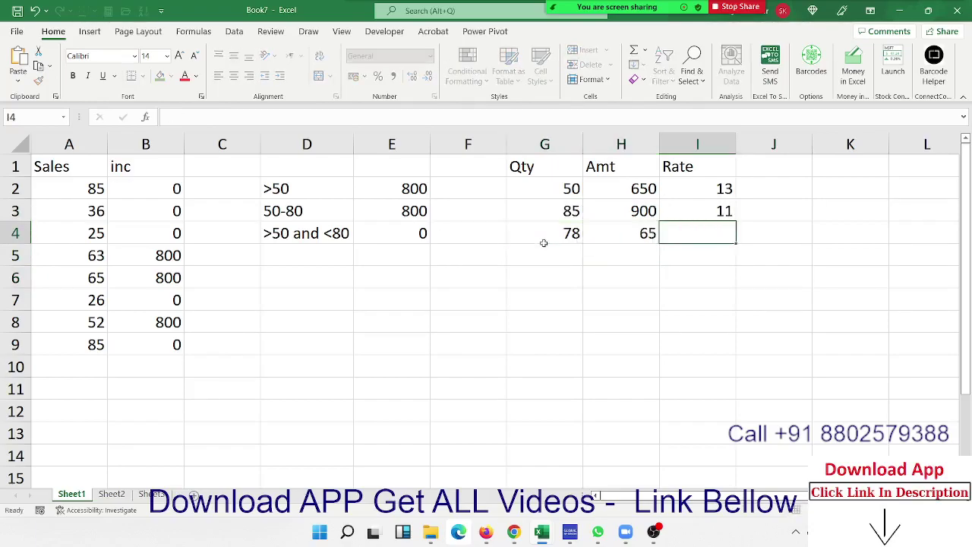
- Copy the row 3 Rate formula into row 4 and down through row 11
key(Up)
key(ctrl+c)
key(Down)
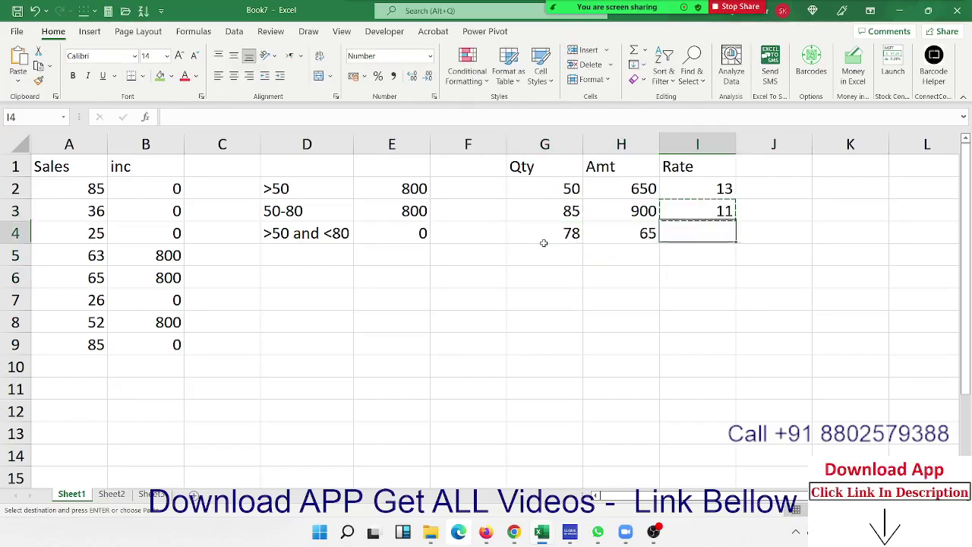
key(ctrl+v)
key(Escape)
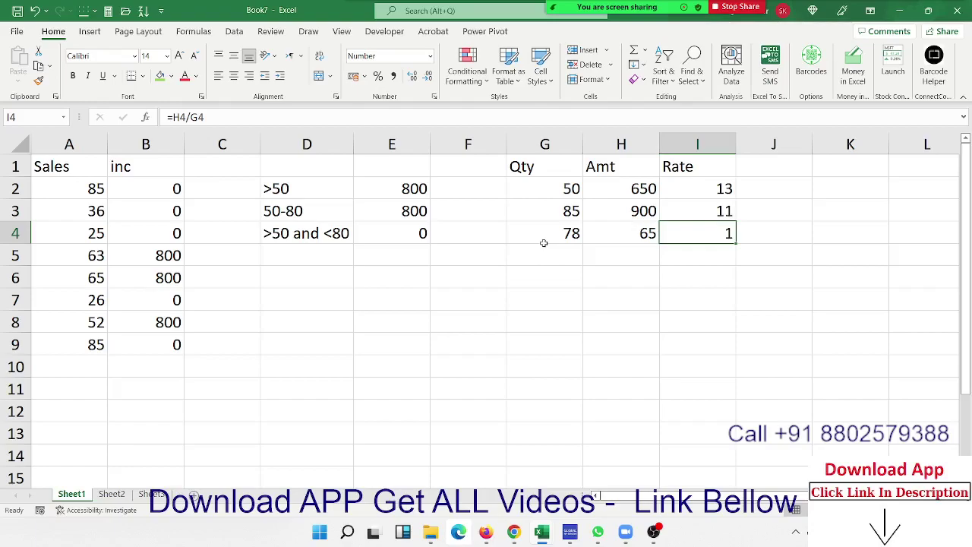
key(ctrl+c)
key(Down)
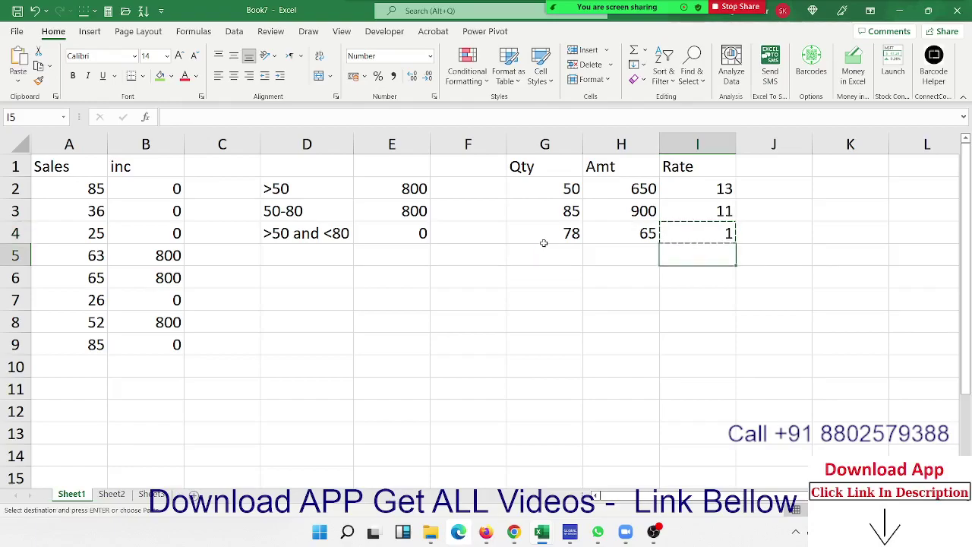
key(shift+Down)
key(shift+Down)
key(shift+Down)
key(shift+Down)
key(shift+Down)
key(ctrl+v)
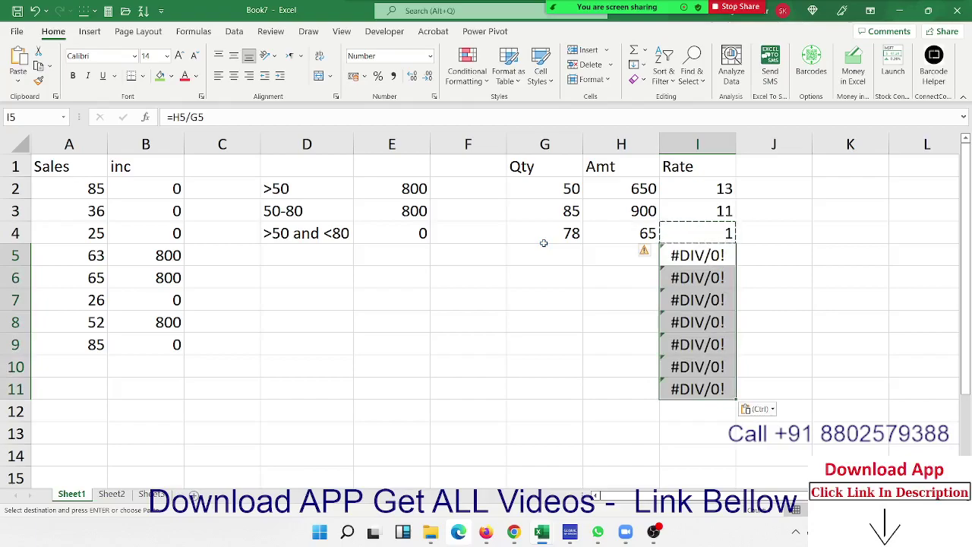
key(shift+Up)
key(shift+Up)
key(shift+Up)
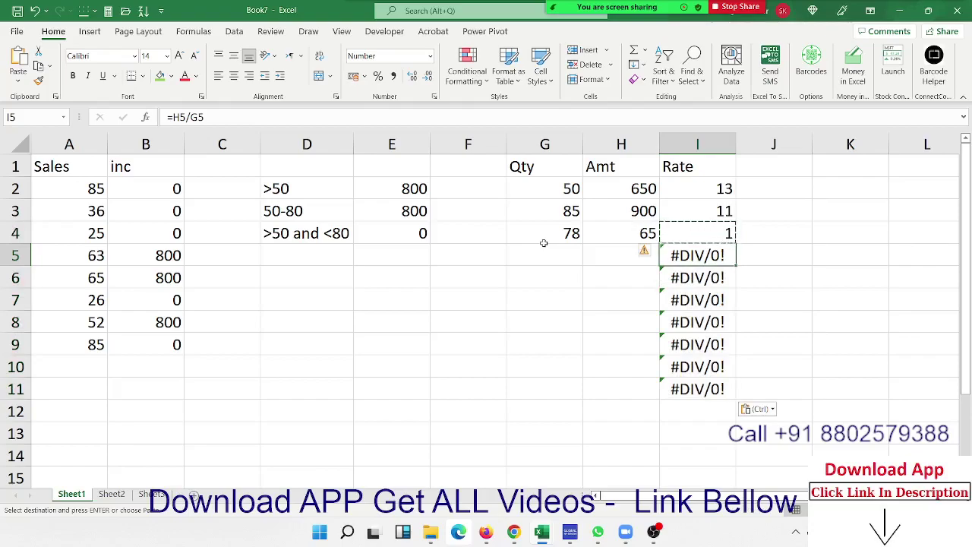
key(Down)
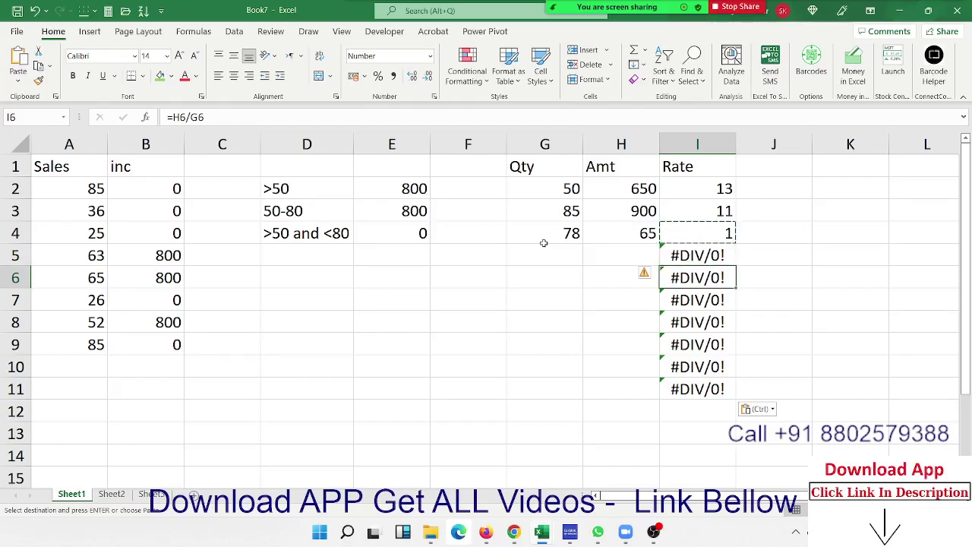
- Clear the Qty and Amt values in row 3 (G3:H3)
key(Up)
key(Up)
key(Up)
key(Left)
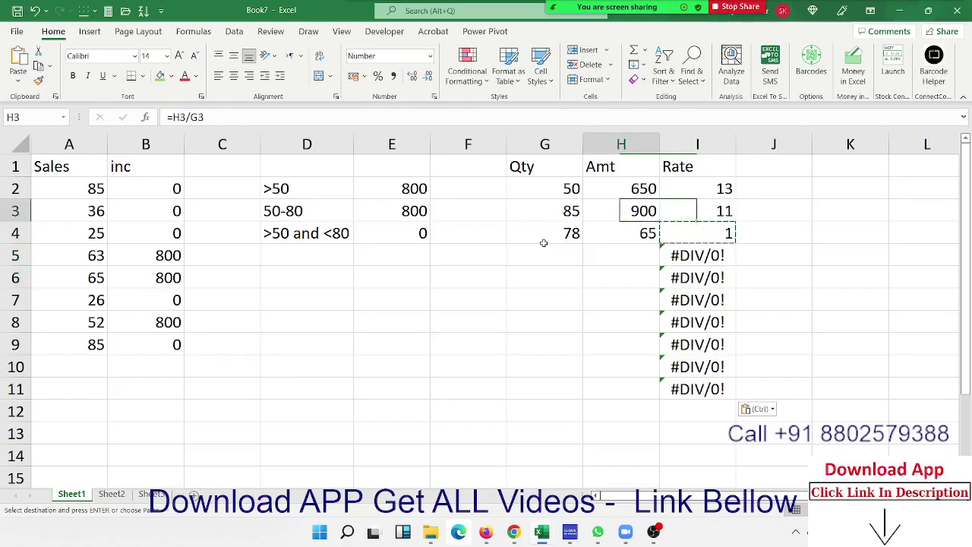
key(shift+Left)
key(Delete)
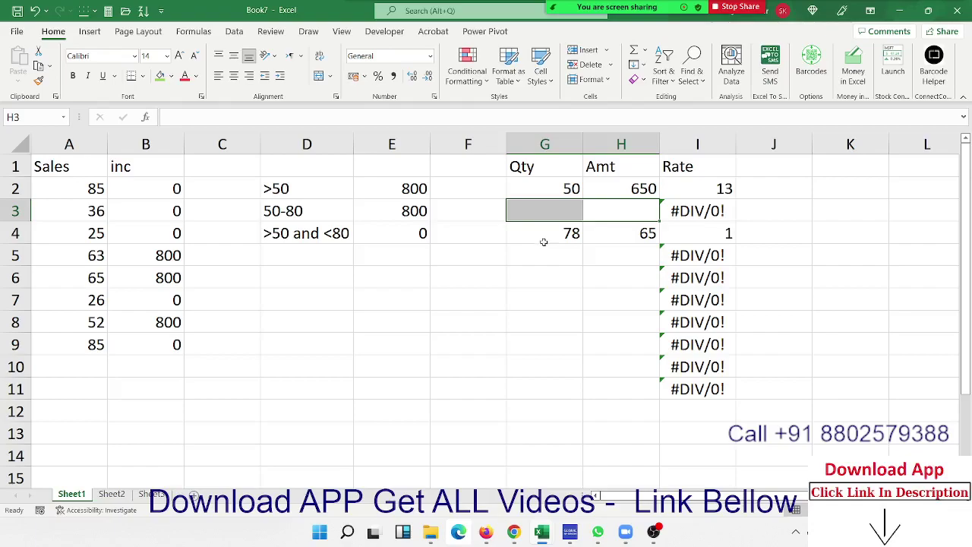
drag(687, 257, 688, 350)
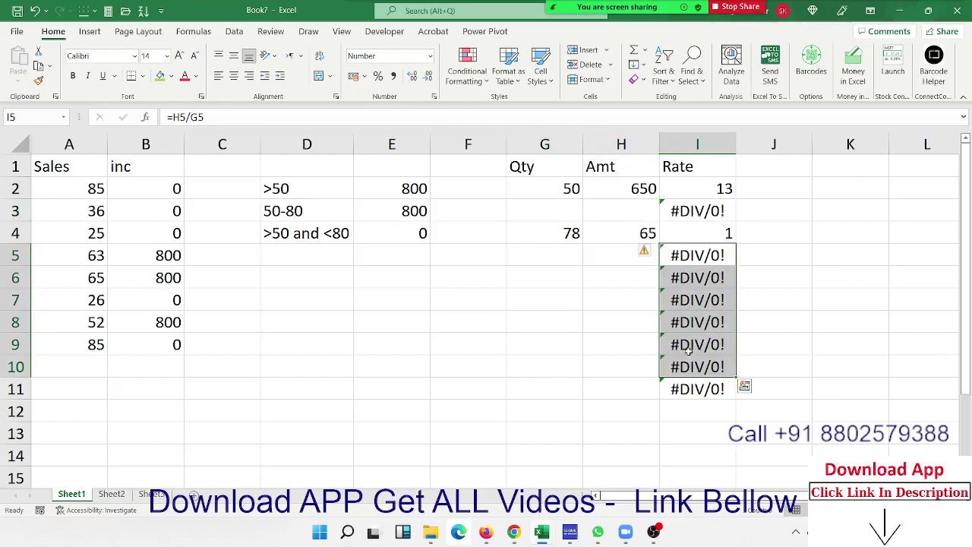
- Rewrite the I2 Rate formula as =IFERROR(H2/G2,"")
double_click(683, 191)
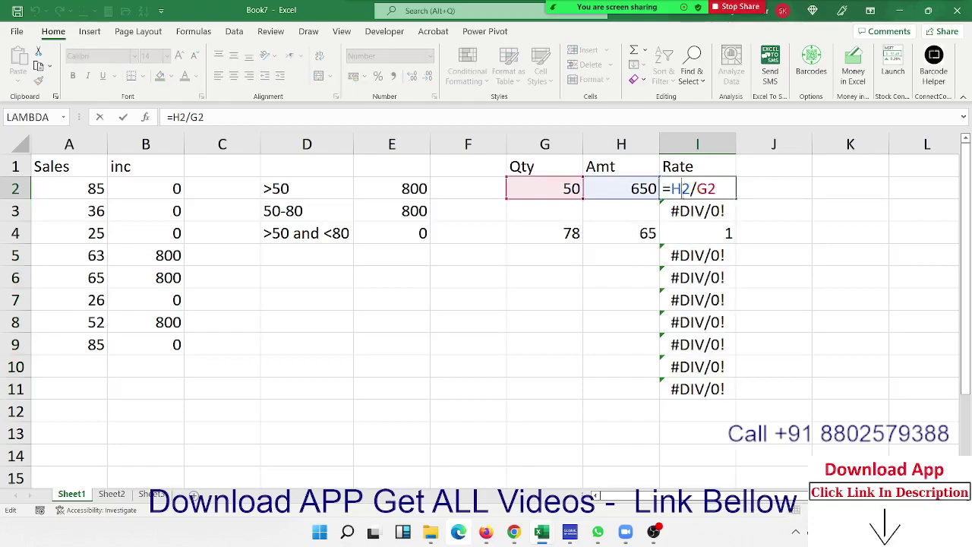
click(671, 188)
text(if)
key(Down)
key(Tab)
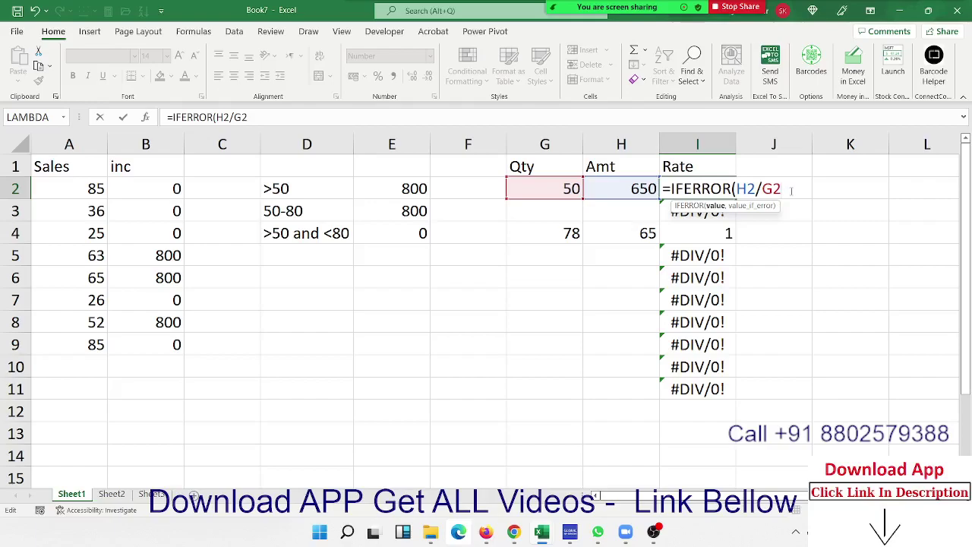
text(,)
text(")
text(")
key(Return)
- Fill the IFERROR Rate formula down through I11
key(Up)
key(shift+Down)
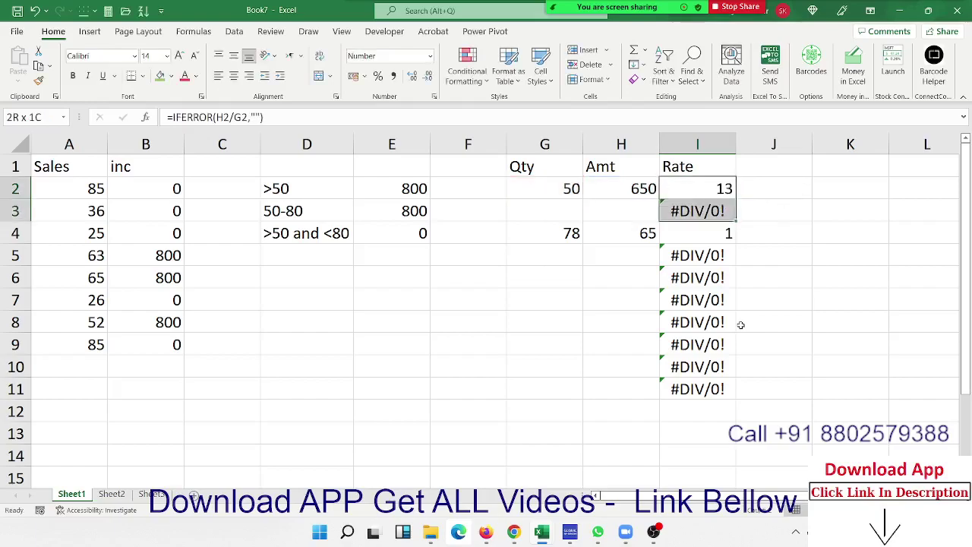
key(shift+Down)
key(shift+Down)
key(shift+Down)
key(shift+Down)
key(shift+Down)
key(shift+Down)
key(shift+Down)
key(shift+Down)
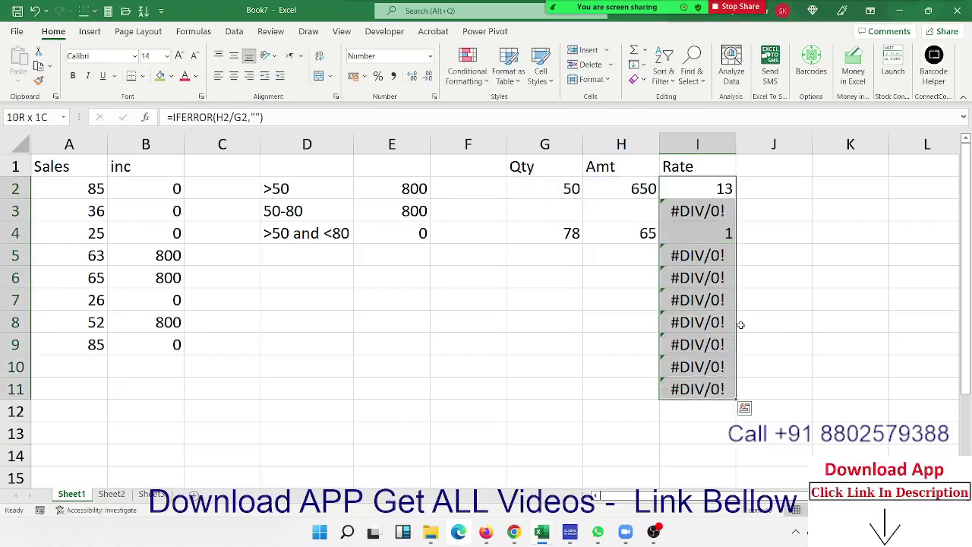
key(ctrl+d)
key(Up)
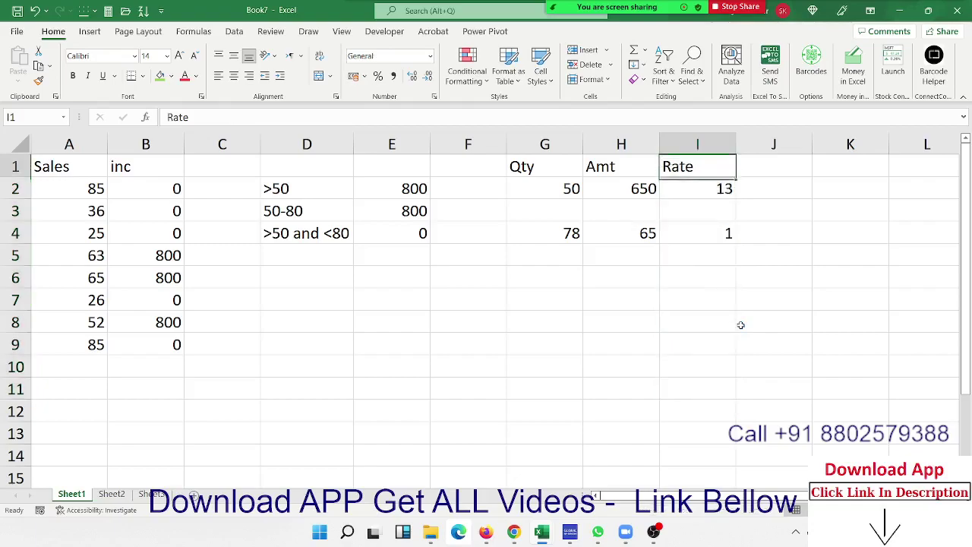
key(Down)
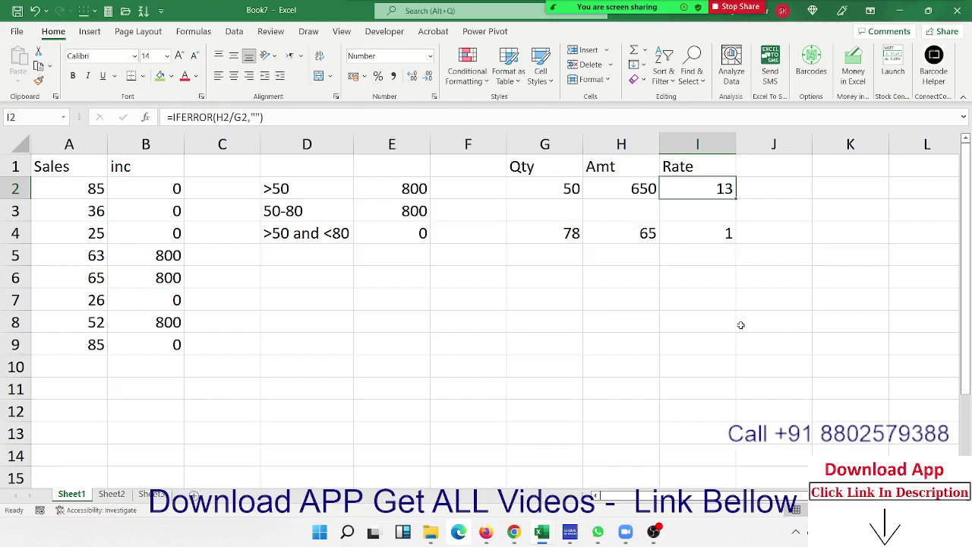
key(Down)
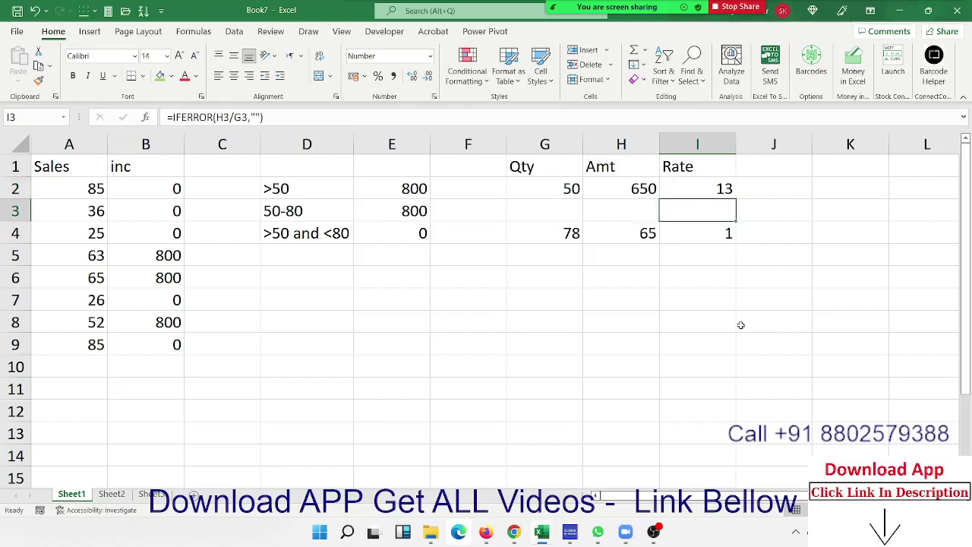
key(Up)
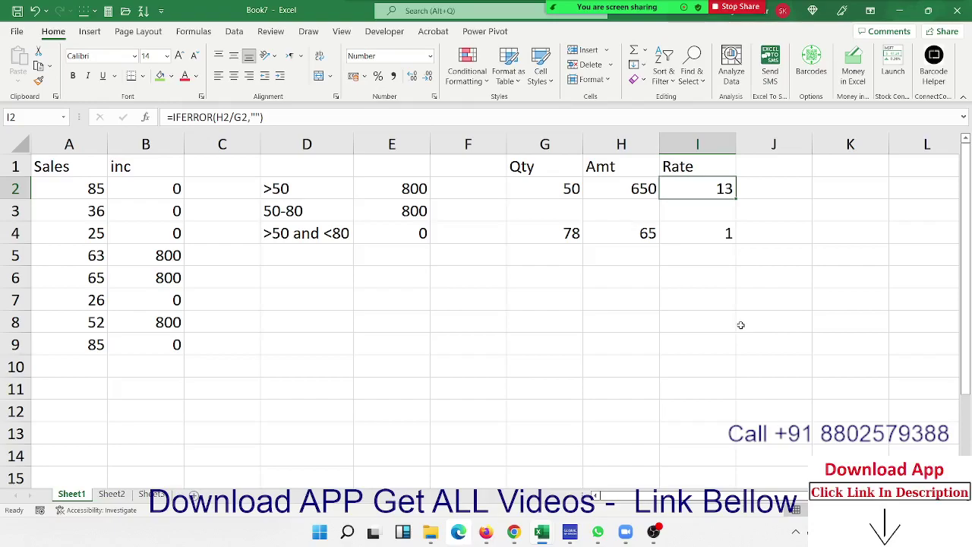
double_click(709, 188)
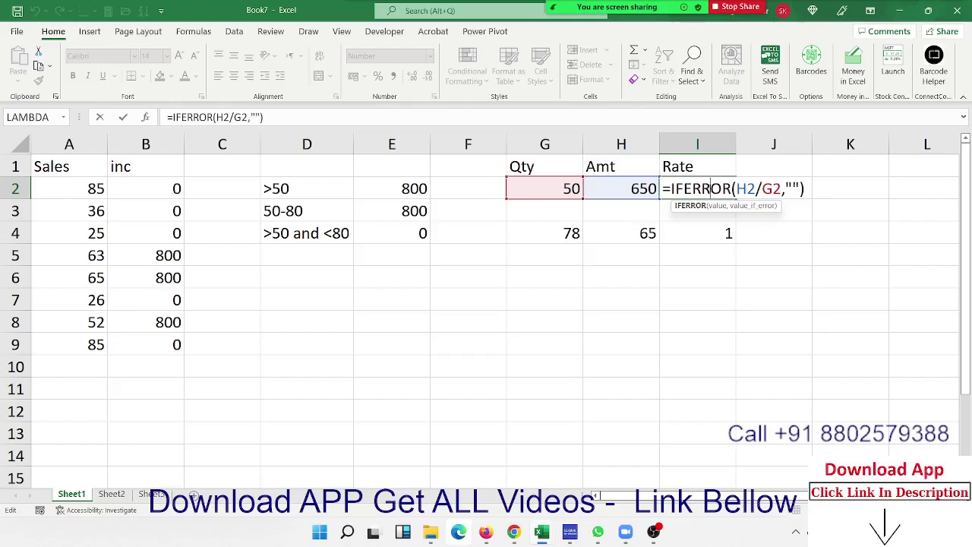
mouse_move(571, 34)
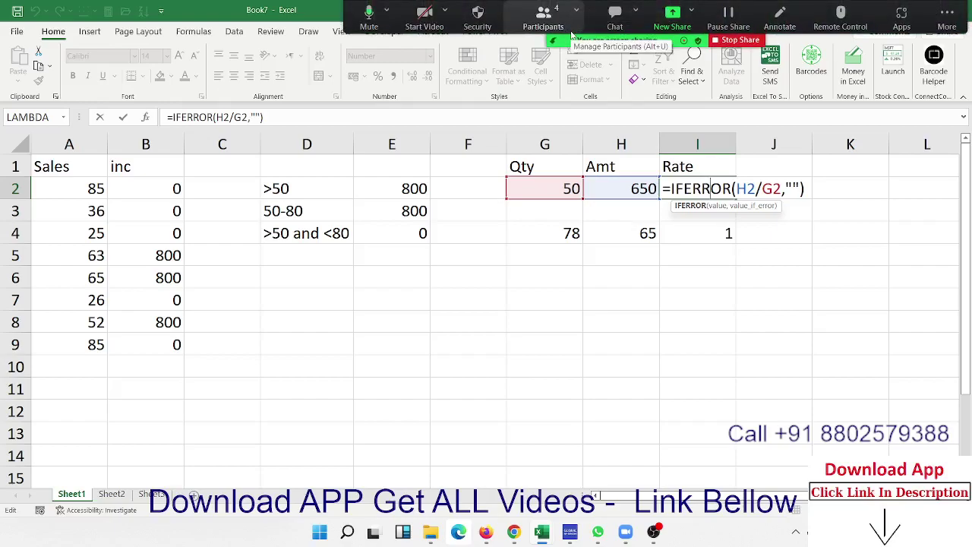
key(ctrl+Return)
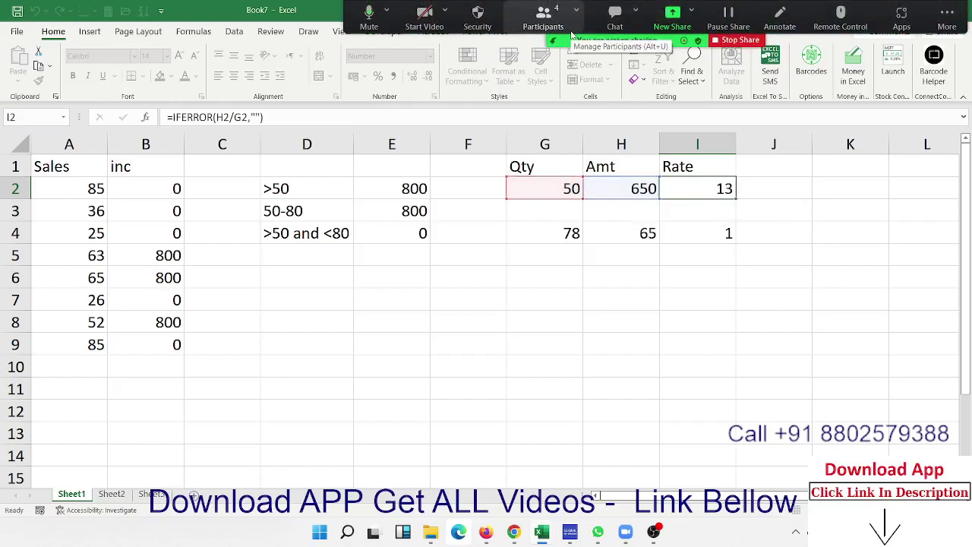
- Insert blank columns at column F, shifting the Qty/Amt/Rate table right
click(470, 145)
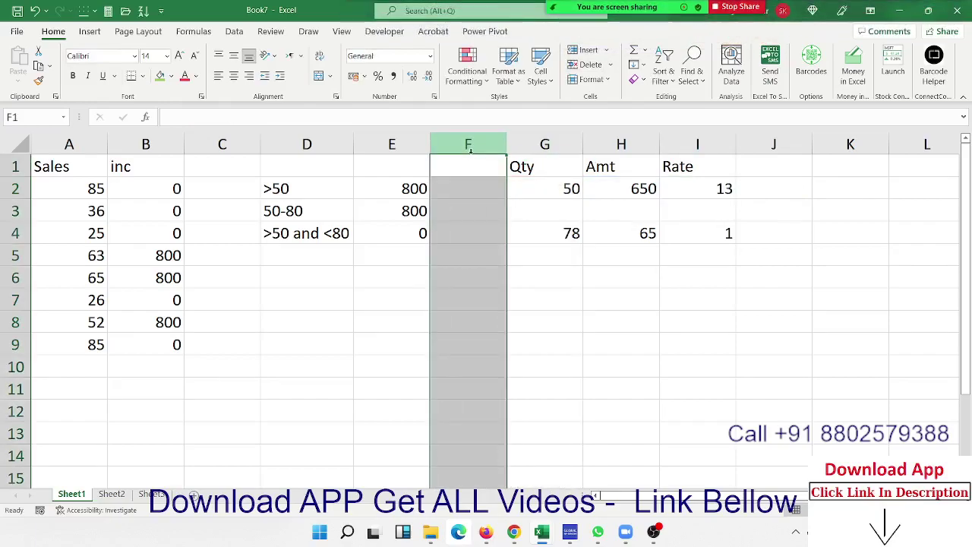
key(ctrl+plus)
key(ctrl+plus)
key(ctrl+plus)
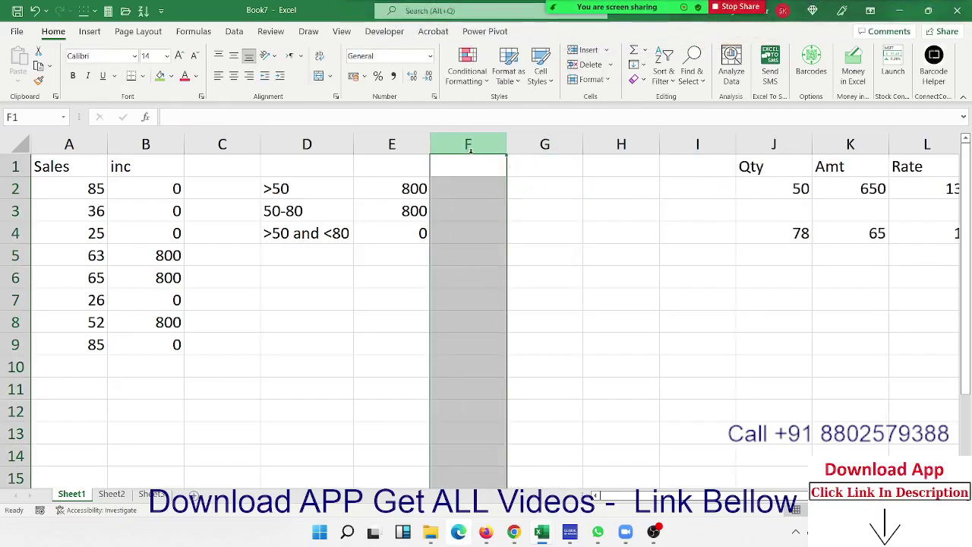
key(Left)
key(Left)
key(Left)
key(Left)
key(Down)
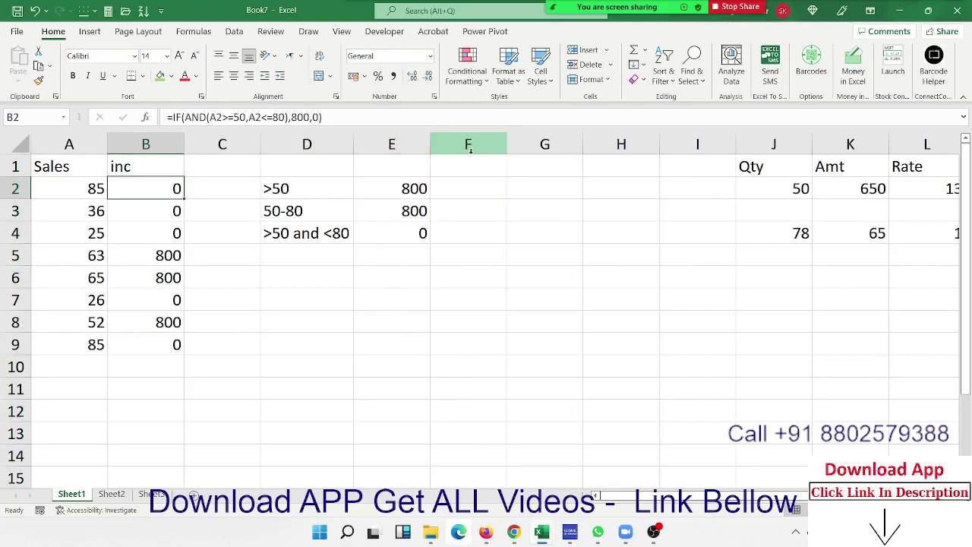
key(Down)
key(Down)
key(Down)
key(Down)
key(Down)
key(Down)
key(Down)
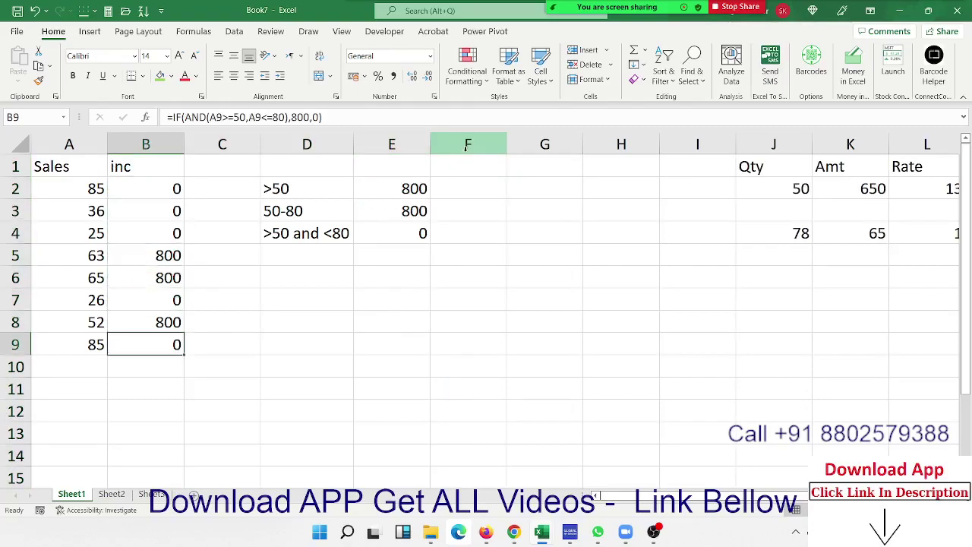
- Enter the heading 'Day' in G1
click(526, 172)
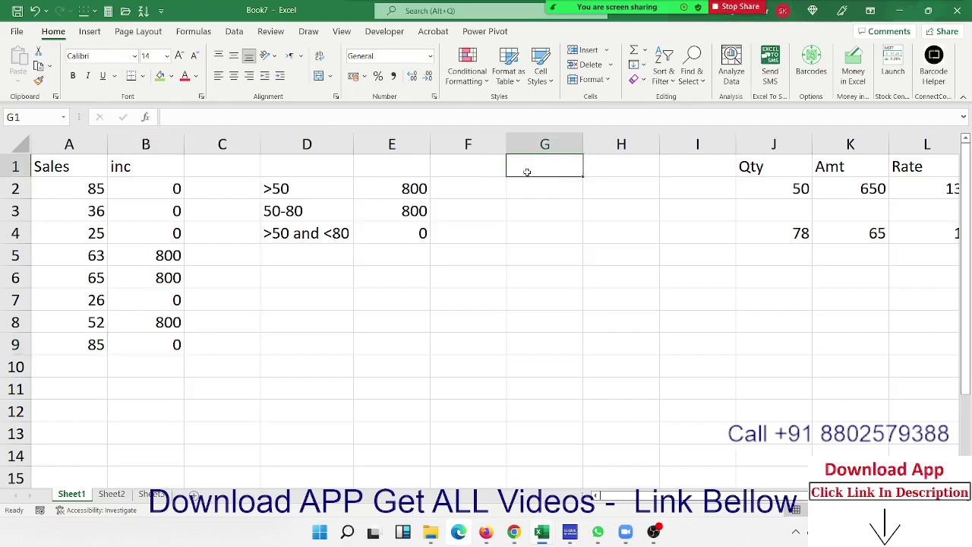
text(Day)
key(Return)
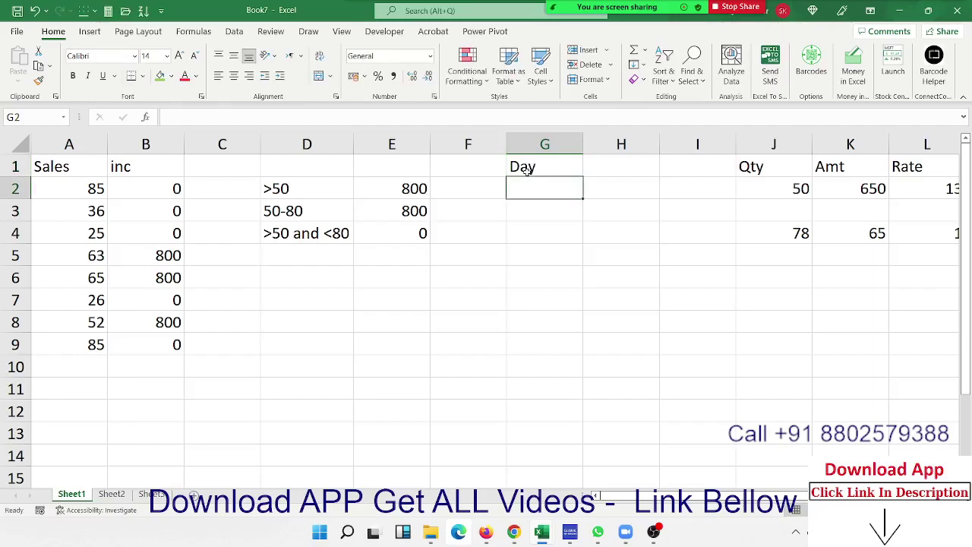
- Enter Sat in G2 and autofill the weekday series down to G13
text(Sat)
click(552, 209)
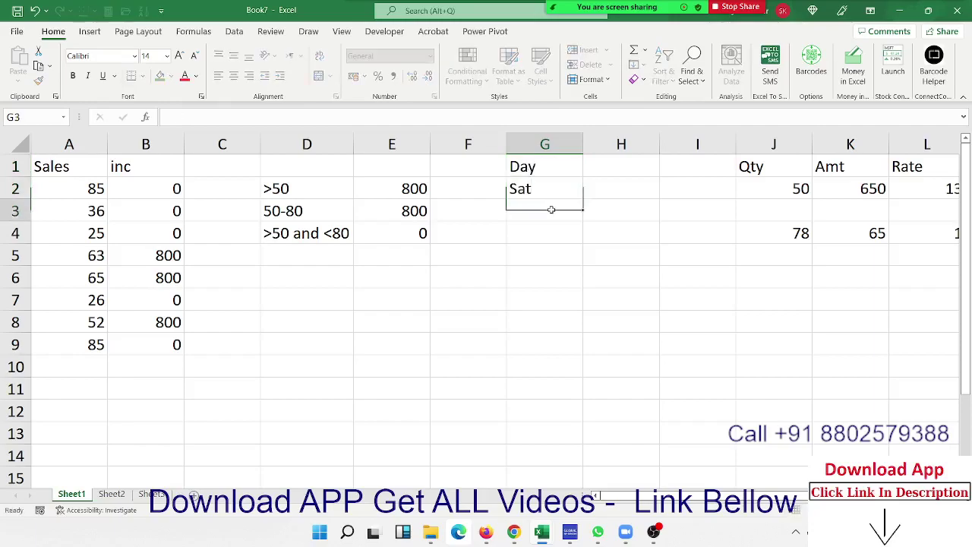
click(552, 186)
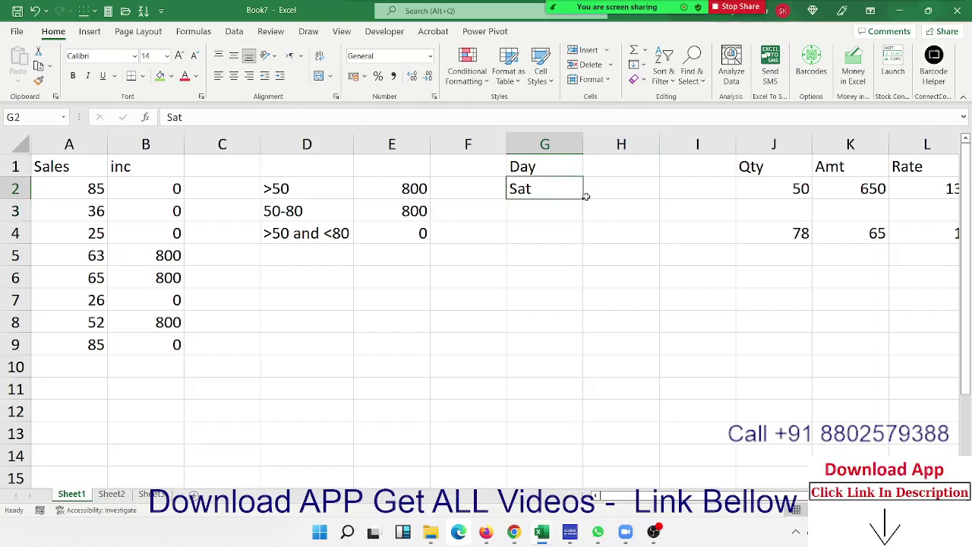
drag(584, 199, 567, 328)
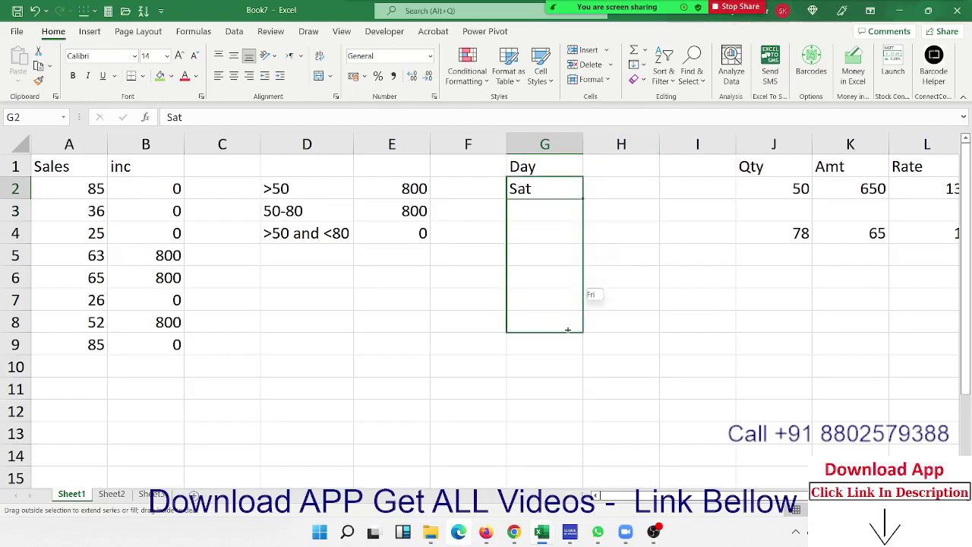
click(563, 300)
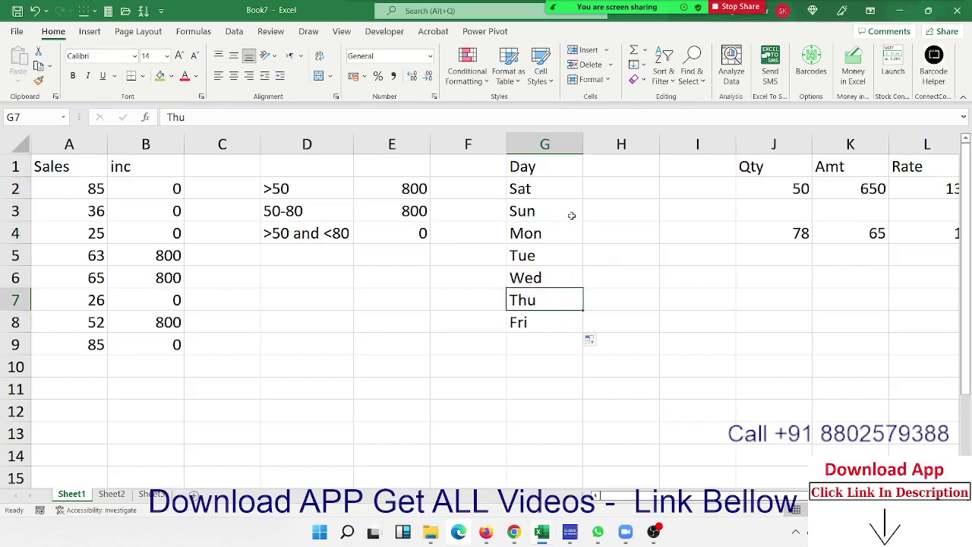
click(562, 322)
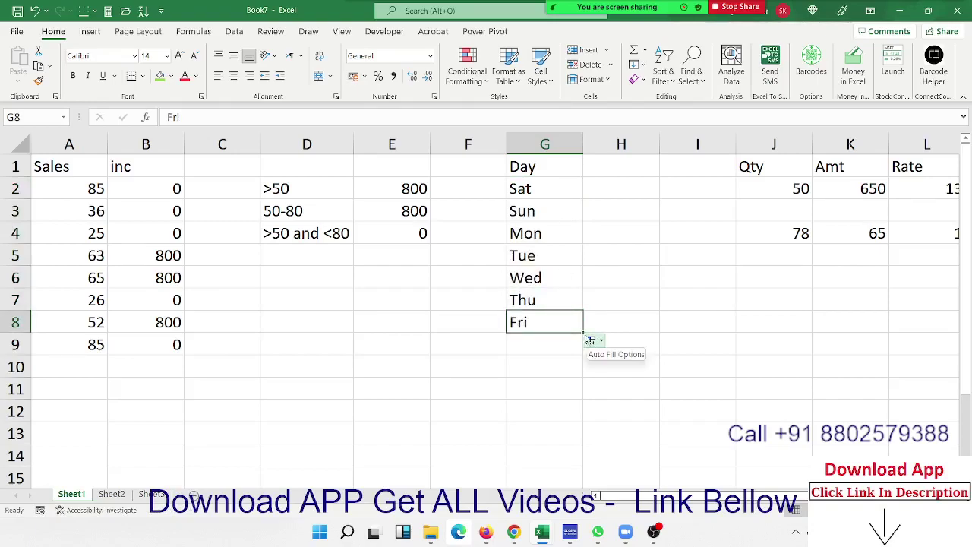
drag(584, 334, 584, 444)
- Enter the heading 'office' in H1
click(616, 164)
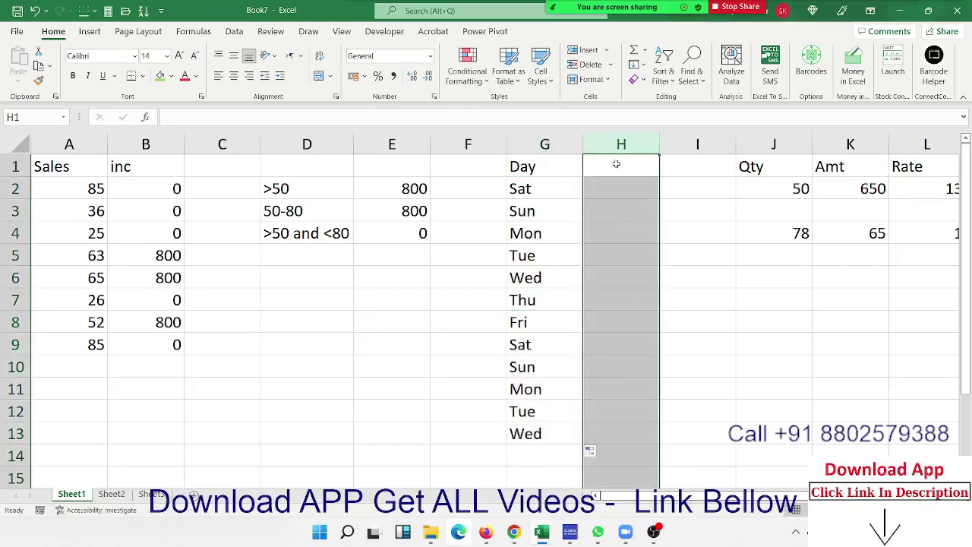
text(off)
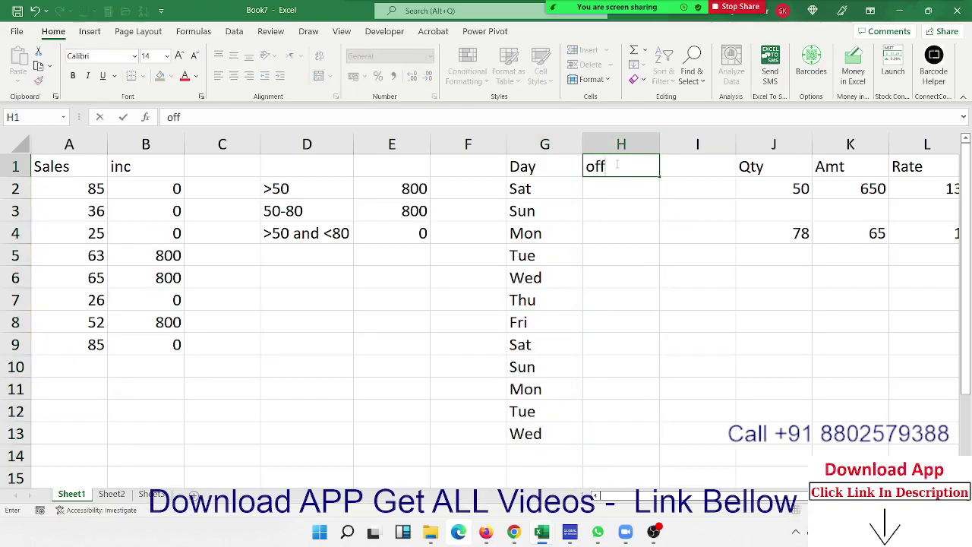
text(ice)
key(Return)
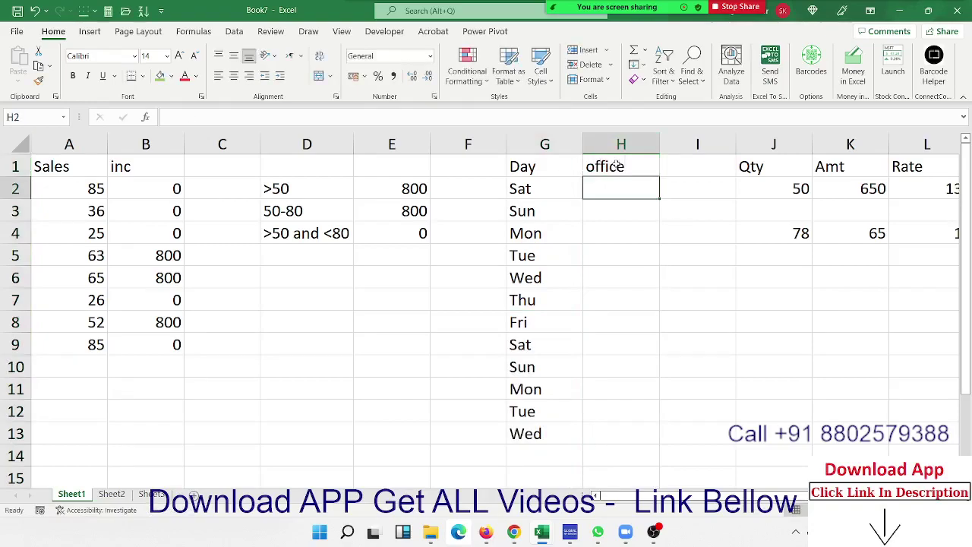
- Add the key entry 'Sat-Sun' in J6 with 'wo' beside it in K6
key(Right)
key(Down)
key(Down)
key(Down)
key(Down)
key(Right)
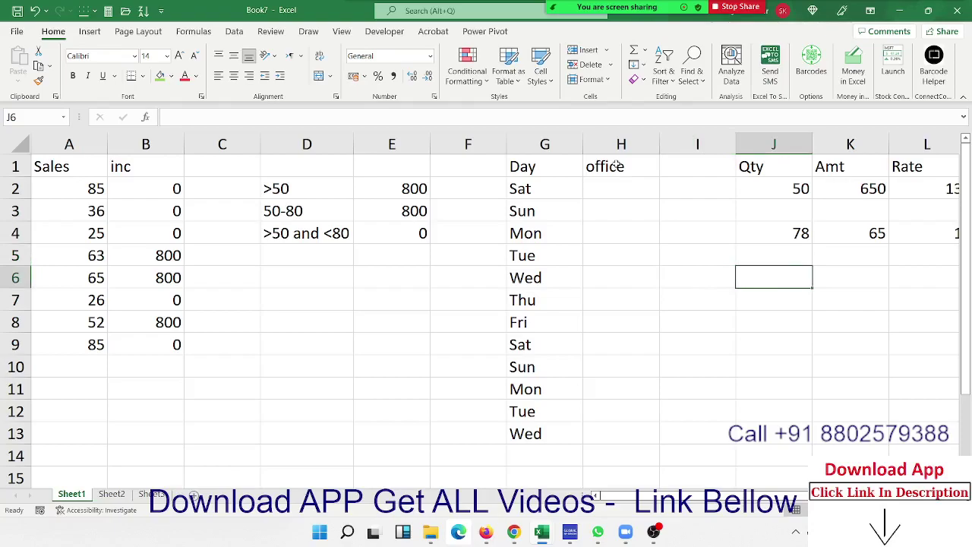
text(Sat-)
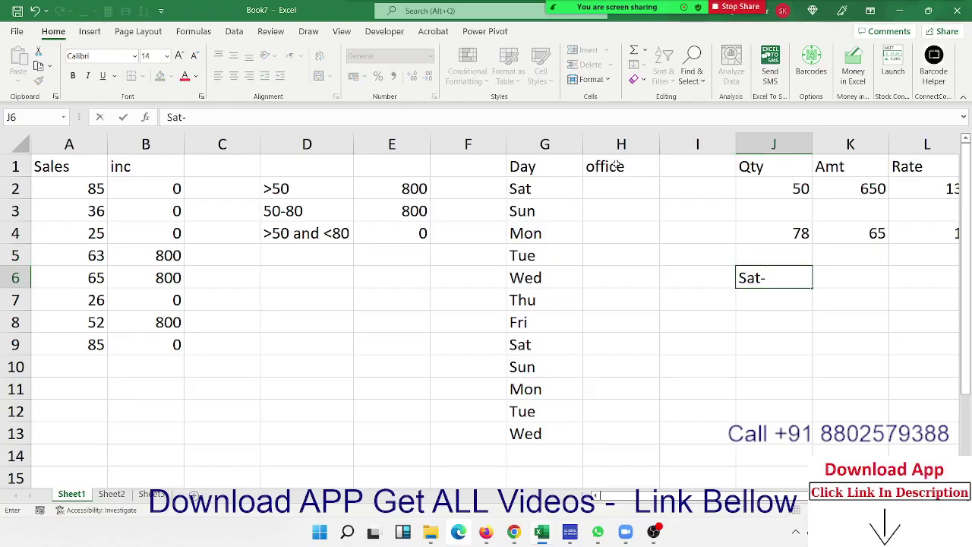
text(Sun)
key(Return)
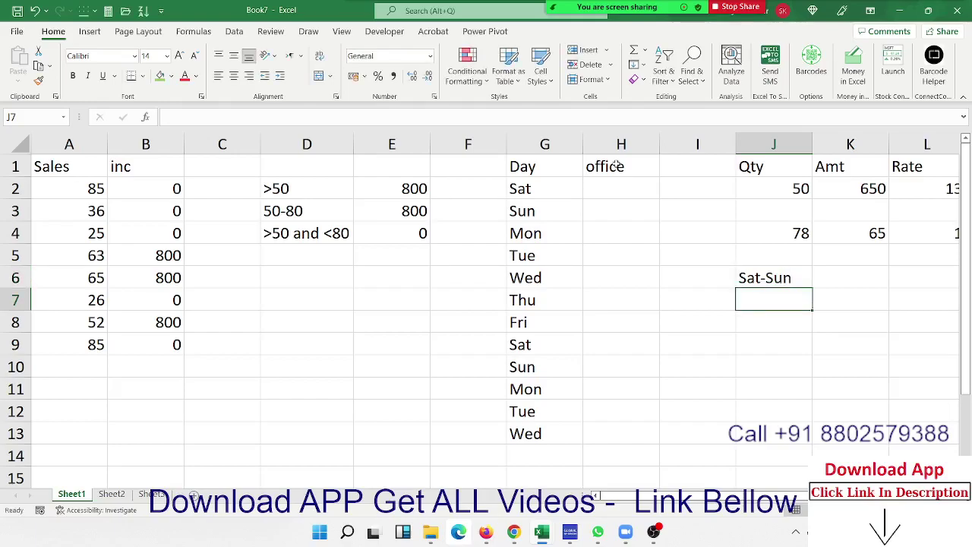
click(860, 285)
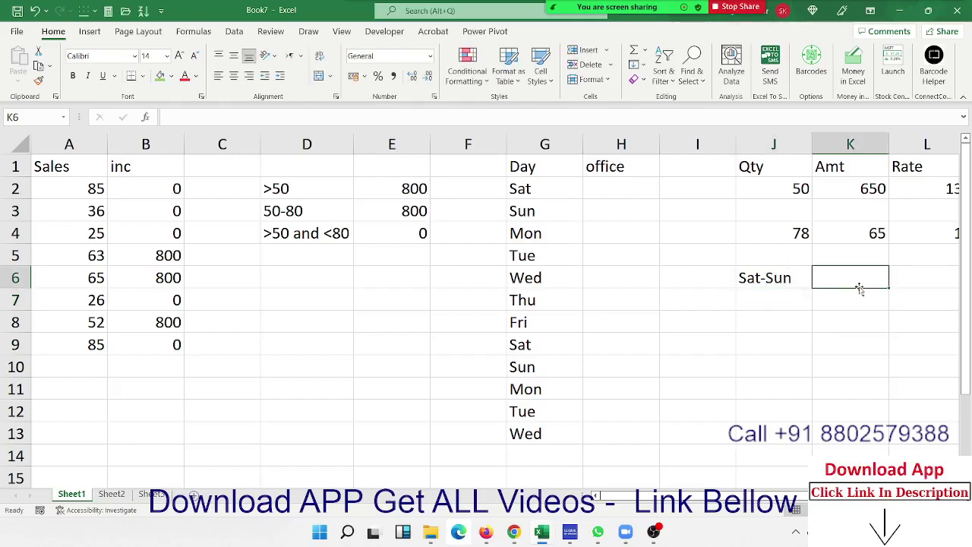
text(off)
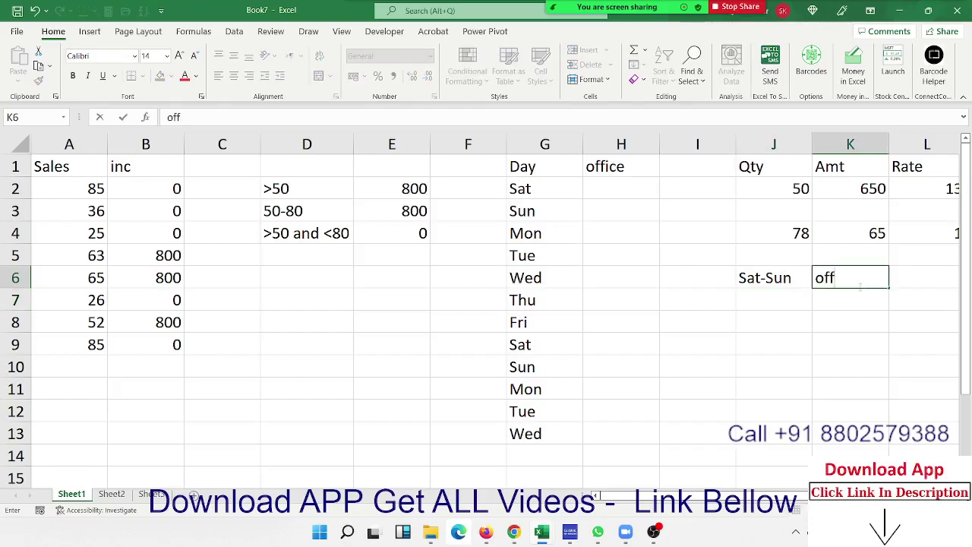
key(Escape)
text(w)
text(o)
key(Return)
- Add 'Mon -fri' in J7 and type 'open' beside it in K7
key(Left)
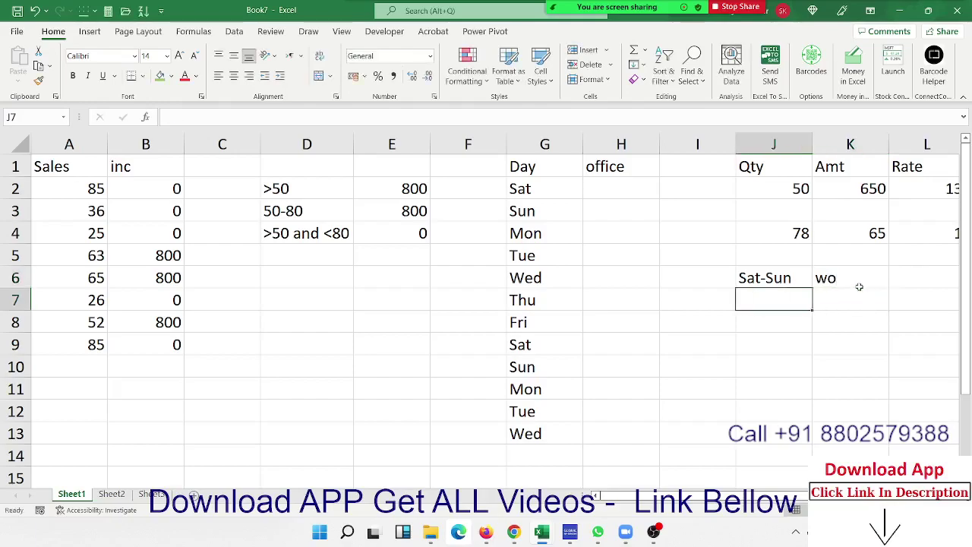
text(Mon t)
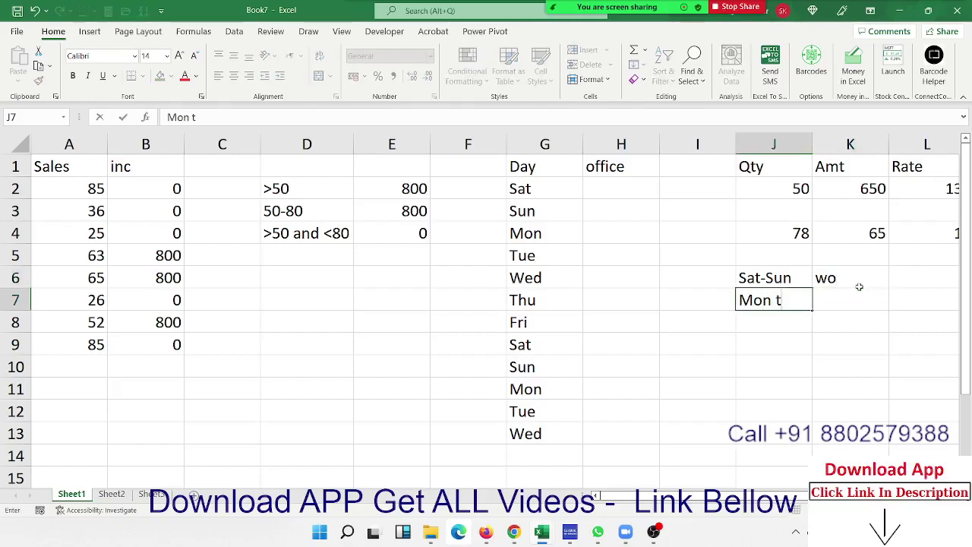
key(BackSpace)
text(-t)
text(o)
key(BackSpace)
key(BackSpace)
text(fri)
click(861, 289)
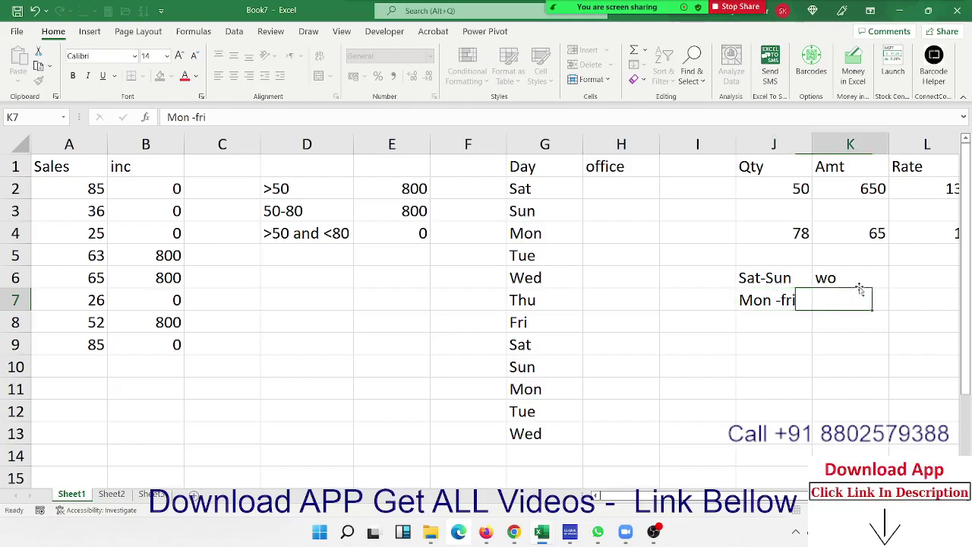
text(ope)
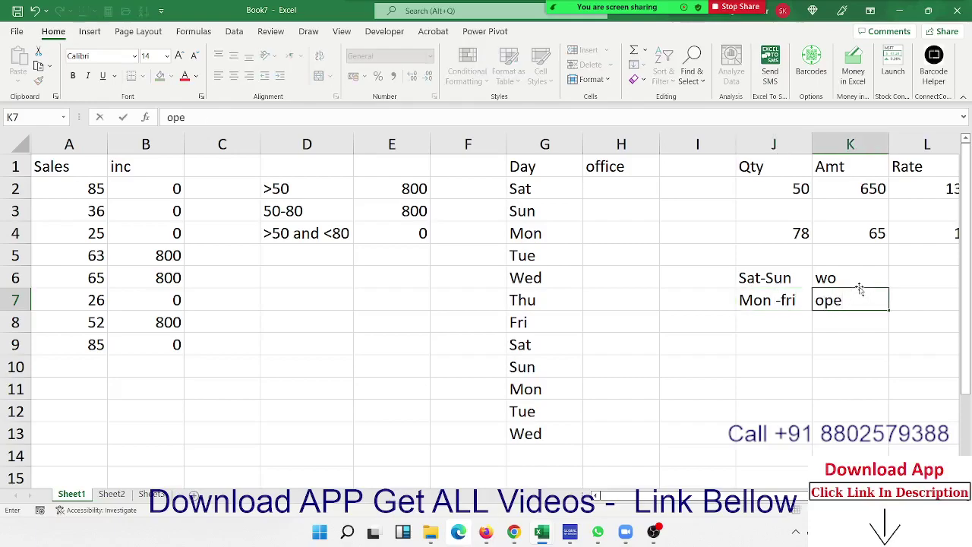
text(n)
- Enter =OR(G2="Sat",G2="sun") in H2 as the weekend check
click(653, 235)
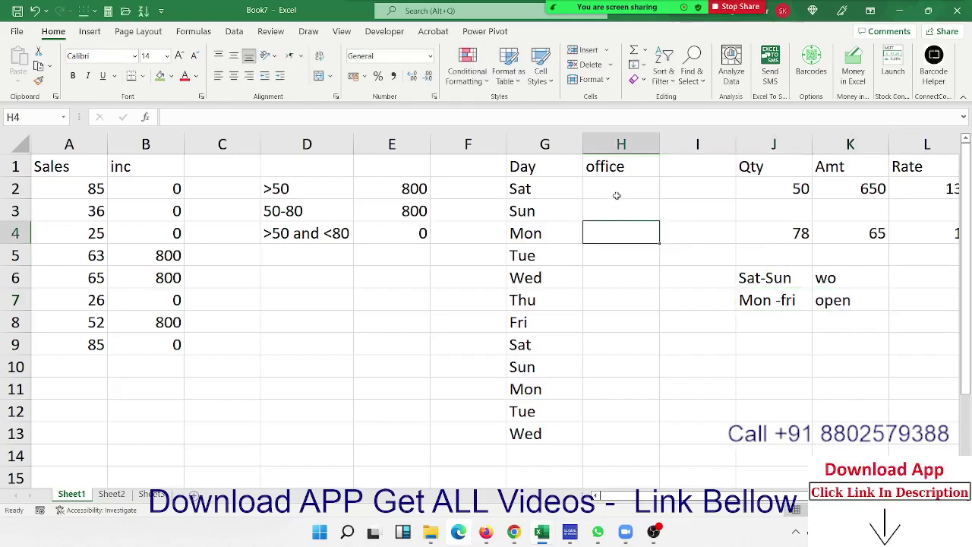
click(612, 188)
text(=)
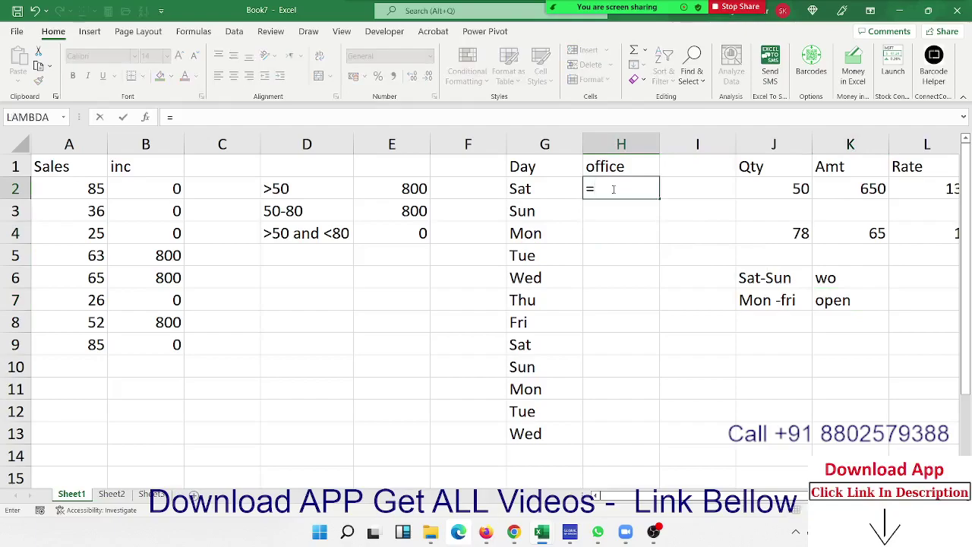
text(i)
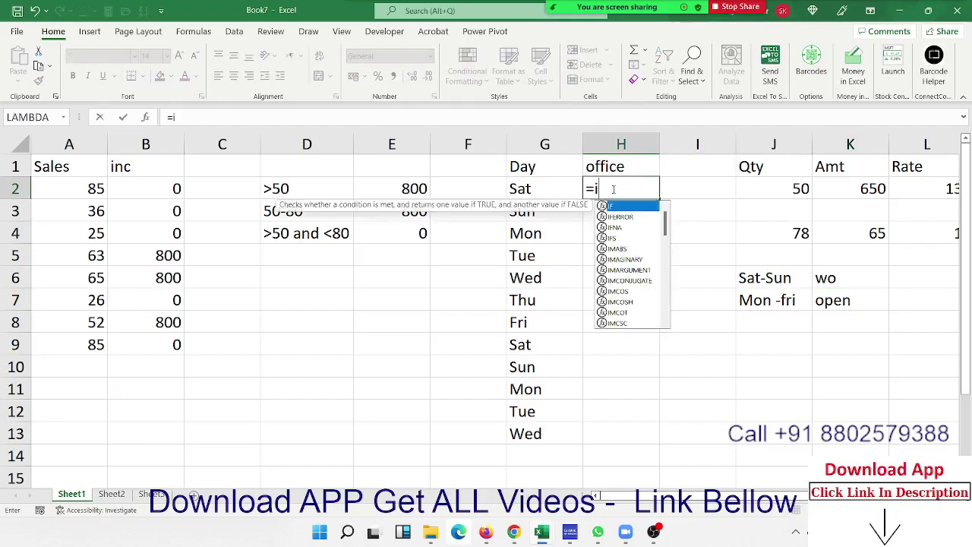
text(f)
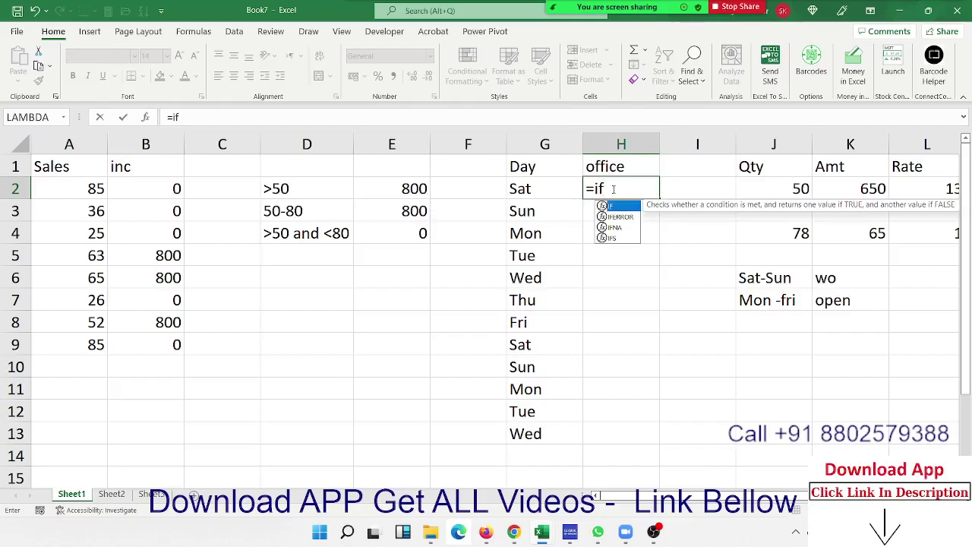
key(BackSpace)
key(BackSpace)
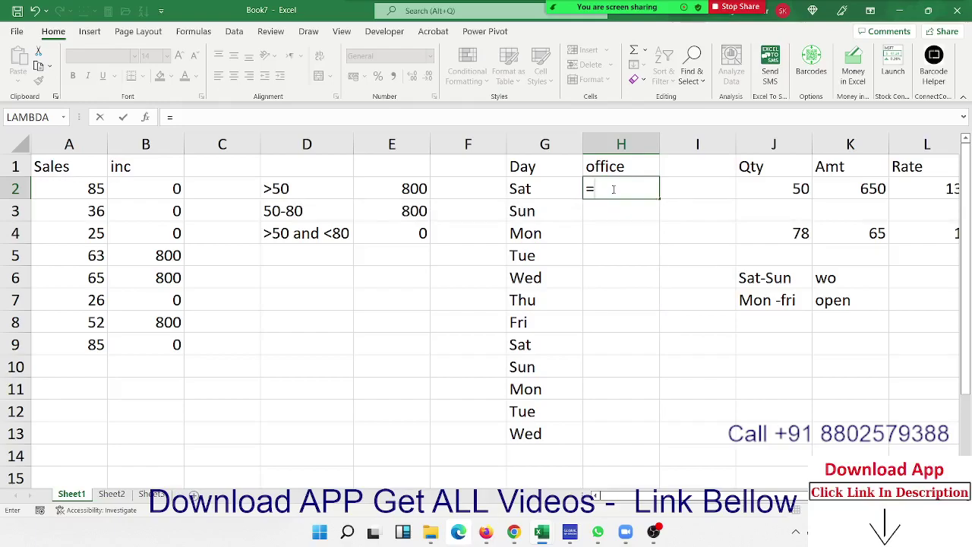
text(or)
key(Tab)
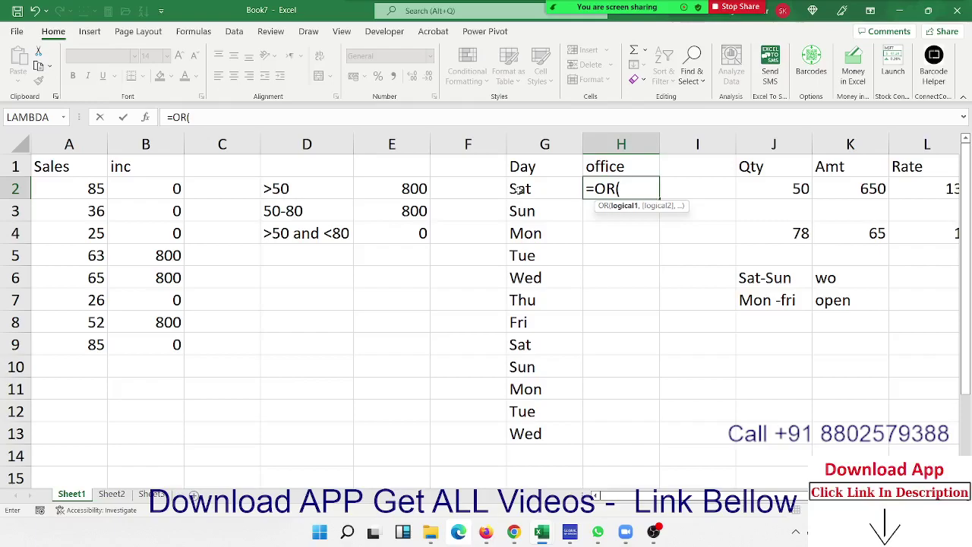
click(519, 190)
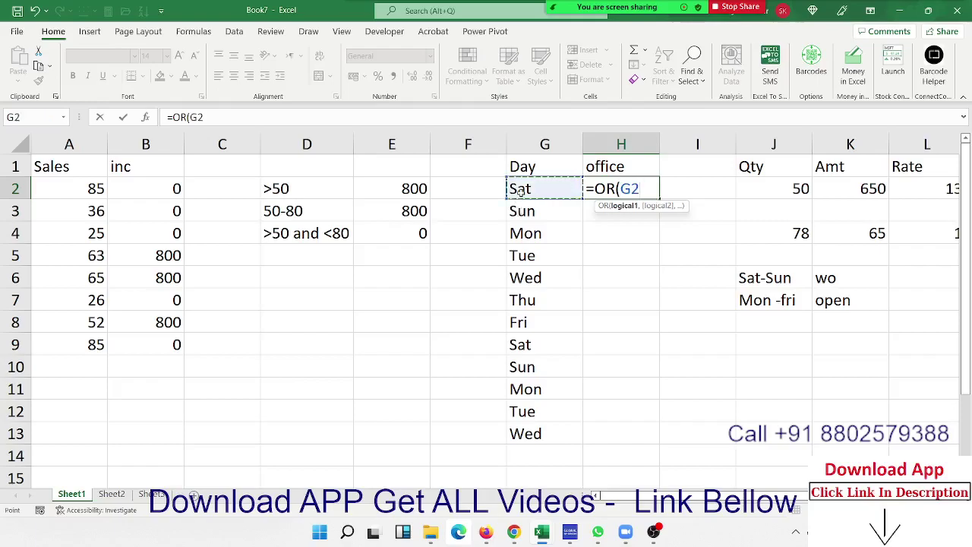
text(=)
text("Sa)
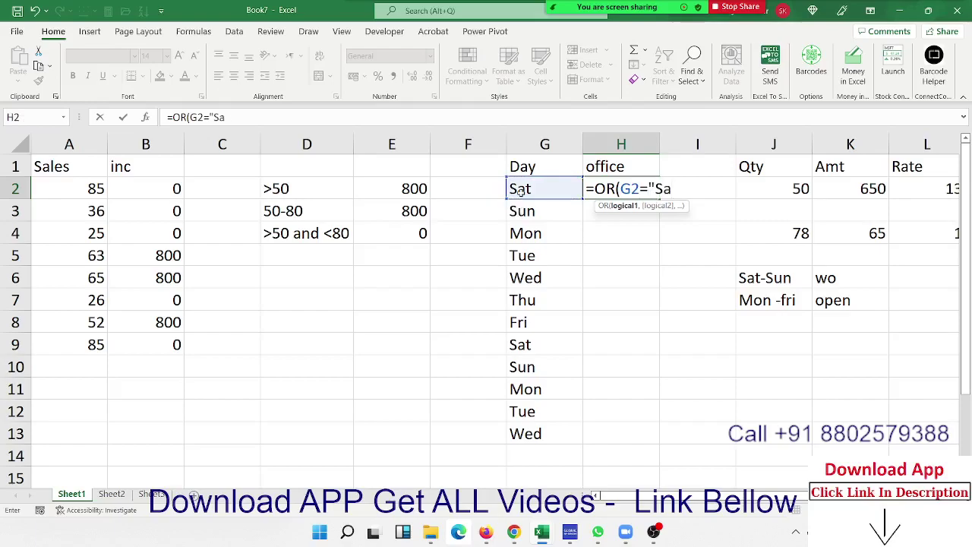
text(t")
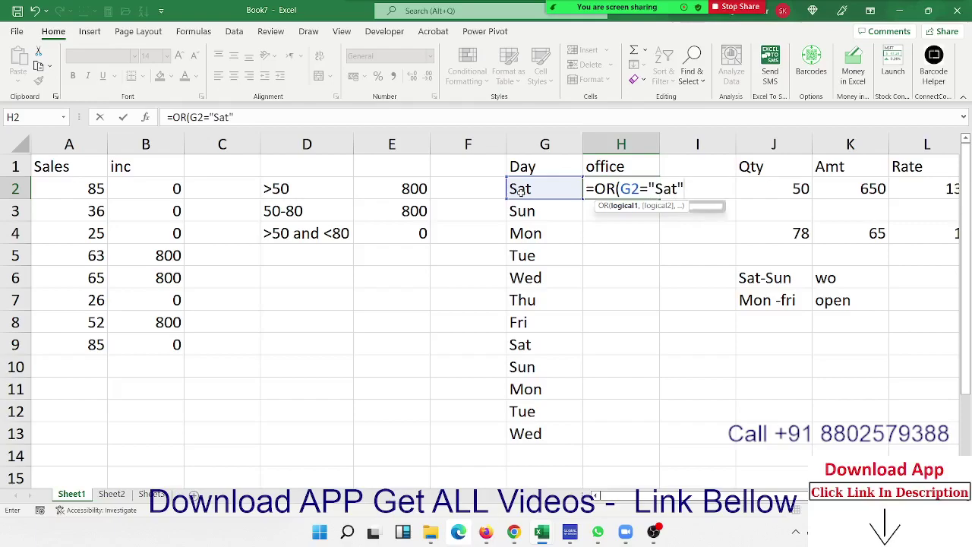
text(,)
click(520, 191)
text(=)
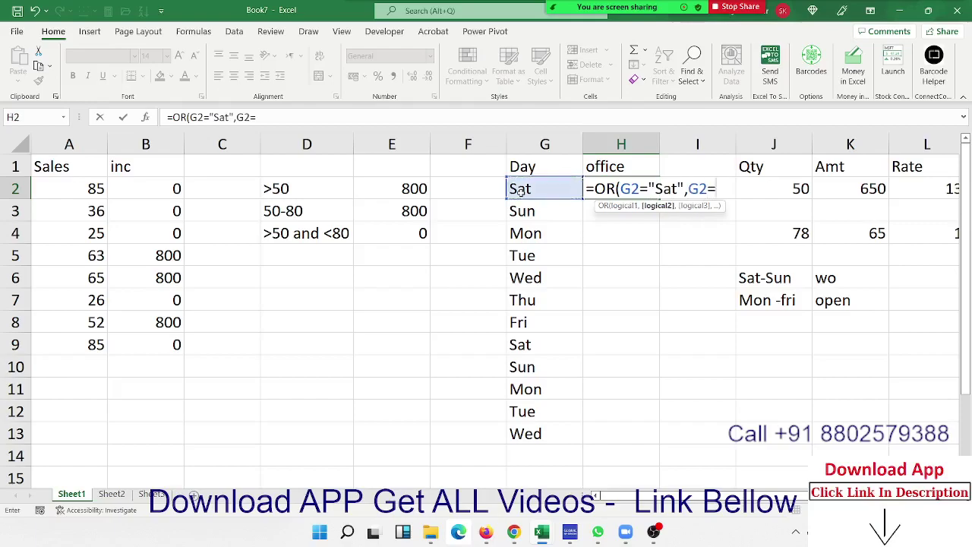
text("sun)
text("))
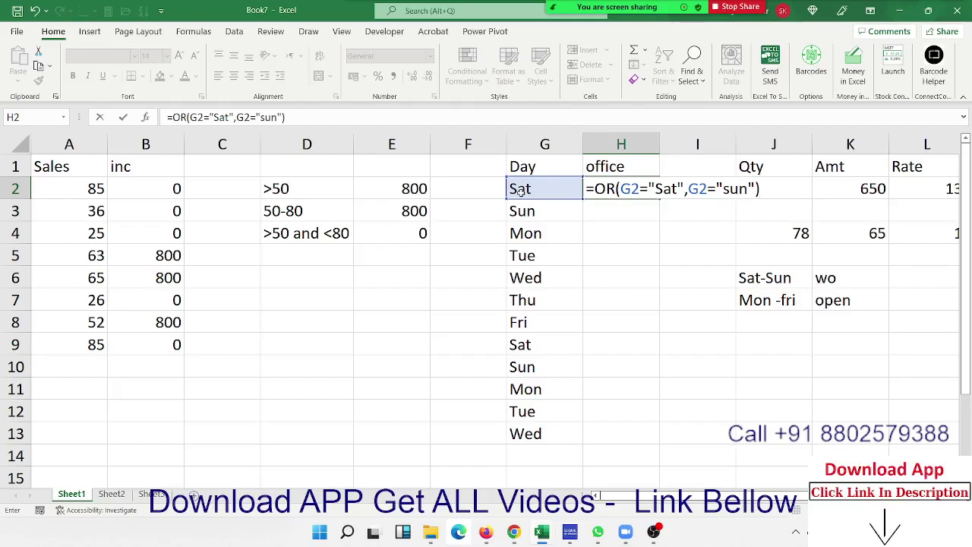
key(Return)
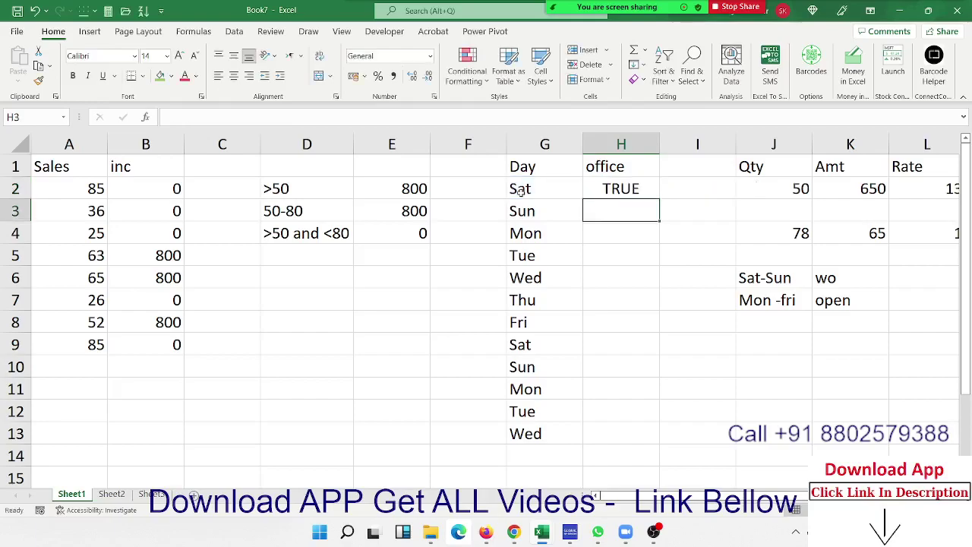
- Copy the weekend check down the office column to H13
key(Up)
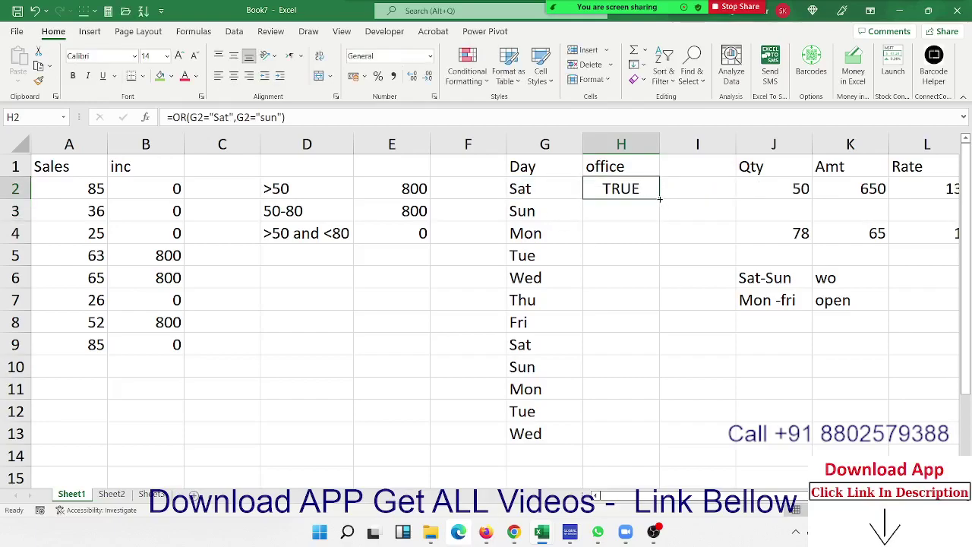
double_click(659, 199)
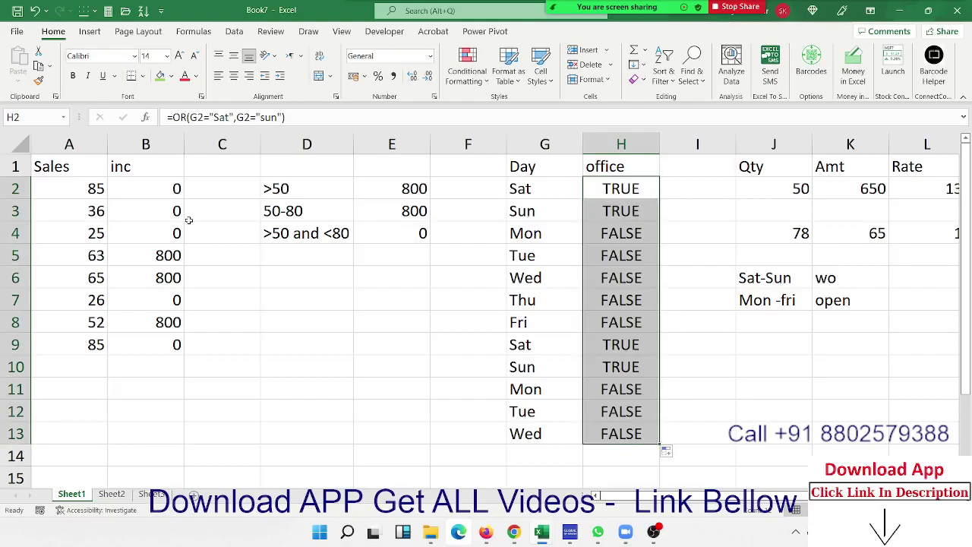
click(627, 252)
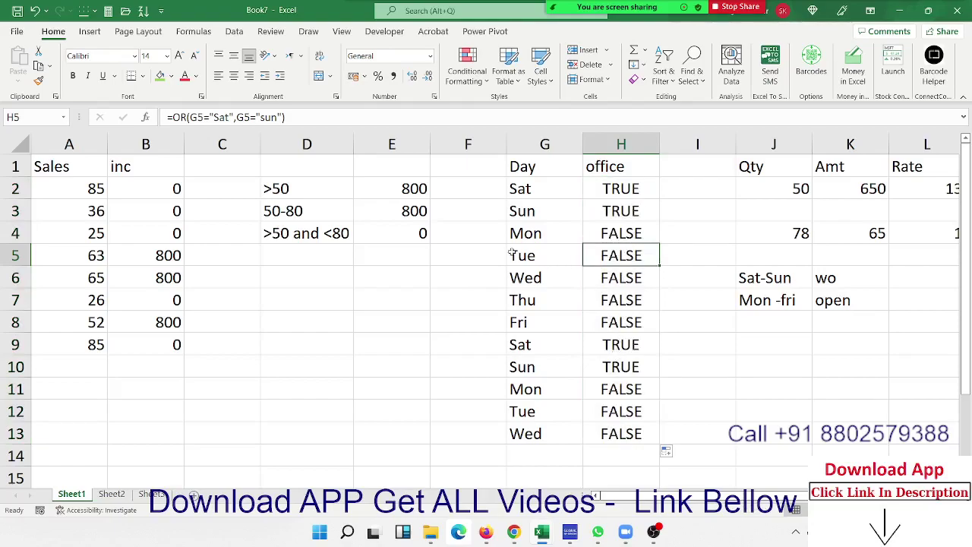
- Change H2 to =IF(OR(G2="Sat",G2="sun"),"Wo","Open") and fill it down to H13
click(616, 189)
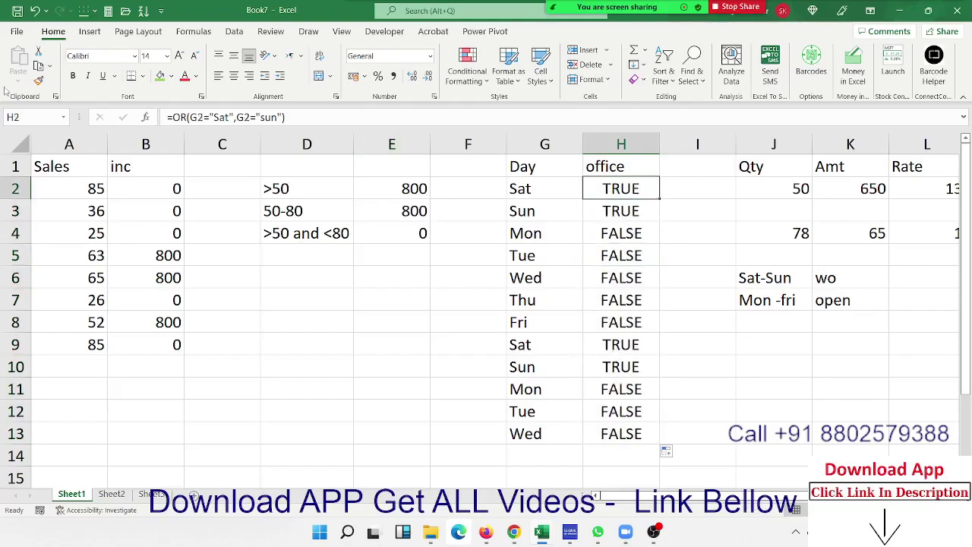
click(195, 118)
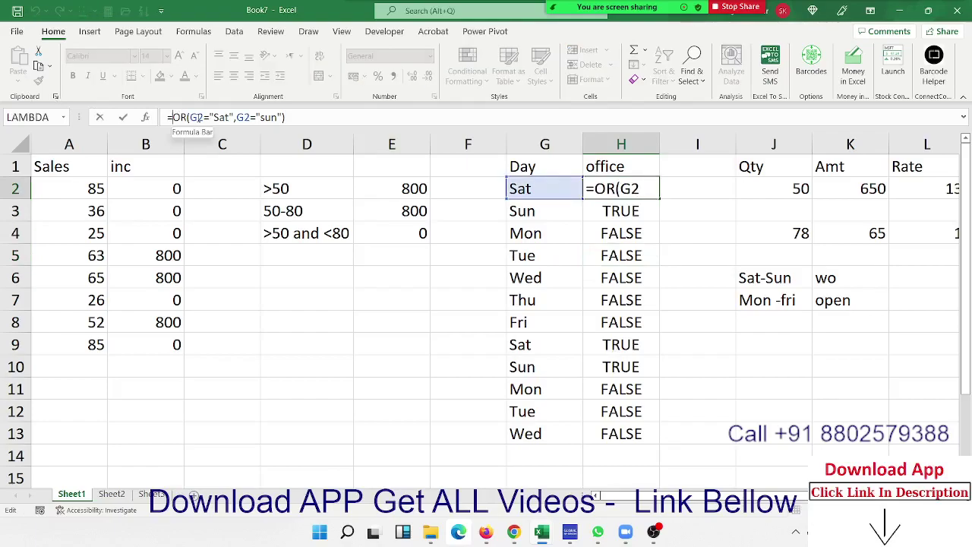
text(I)
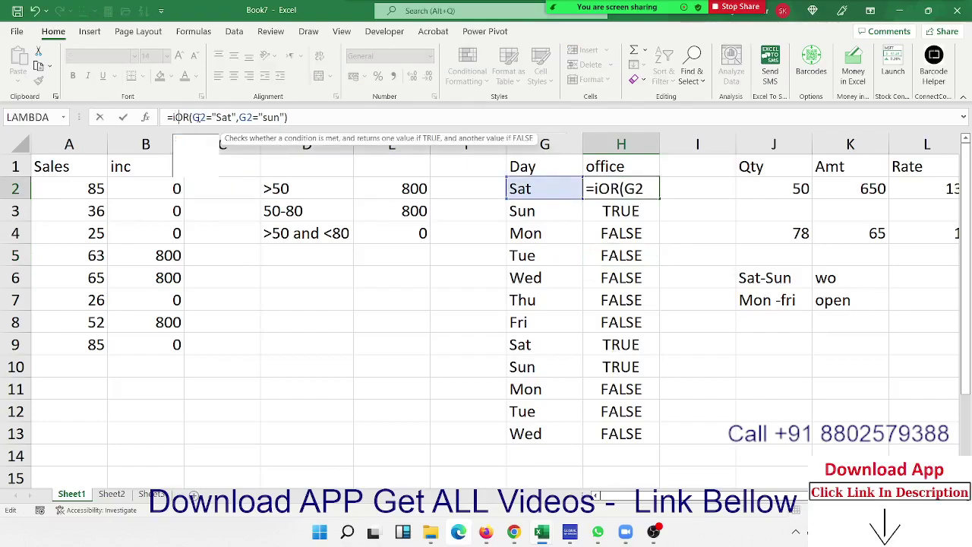
text(F()
click(351, 123)
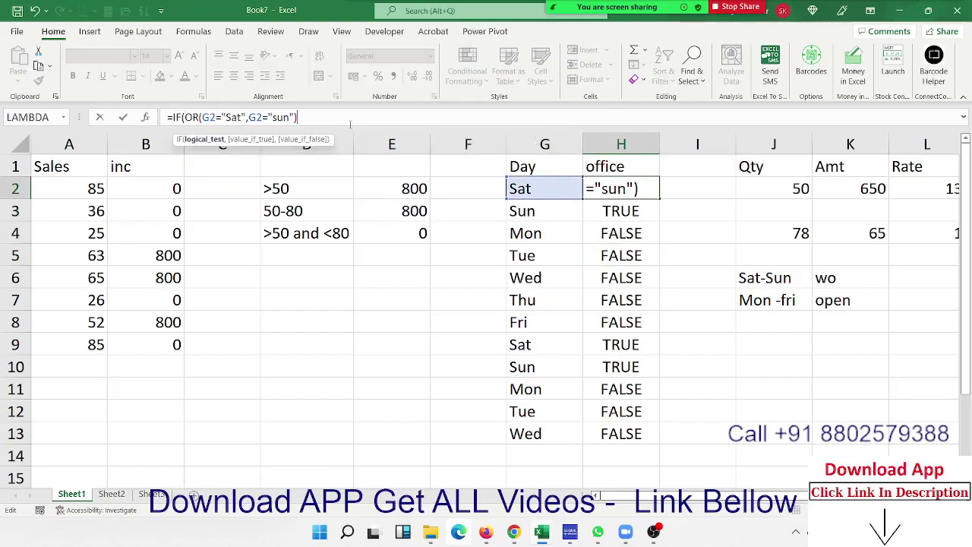
text(,)
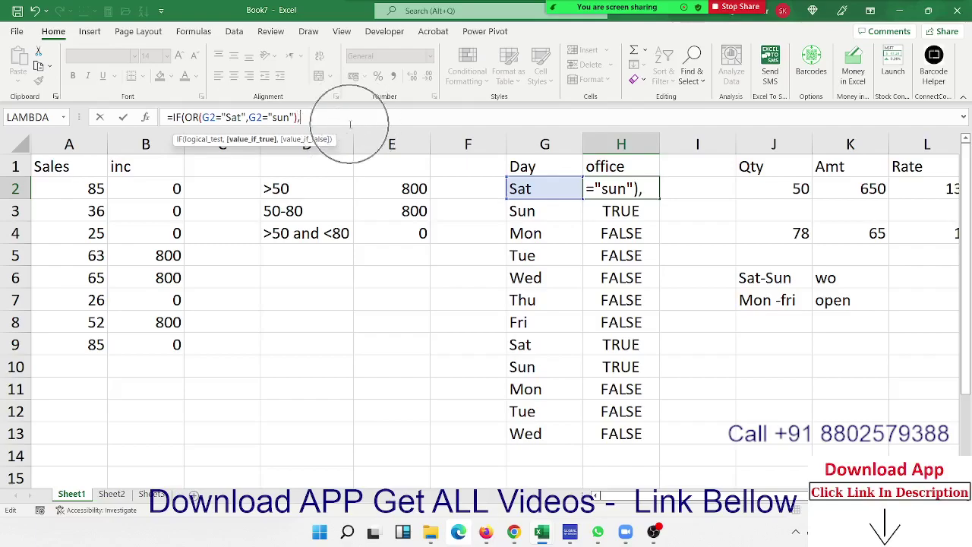
text(")
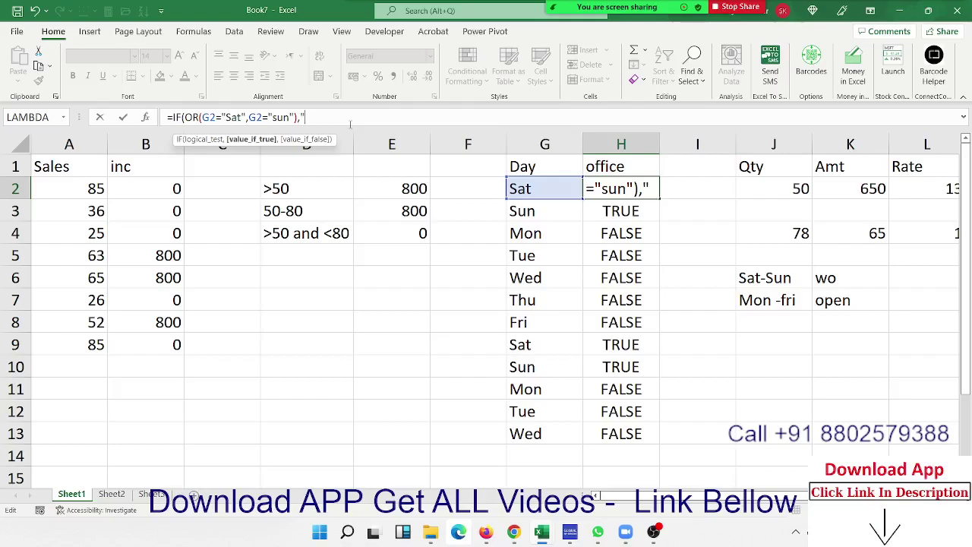
text(Wo)
text(",")
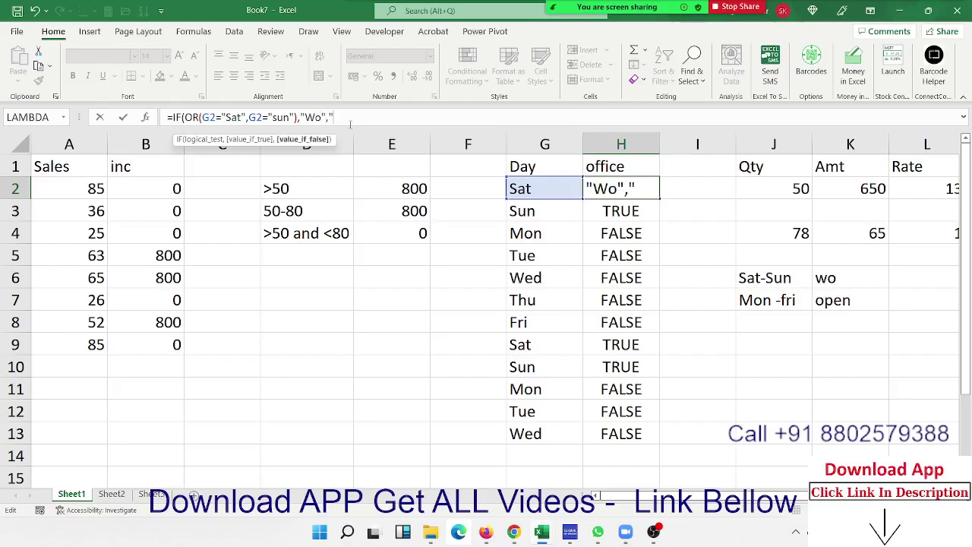
text(Op)
text(en")
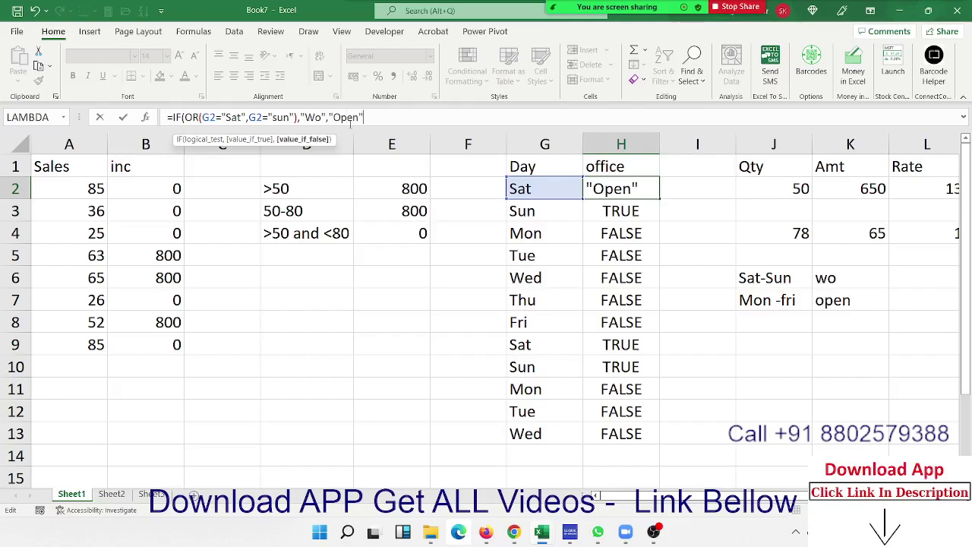
key(Return)
key(Return)
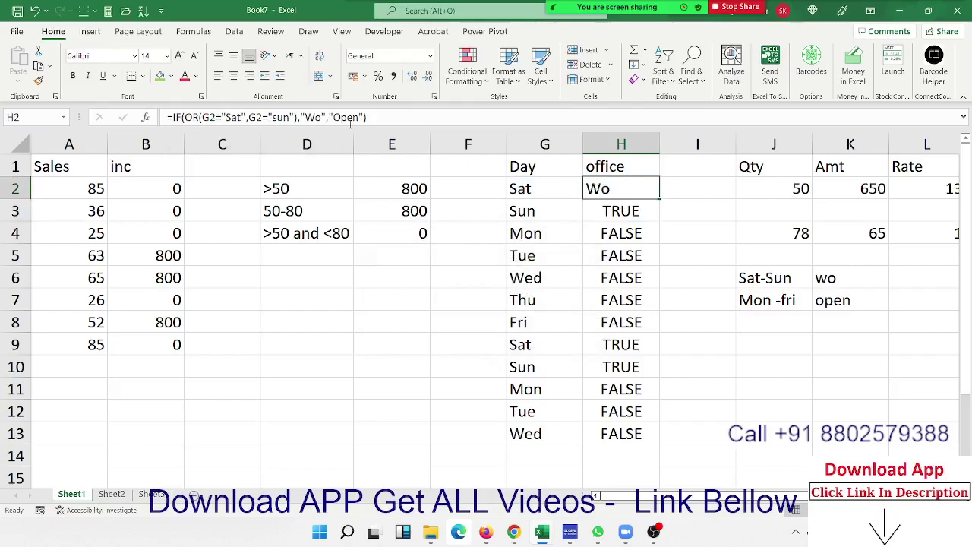
double_click(658, 198)
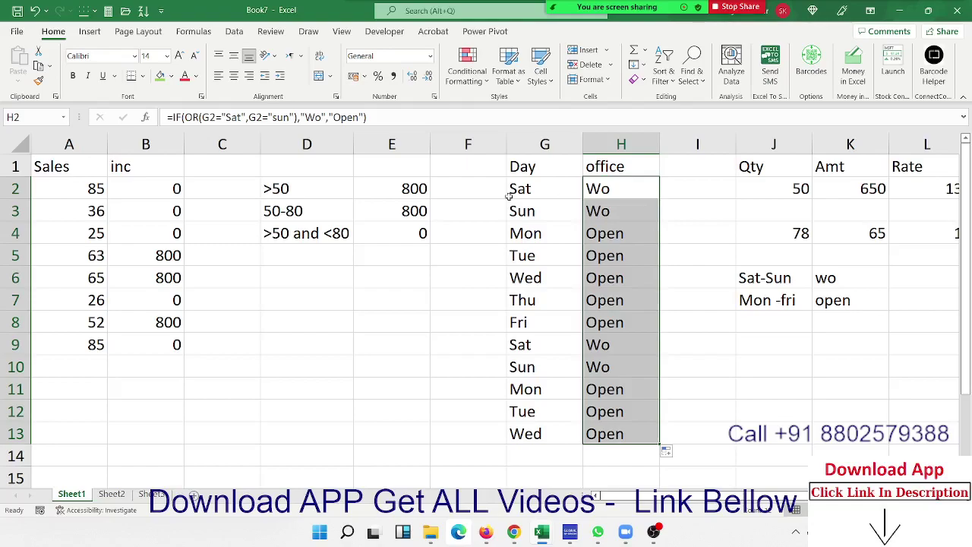
click(124, 378)
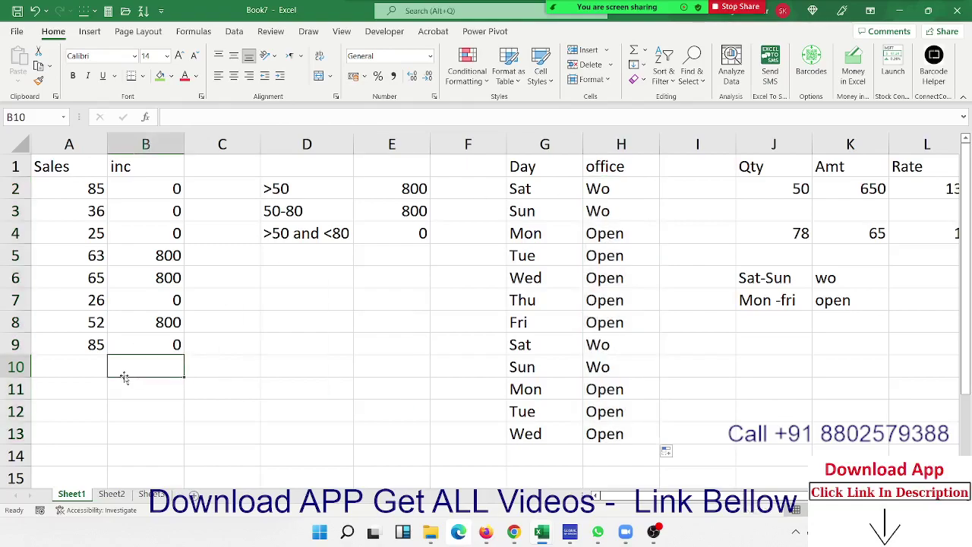
- Add a Name heading in A15 and fill a first student name down to row 23
key(Down)
key(Down)
key(Down)
key(Down)
key(Down)
key(Down)
key(Down)
key(Down)
key(Down)
key(Down)
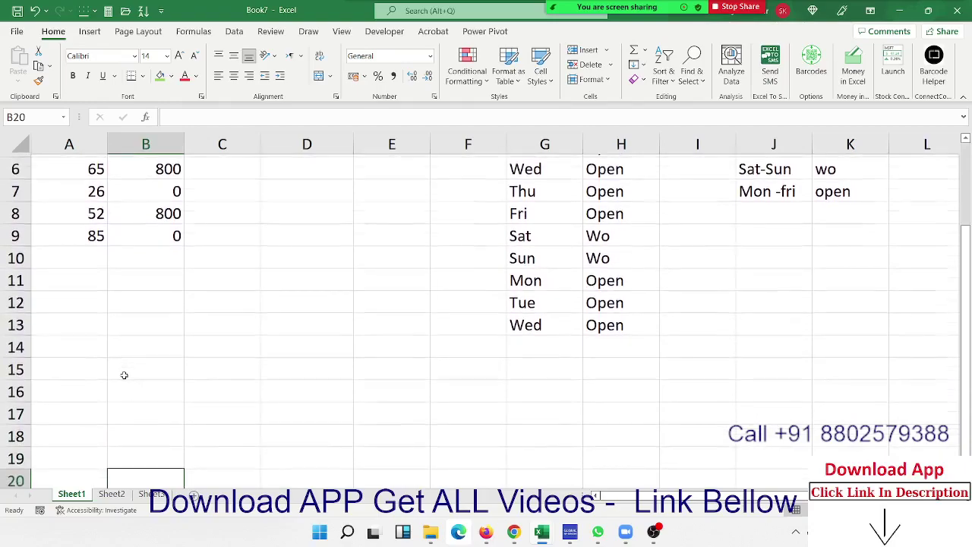
key(Down)
key(Down)
key(Down)
key(Down)
key(Down)
key(Left)
key(Up)
key(Up)
key(Up)
key(Up)
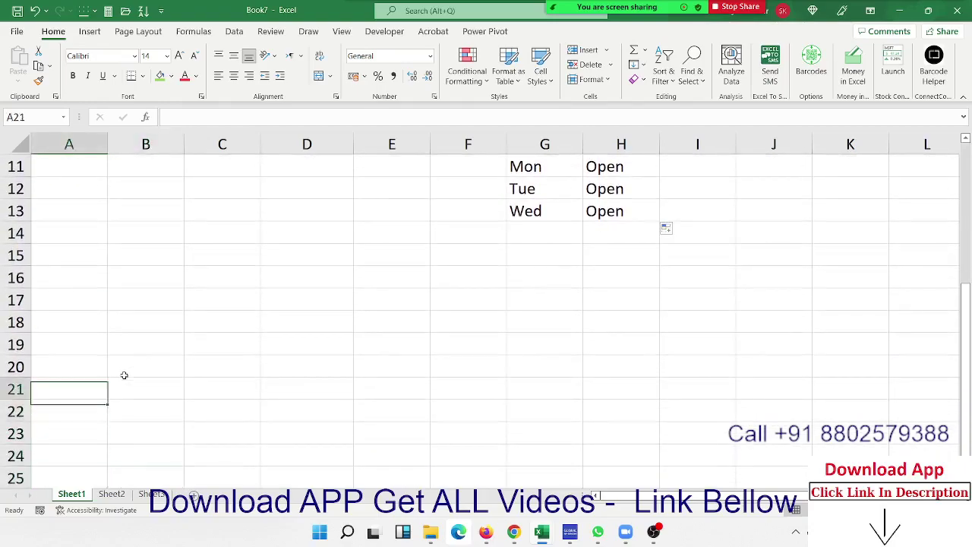
key(Up)
key(Up)
key(Up)
key(Up)
key(Up)
key(Up)
text(N)
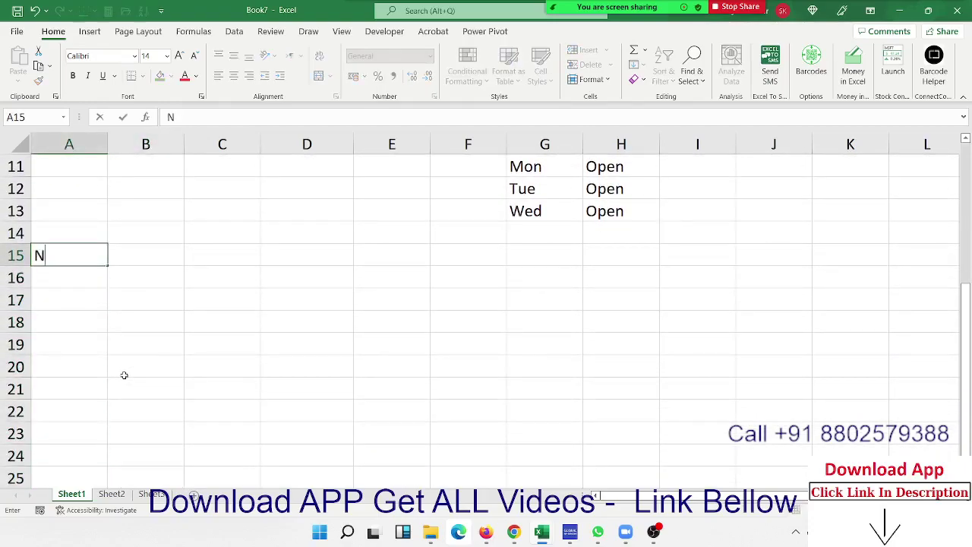
text(ame)
key(Return)
text(Puja)
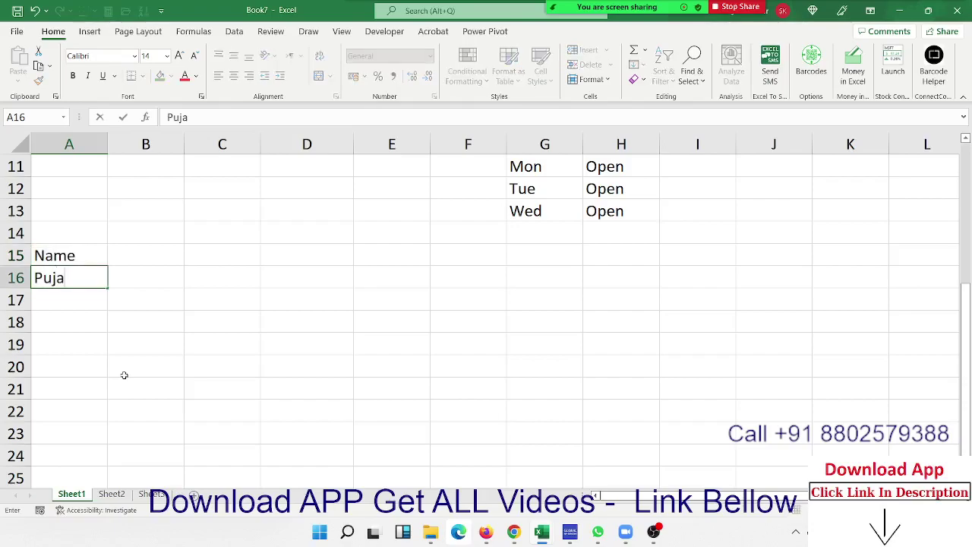
click(68, 307)
click(81, 278)
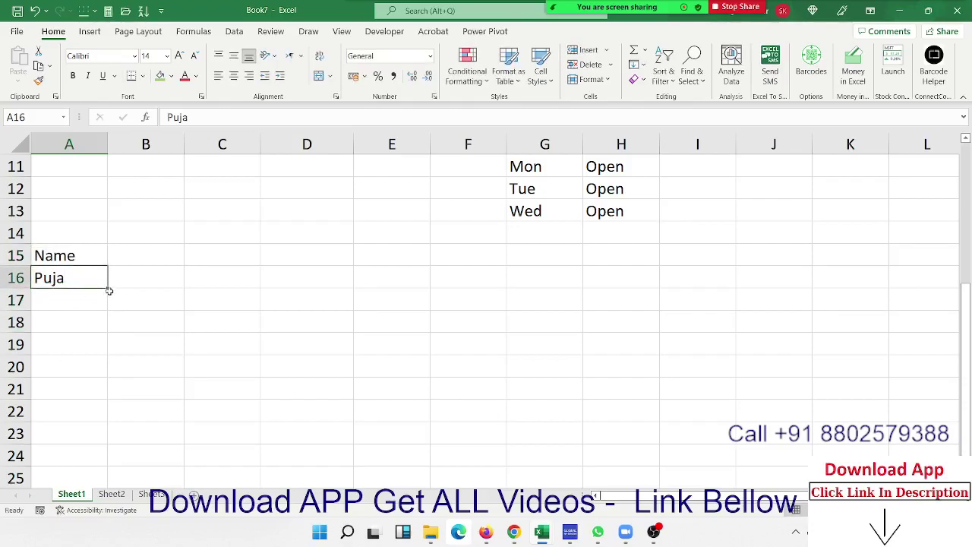
drag(109, 291, 110, 443)
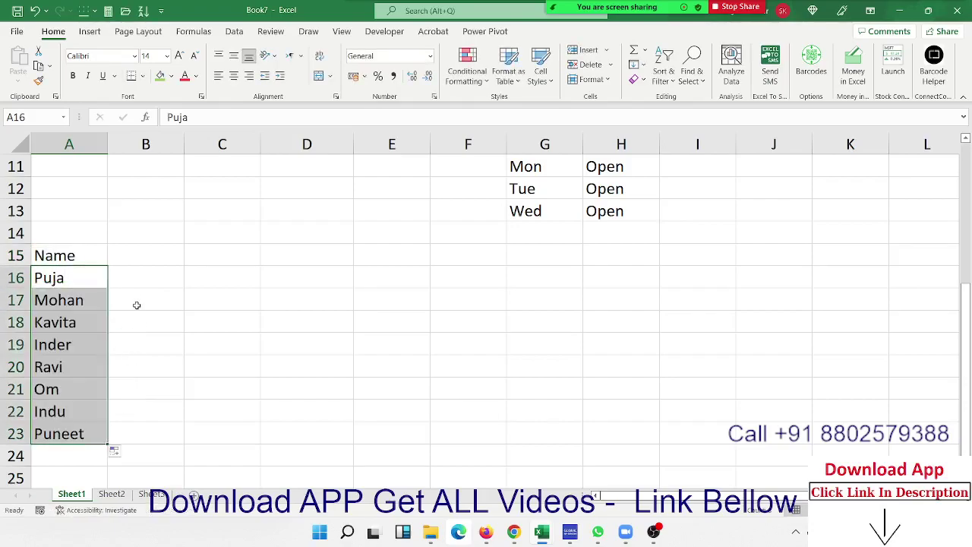
- Add S-1, S-2, S-3 headings in B15:D15 and start typing Result in E15
click(143, 268)
click(144, 260)
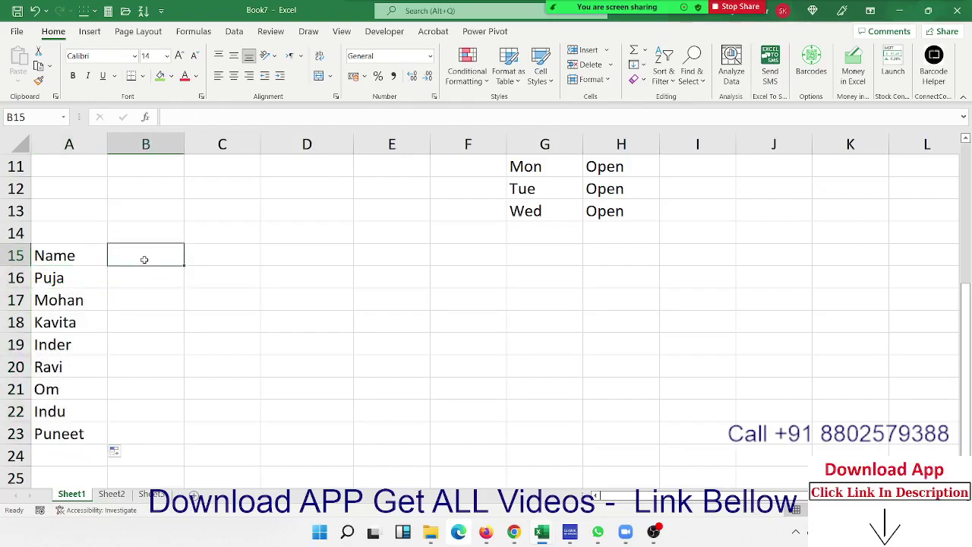
text(S-1)
key(Return)
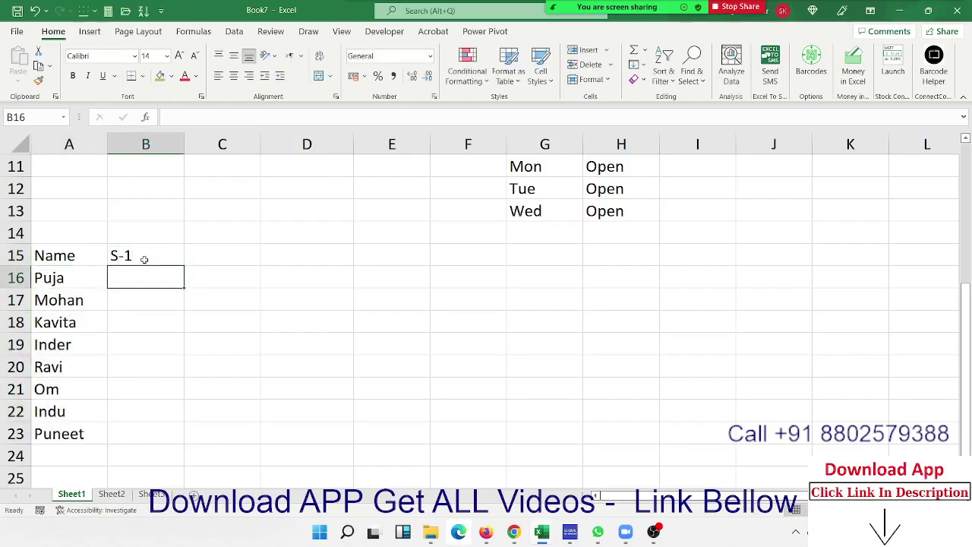
click(156, 261)
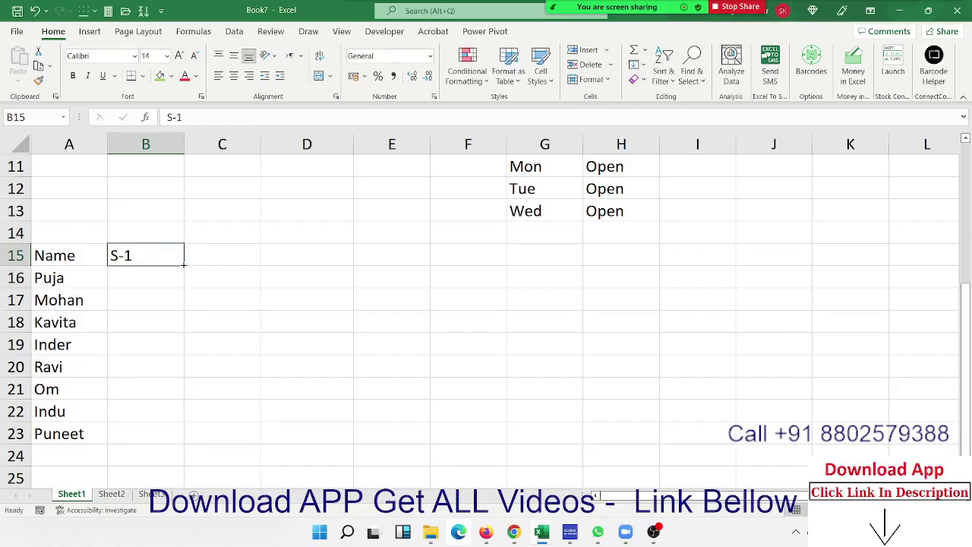
drag(185, 269, 346, 261)
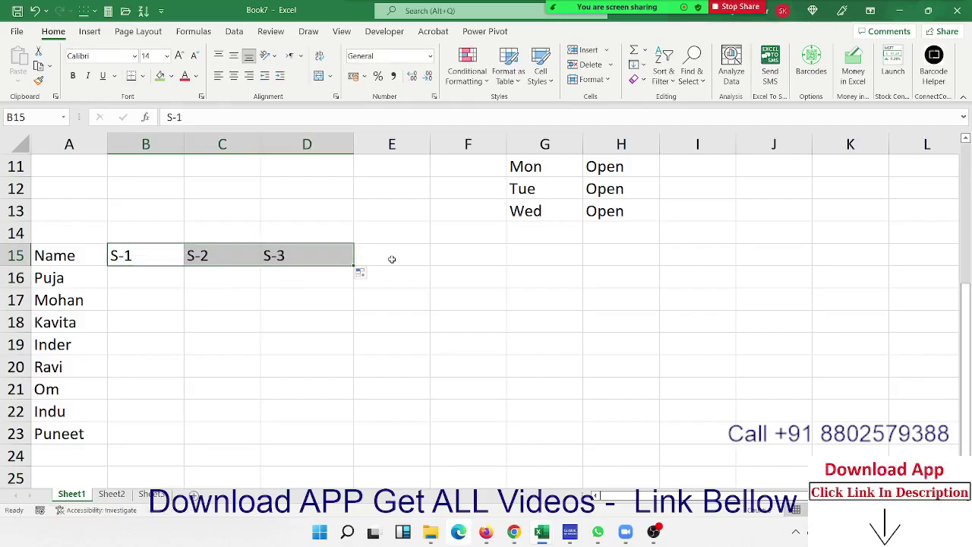
click(392, 259)
text(R)
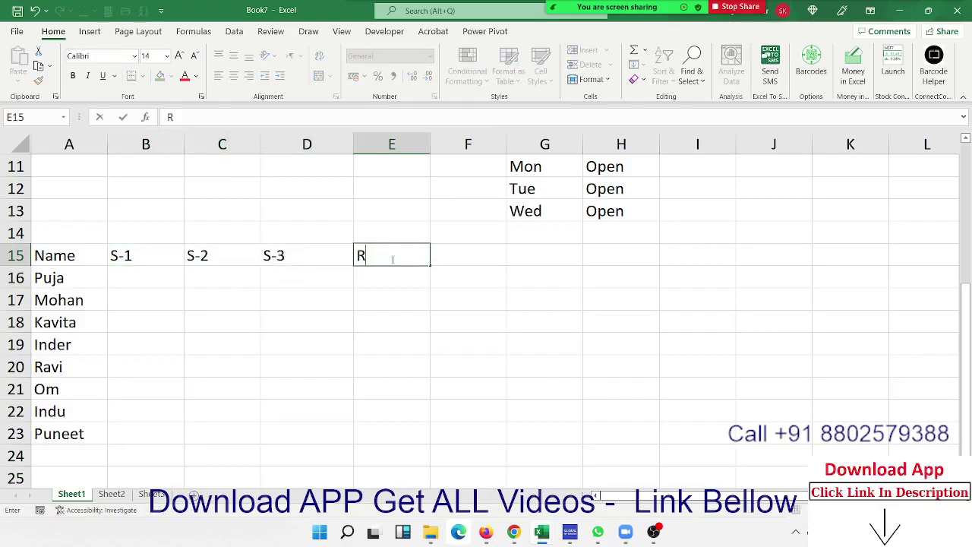
text(esul)
text(t)
- Confirm the Result heading and enter =RANDBETWEEN(10,90) in B16
key(Return)
key(Left)
key(Left)
key(Left)
text(=)
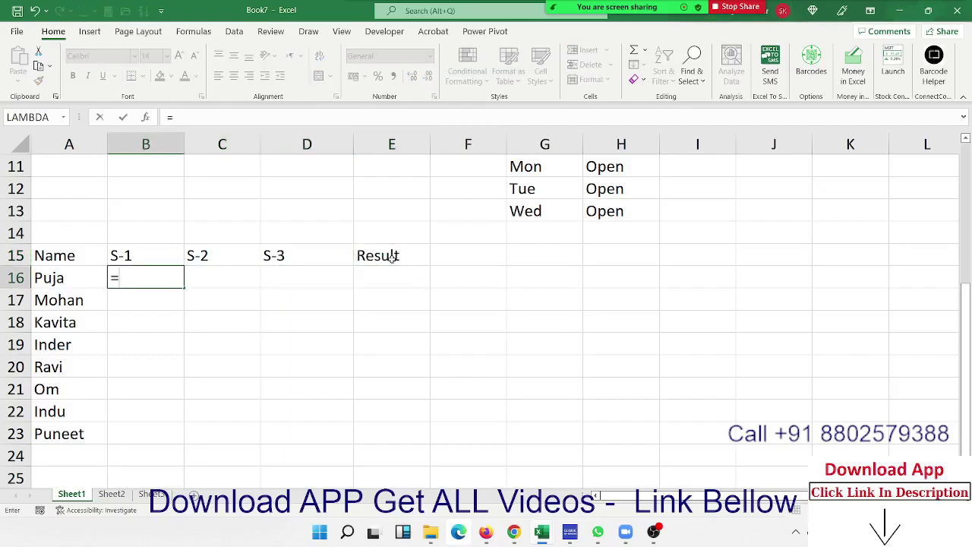
text(ra)
key(Down)
key(Down)
key(Down)
key(Tab)
text(10)
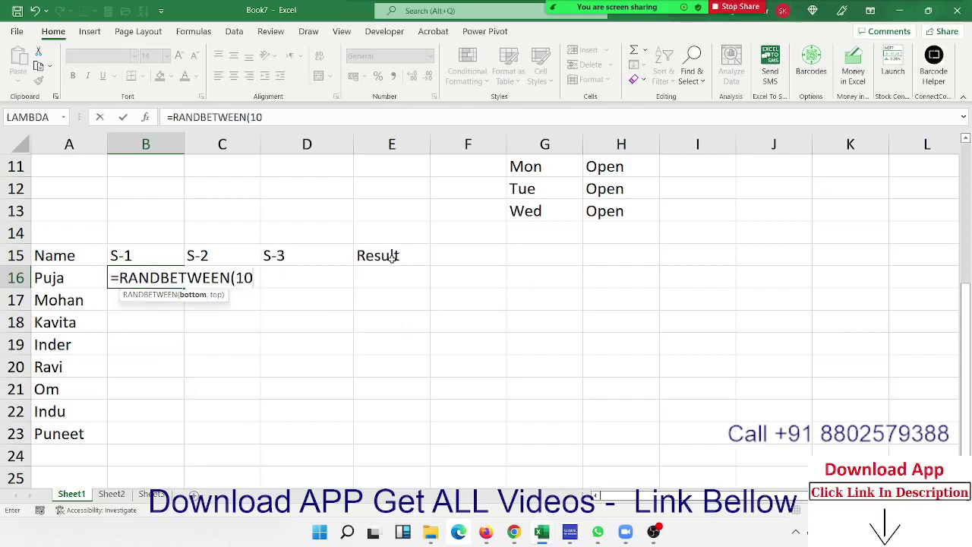
text(,9)
text(0)
key(Return)
text(1)
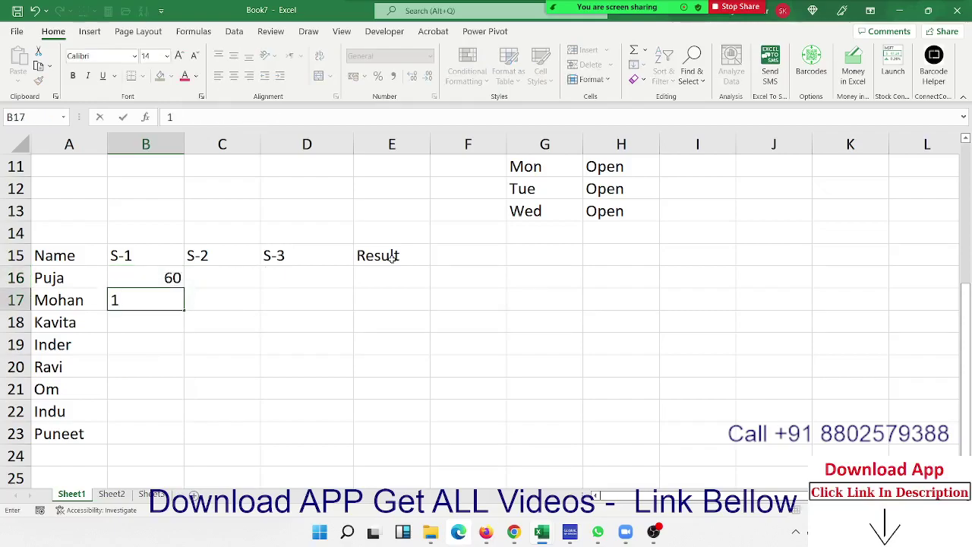
key(Escape)
key(Up)
- Fill the random formula across B16:D23 and paste the marks back as fixed values
key(shift+Right)
key(shift+Right)
key(shift+Down)
key(shift+Down)
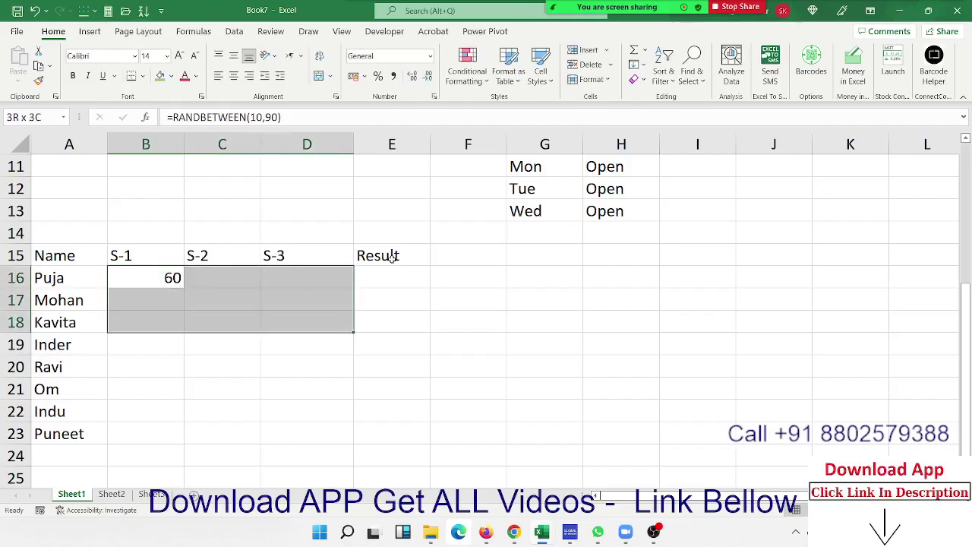
key(shift+Down)
key(shift+Down)
key(shift+Down)
key(shift+Down)
key(shift+Down)
key(ctrl+r)
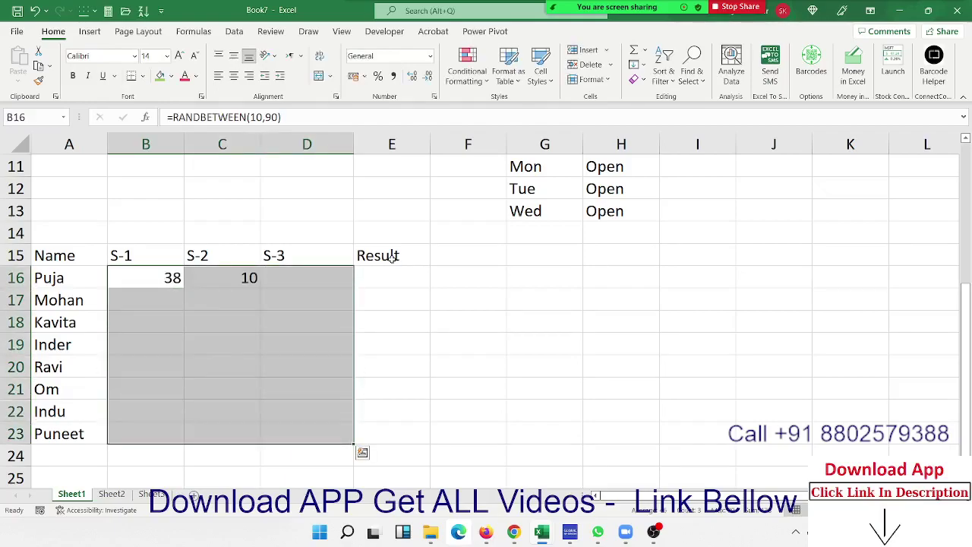
key(ctrl+d)
key(ctrl+c)
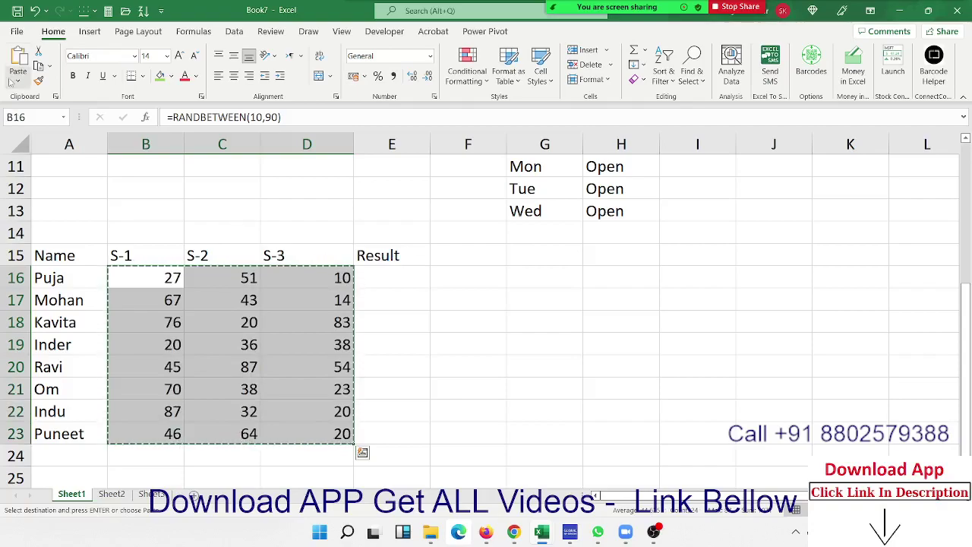
click(18, 76)
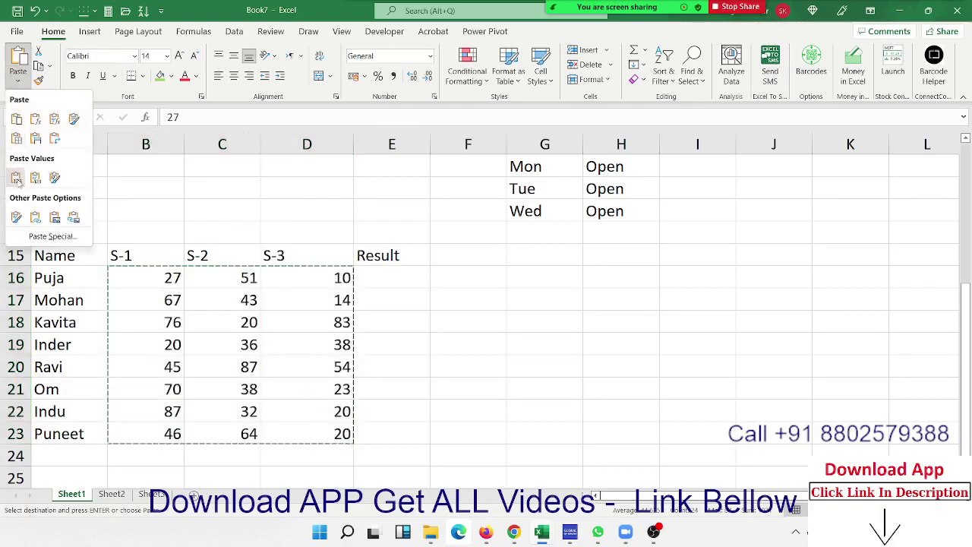
click(16, 177)
- Begin an IF formula in E16 for the first student, then abandon it
click(392, 280)
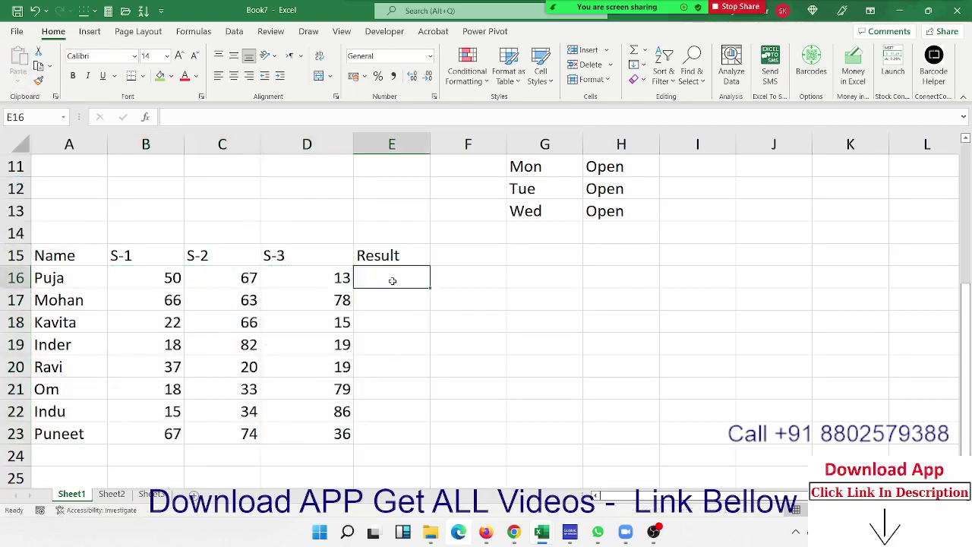
text(=if)
key(Tab)
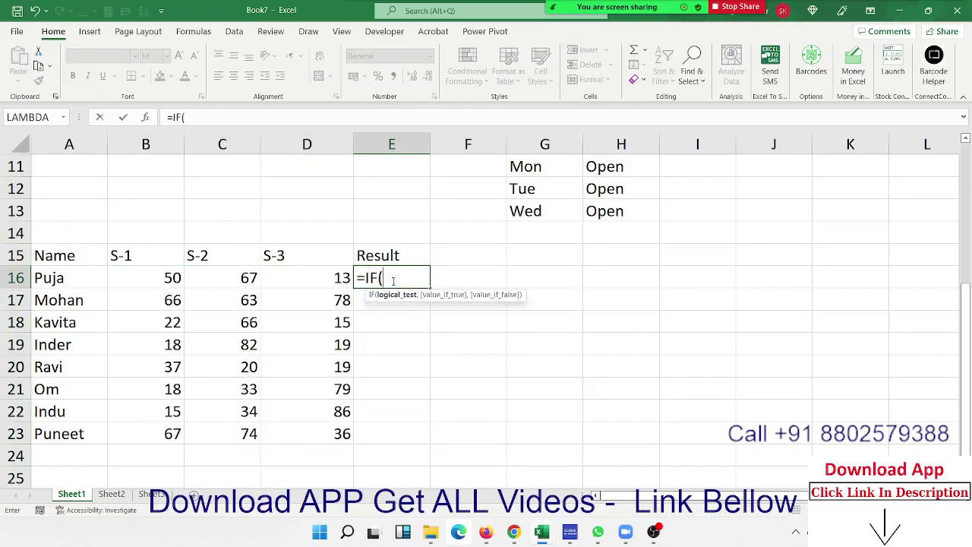
key(Left)
key(Left)
key(Left)
key(Escape)
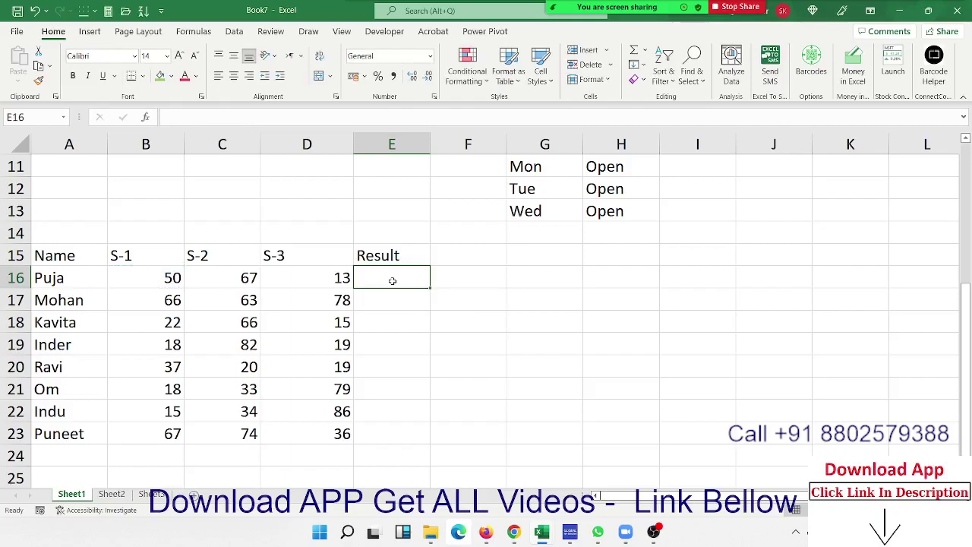
- Build =AND(B16>=30,C16>=30,D16>=30) in E16 from the three mark cells
text(=and)
key(Tab)
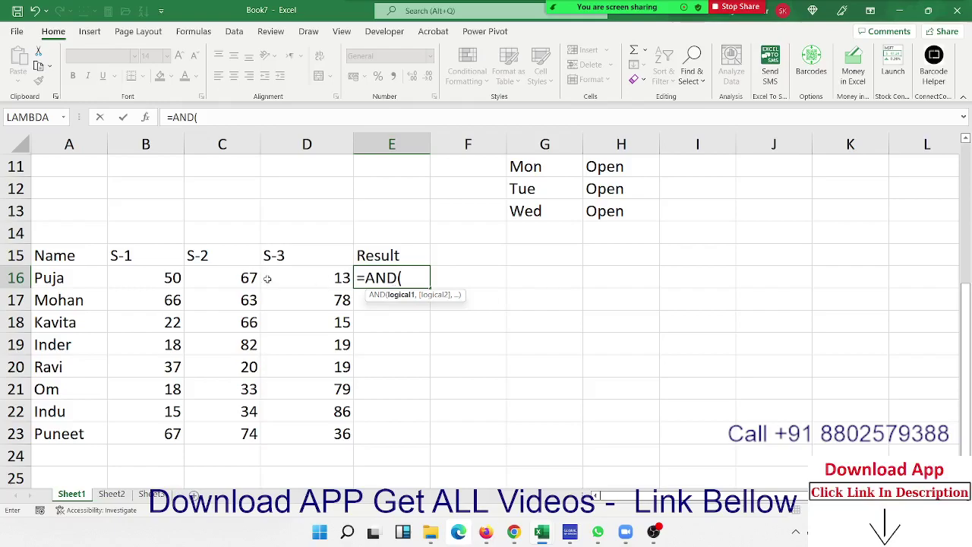
click(157, 275)
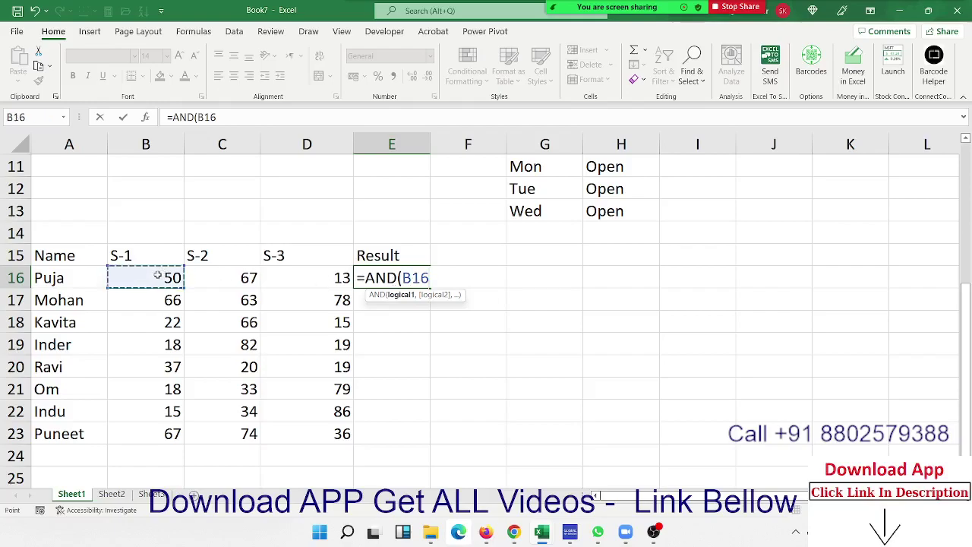
text(>=)
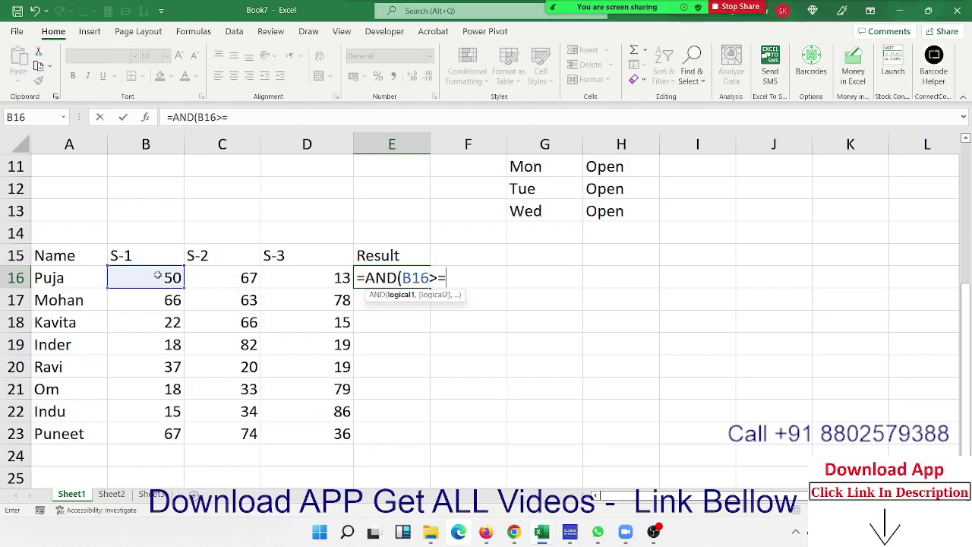
text(30,)
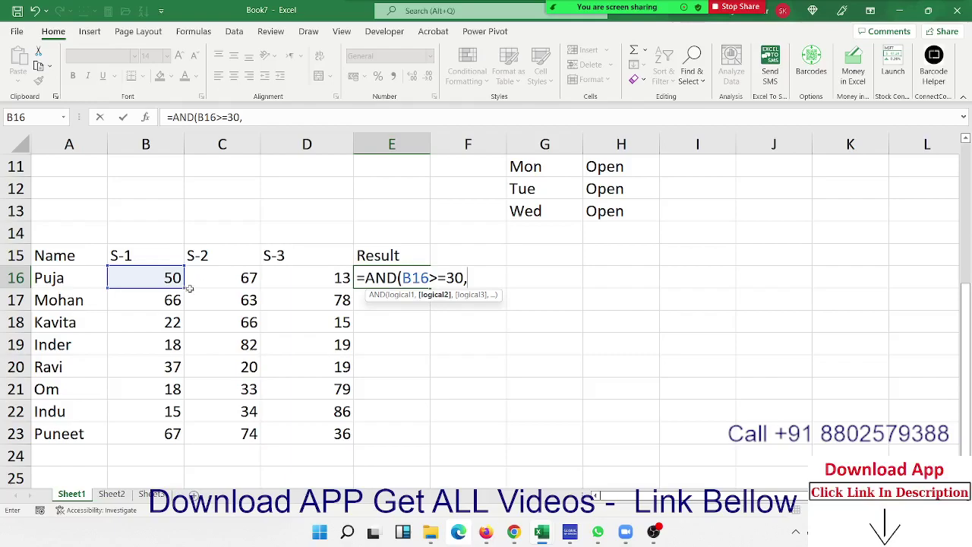
click(221, 275)
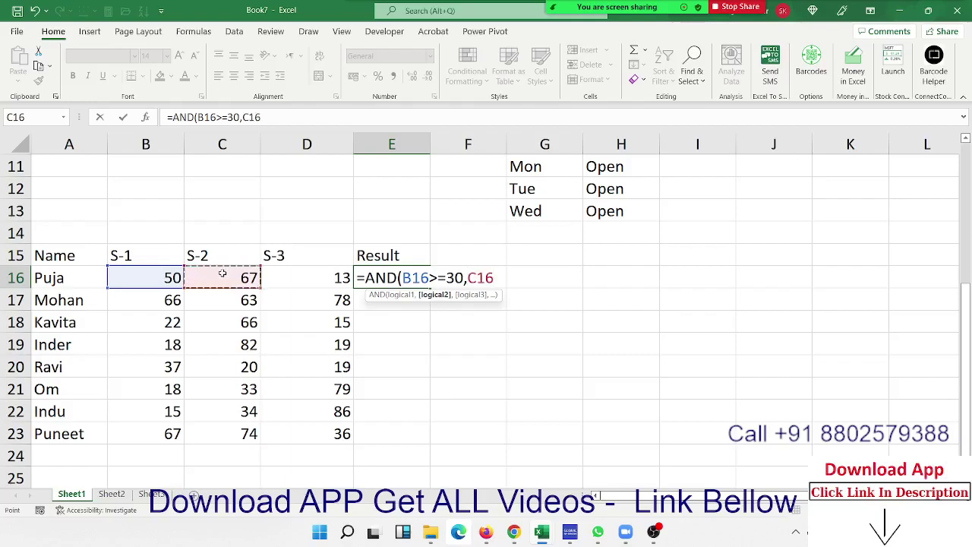
text(>)
text(=3)
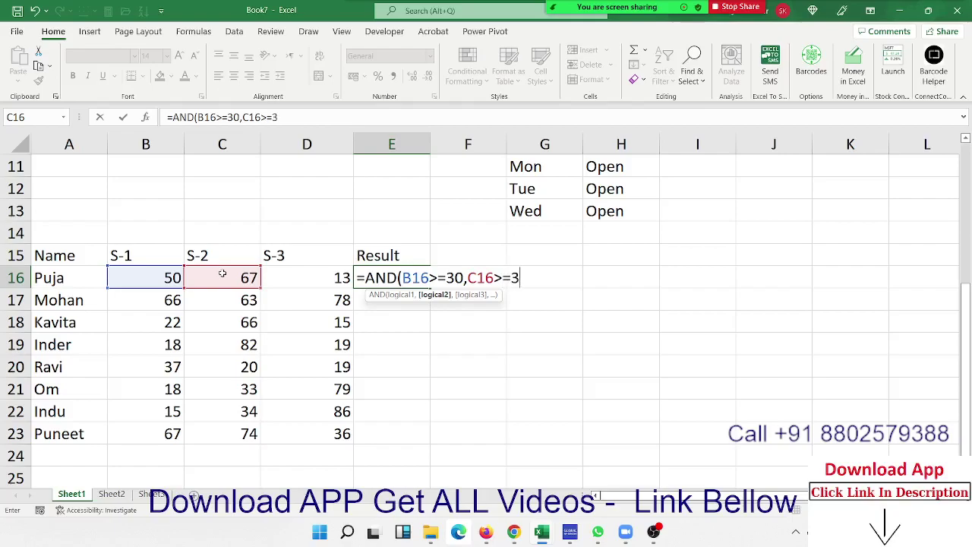
text(0,)
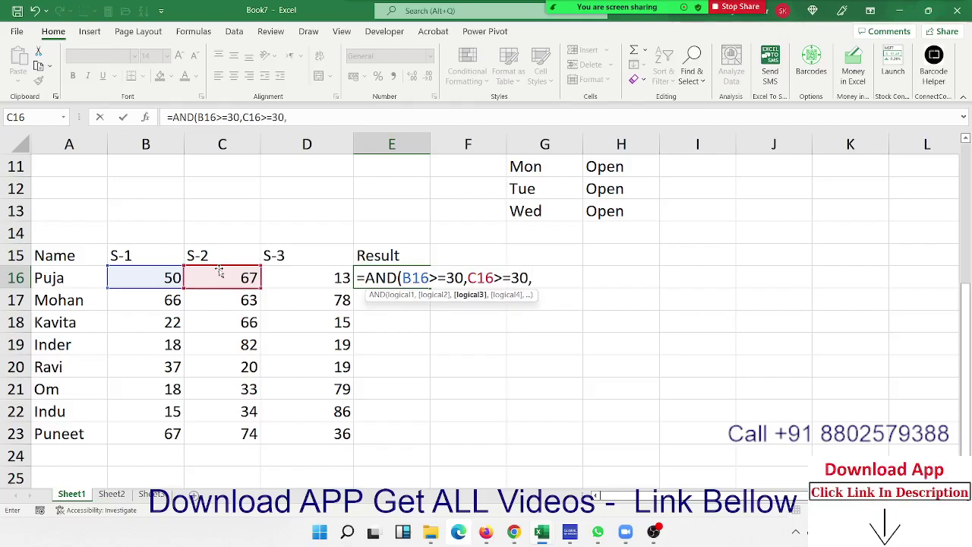
click(273, 271)
text(>)
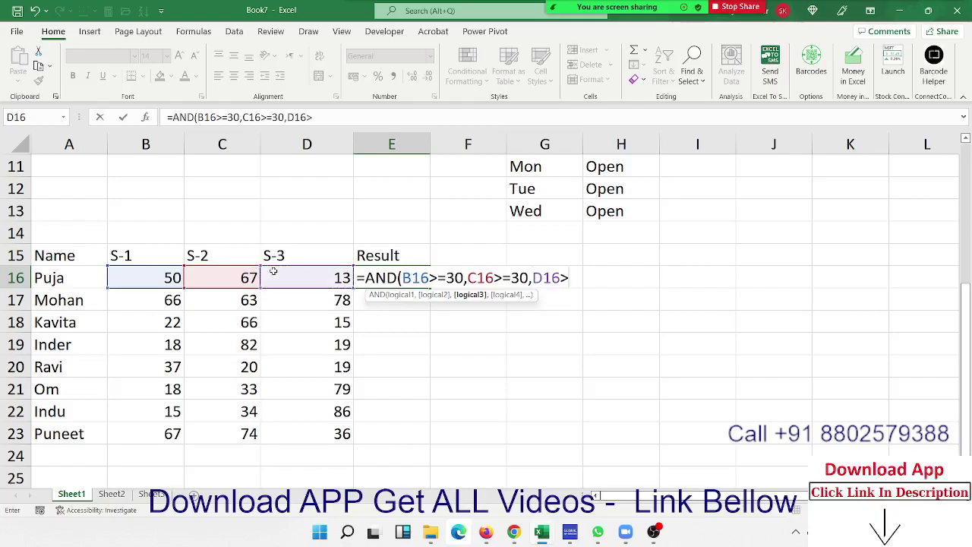
text(=30)
text())
- Commit the AND formula and fill it down from E16 to E23, checking the copies
key(Return)
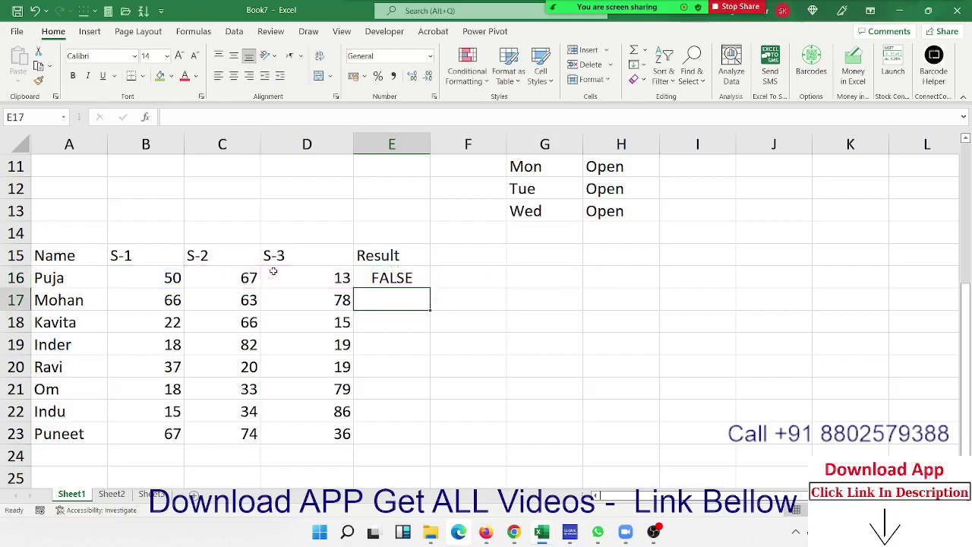
key(Up)
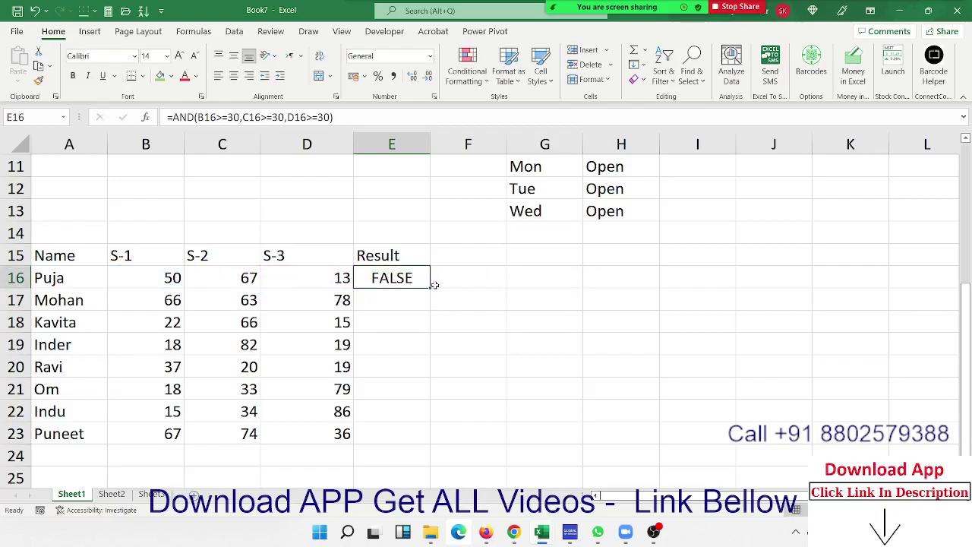
double_click(431, 288)
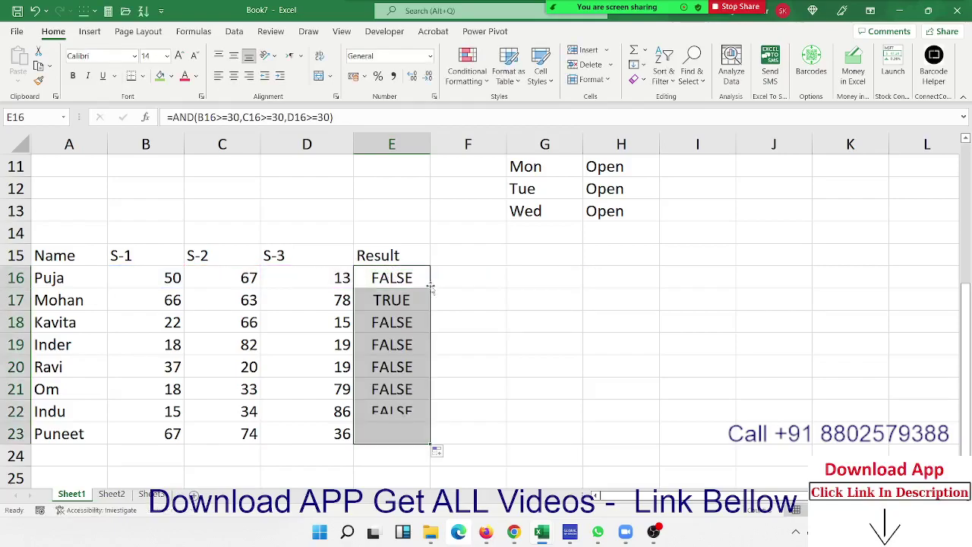
click(396, 300)
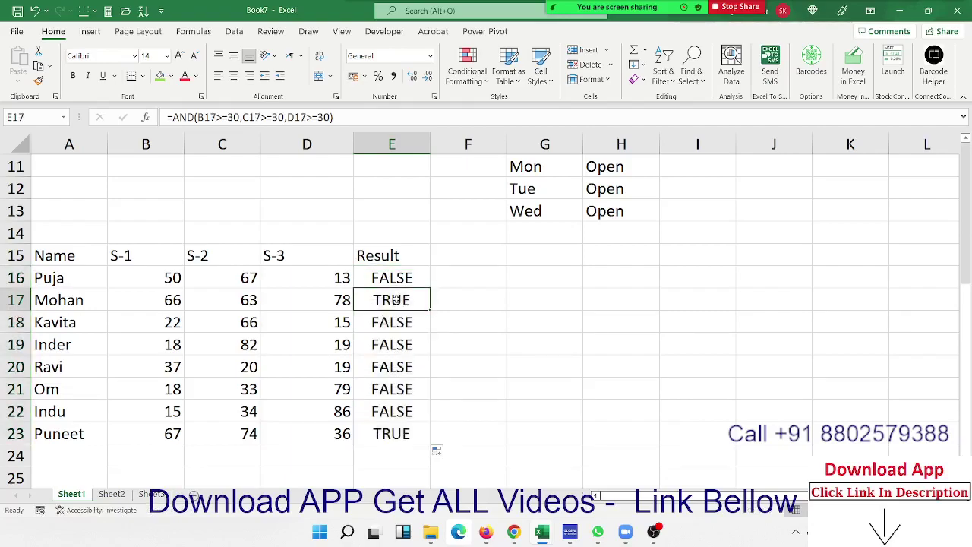
click(397, 435)
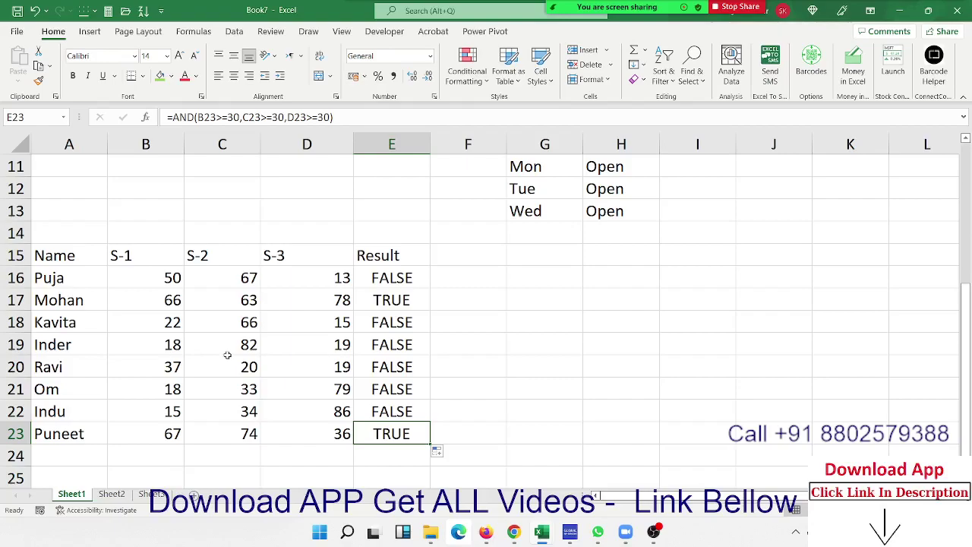
- Change the fourth student's S-1 mark in B19 to 81
click(163, 337)
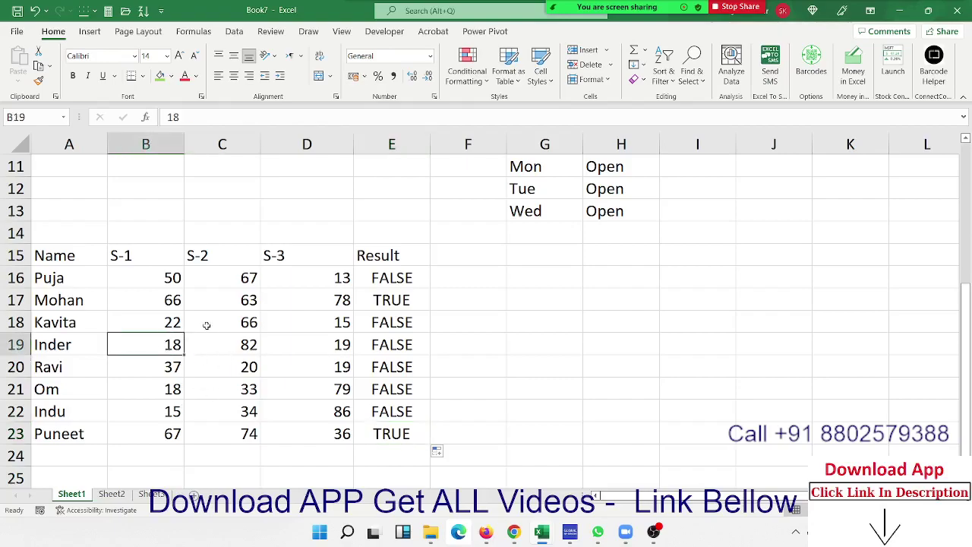
text(81)
key(Tab)
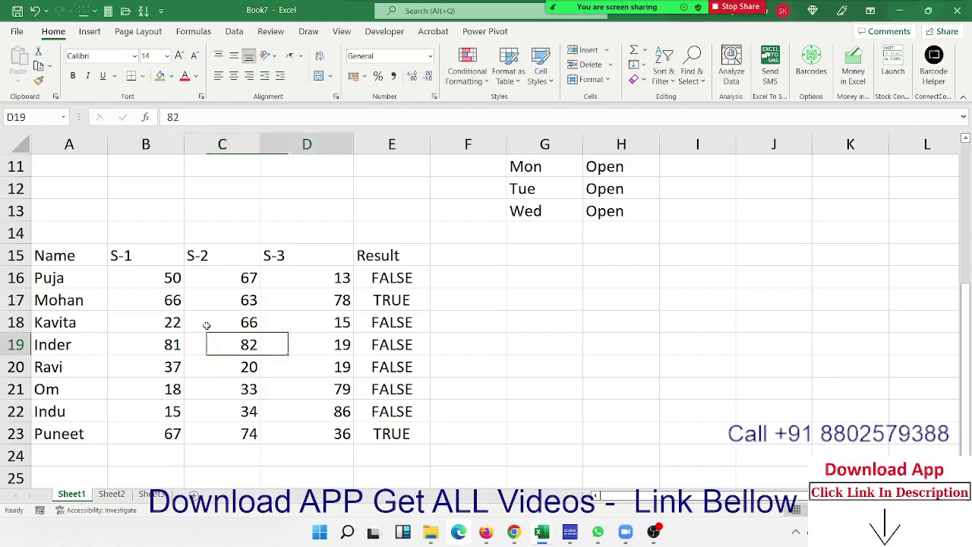
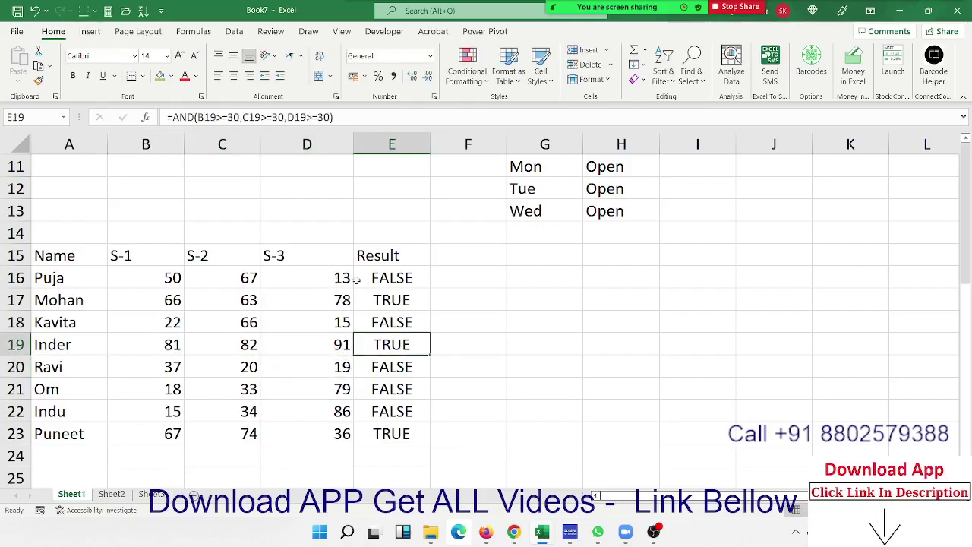
- Wrap E16's AND test in IF returning "Pass"/"Fail" and fill it down to E23
click(389, 278)
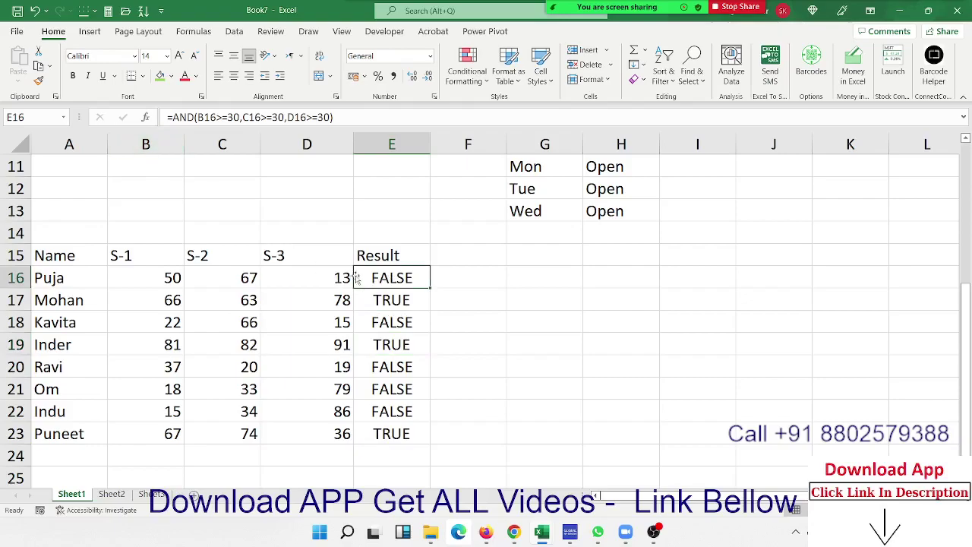
double_click(366, 275)
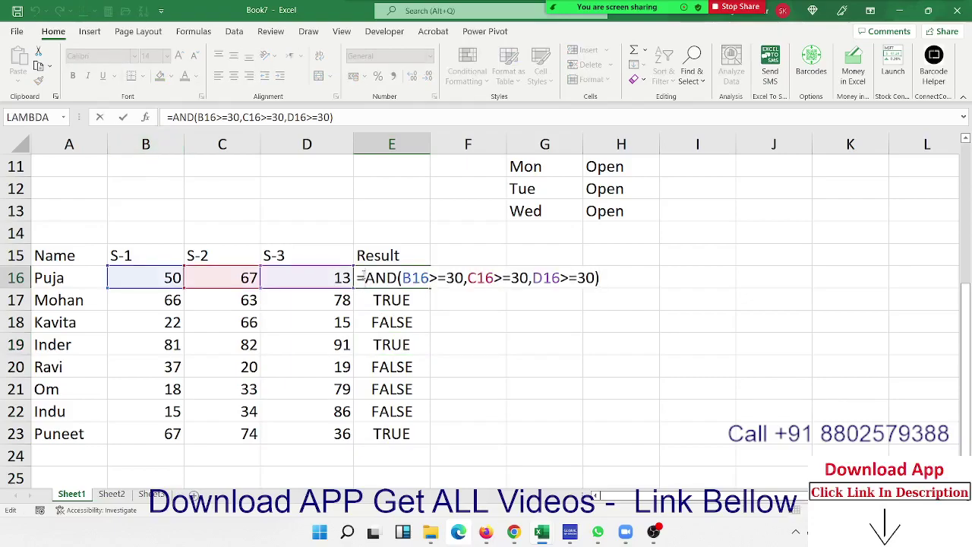
text(IF()
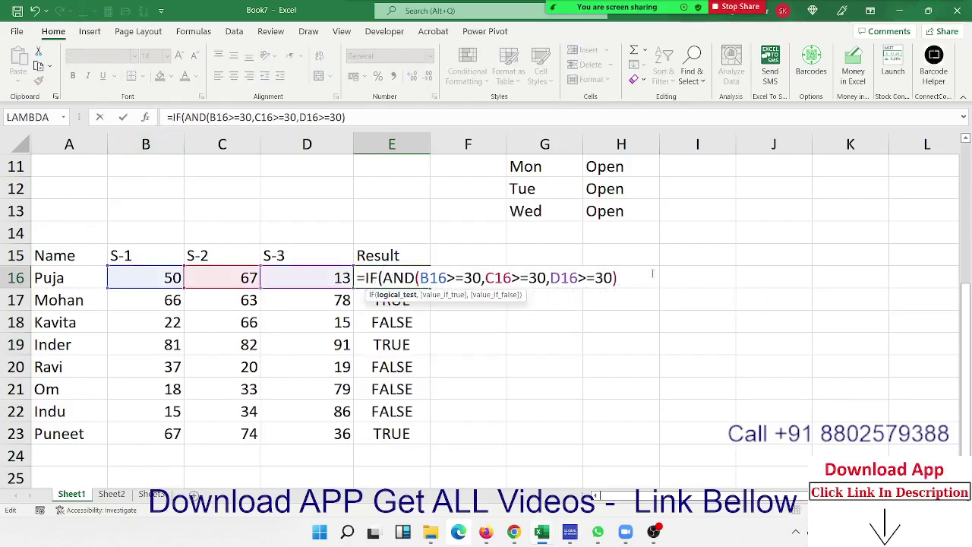
click(642, 275)
text(,")
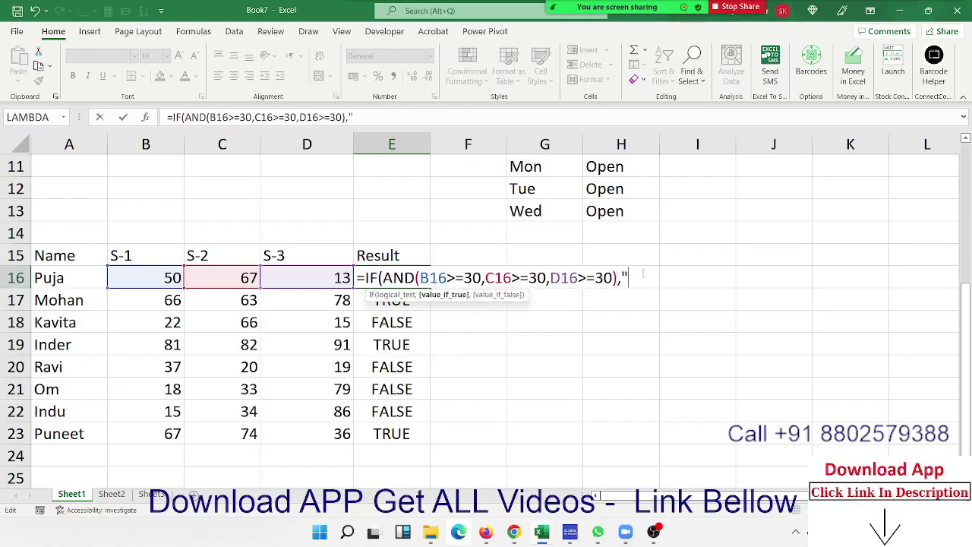
text(Pass)
text(","F)
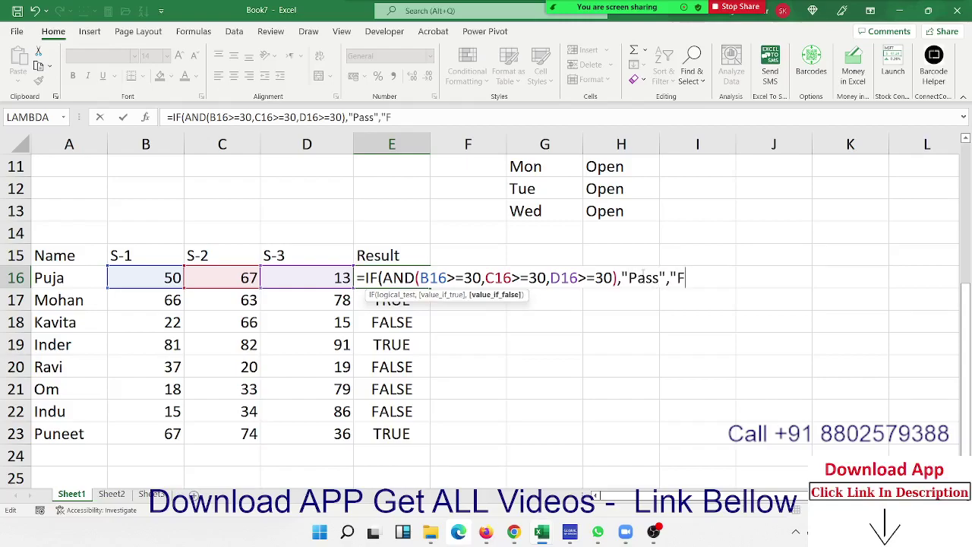
text(ail")
text())
key(Return)
key(Up)
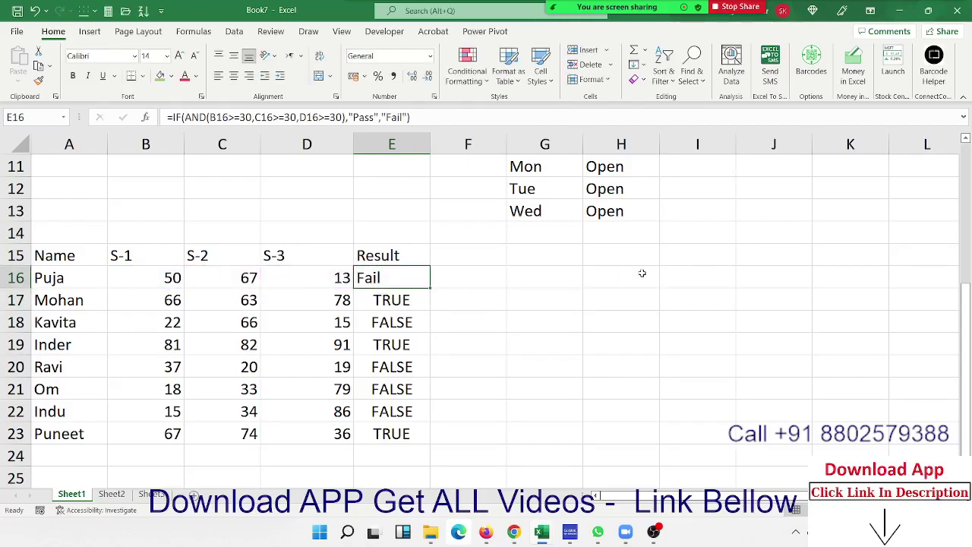
double_click(427, 287)
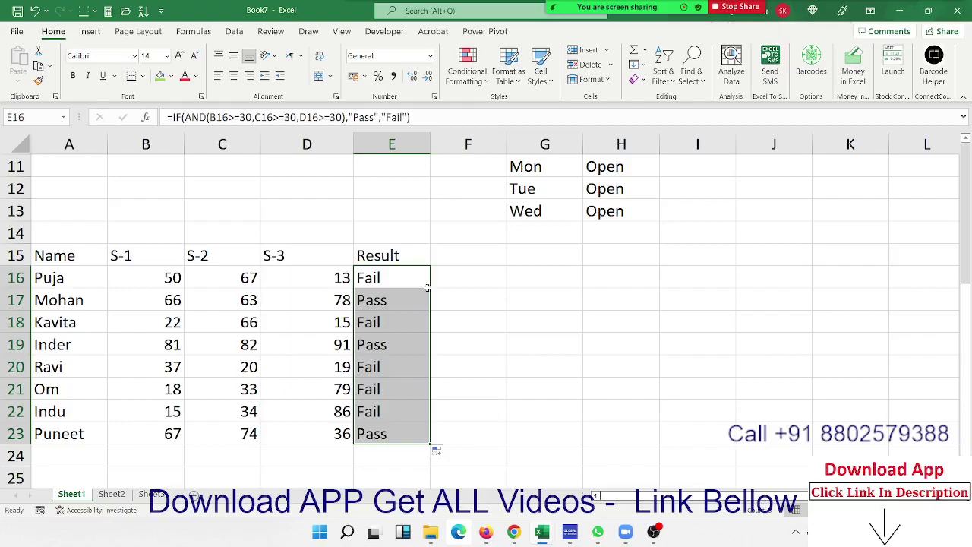
- Enter the headings PAN in F15 and D L in G15
key(Right)
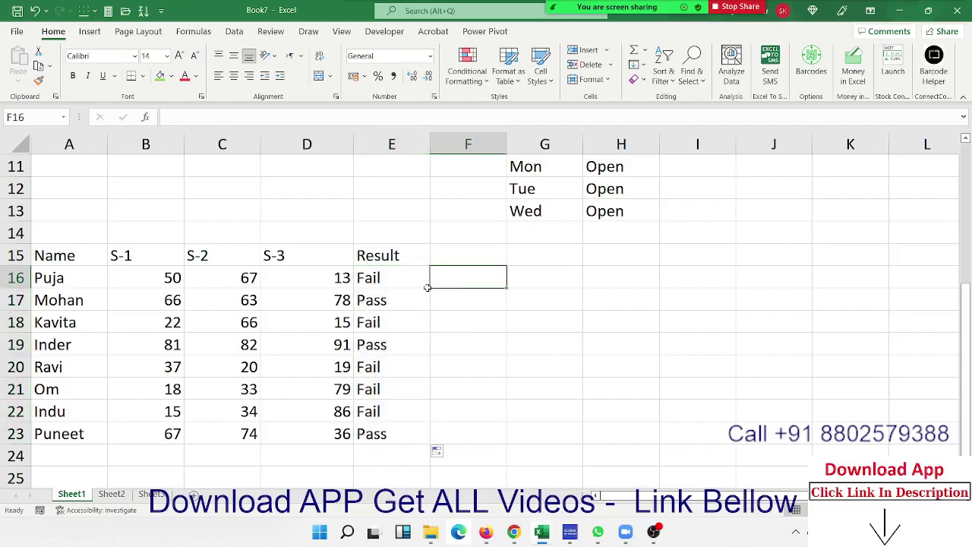
key(Right)
key(Right)
key(Up)
key(Left)
key(Left)
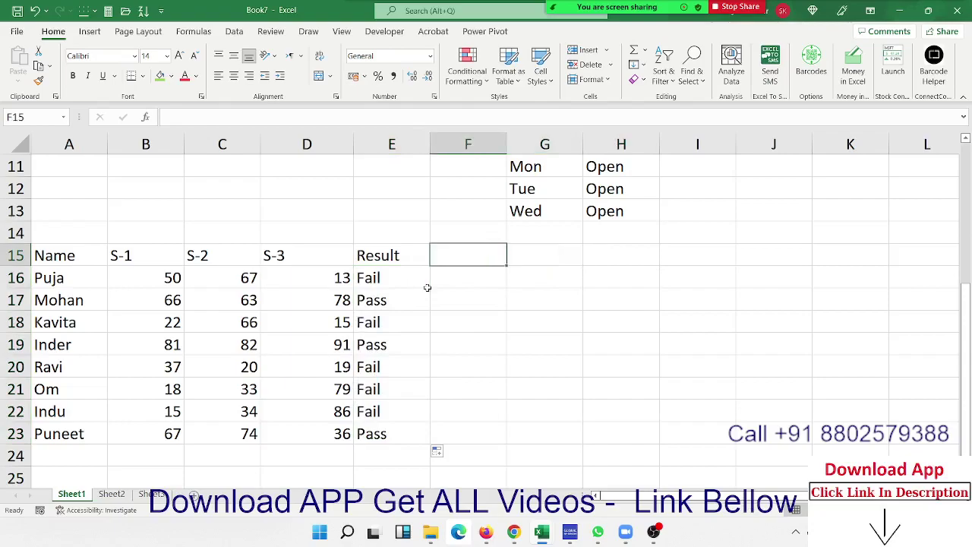
key(Up)
key(Down)
key(Right)
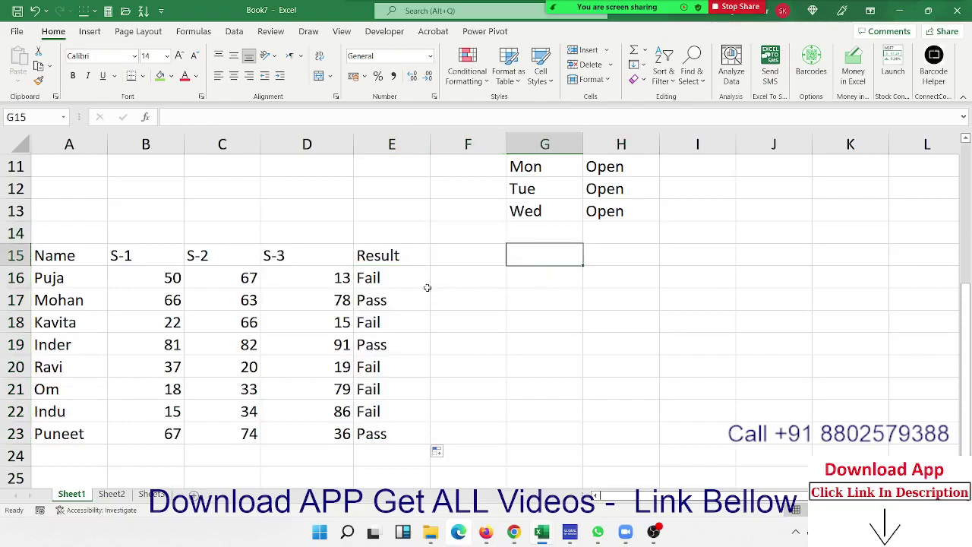
key(Left)
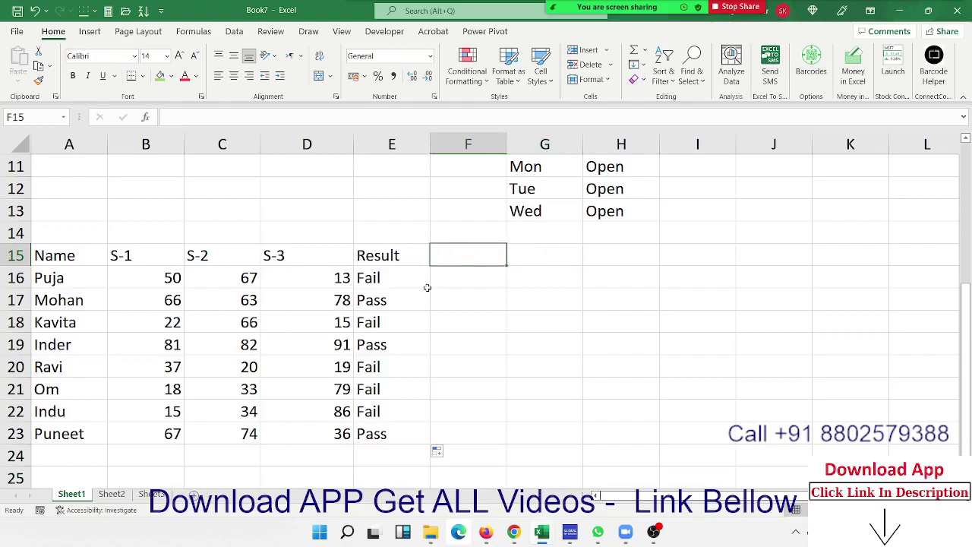
text(PAN)
key(Tab)
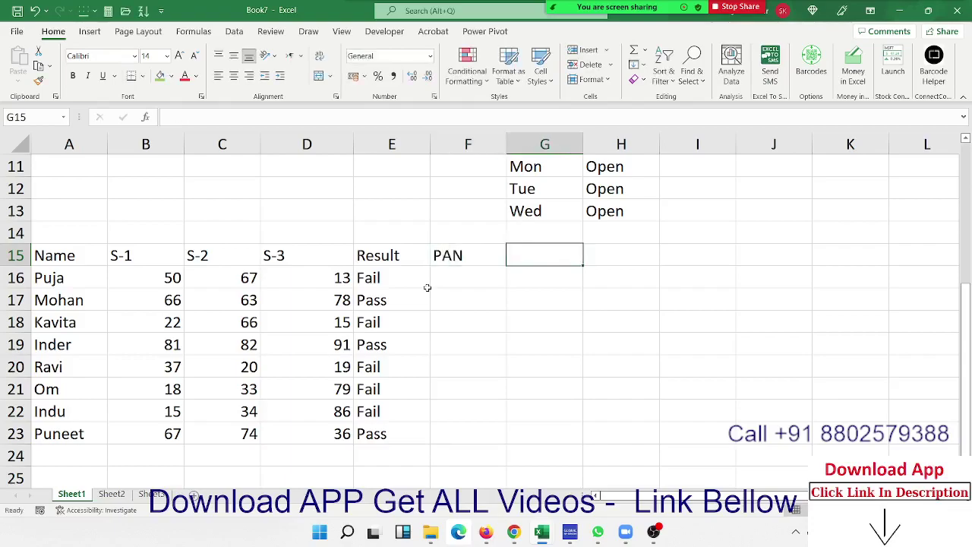
text(New Delhi)
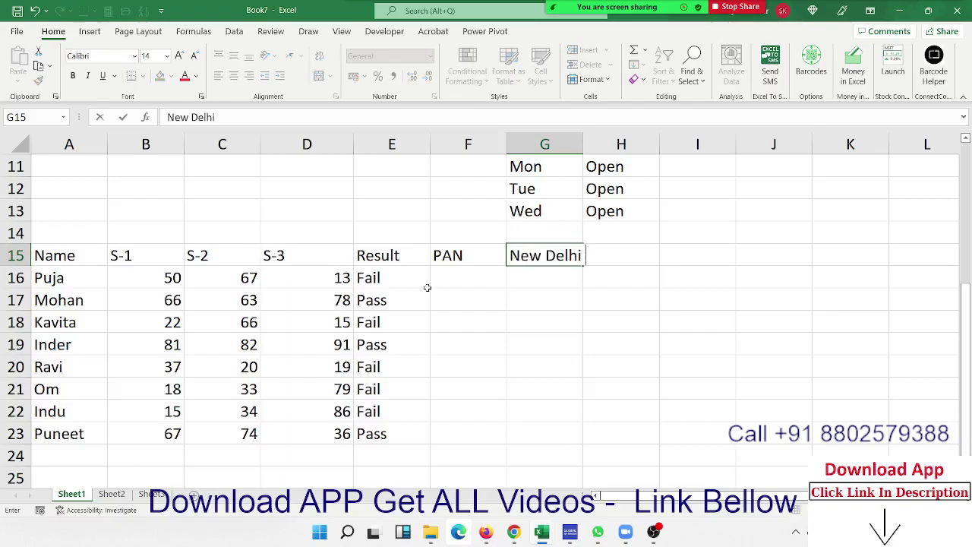
key(BackSpace)
key(BackSpace)
key(BackSpace)
key(BackSpace)
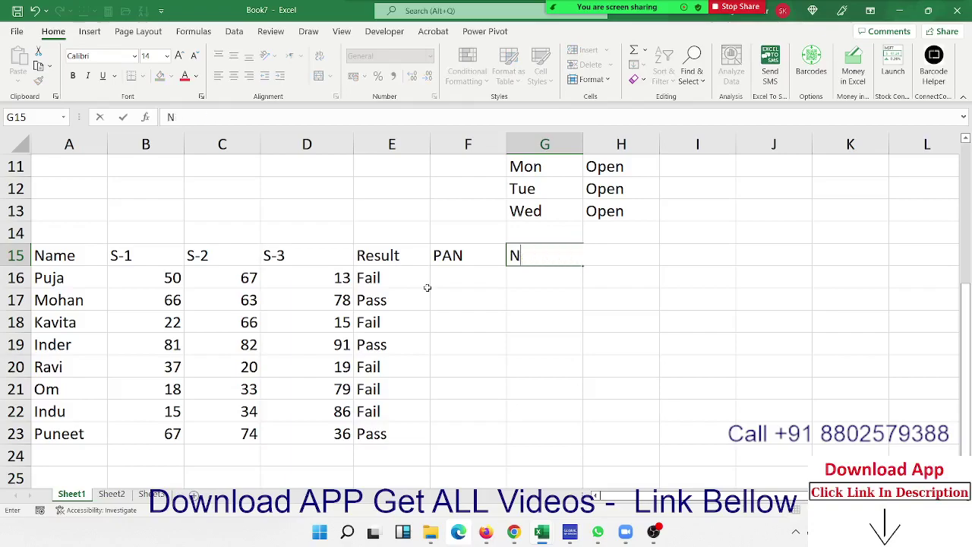
key(BackSpace)
text(DL)
key(BackSpace)
text(L)
key(Tab)
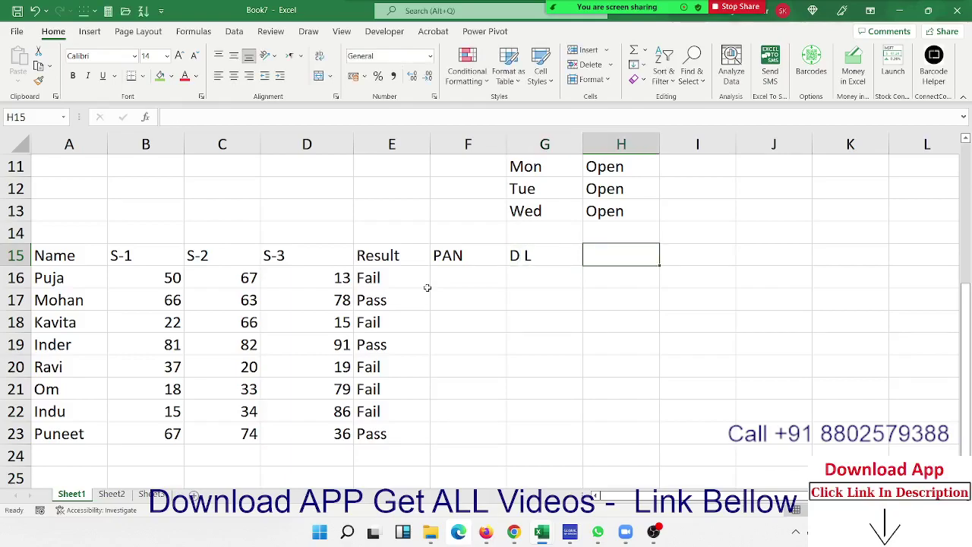
- Add the UID heading in H15 and the St heading in I15
text(V)
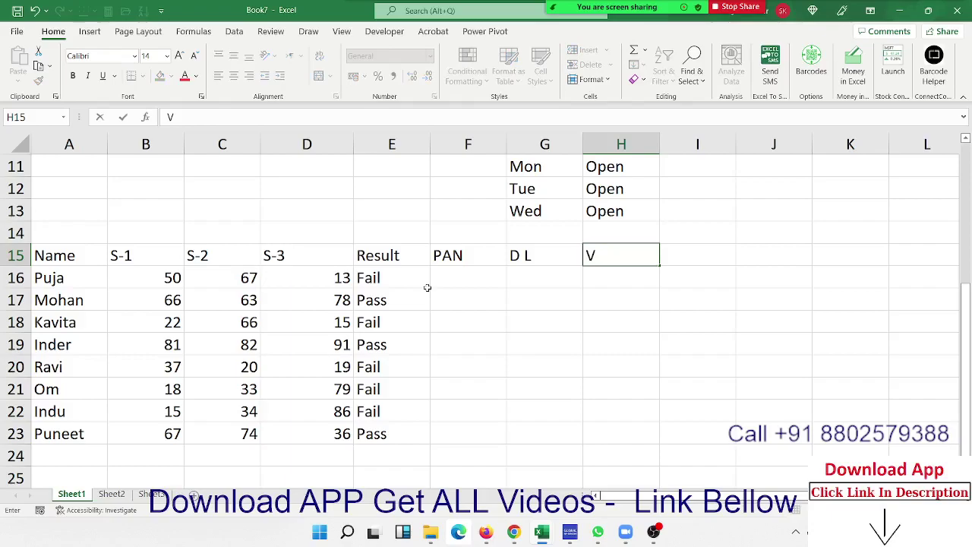
text(o)
key(BackSpace)
key(BackSpace)
text(PA)
key(BackSpace)
key(BackSpace)
text(UID)
click(428, 287)
key(Up)
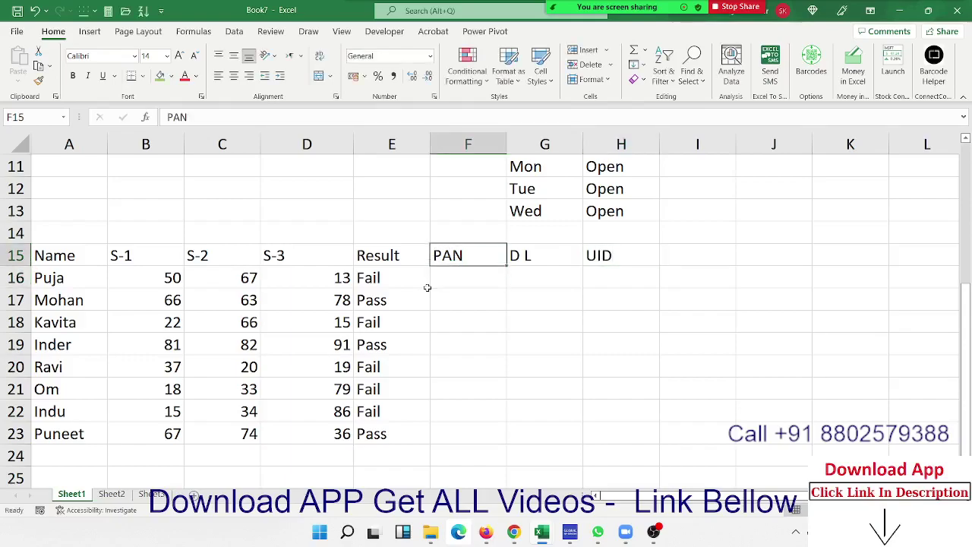
key(Right)
key(Right)
key(Right)
text(S)
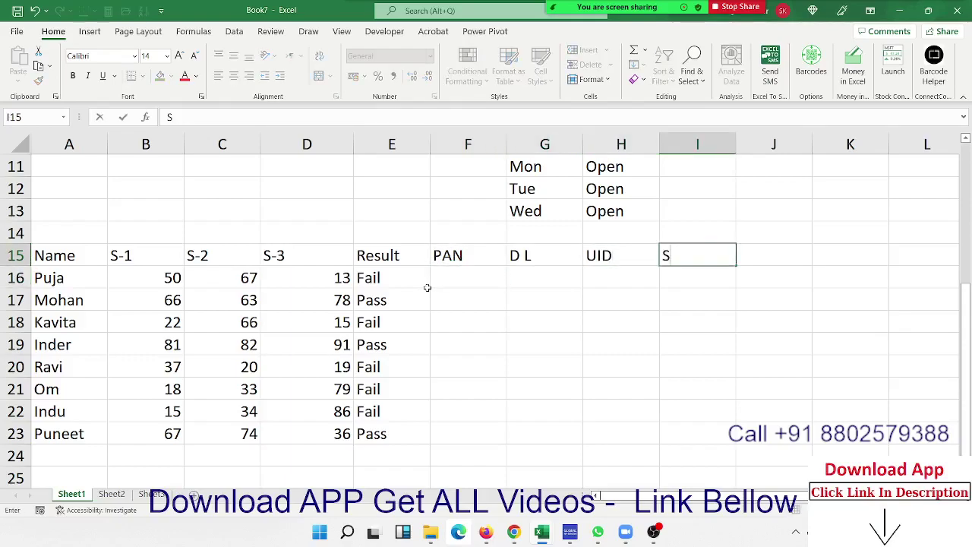
text(t)
key(Return)
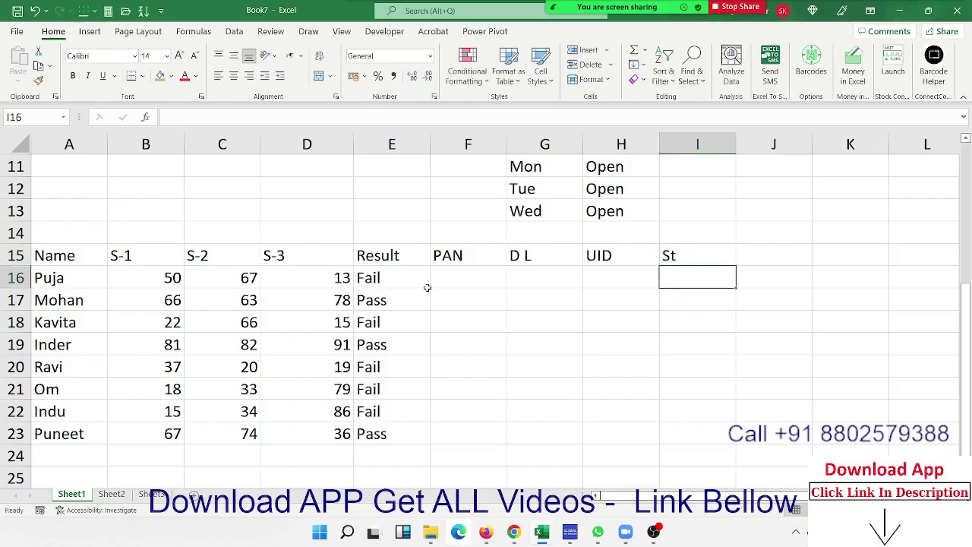
key(Left)
key(Left)
key(Left)
- Enter Y in F16, F17 and H17 for the first two students' PAN and UID
text(Y)
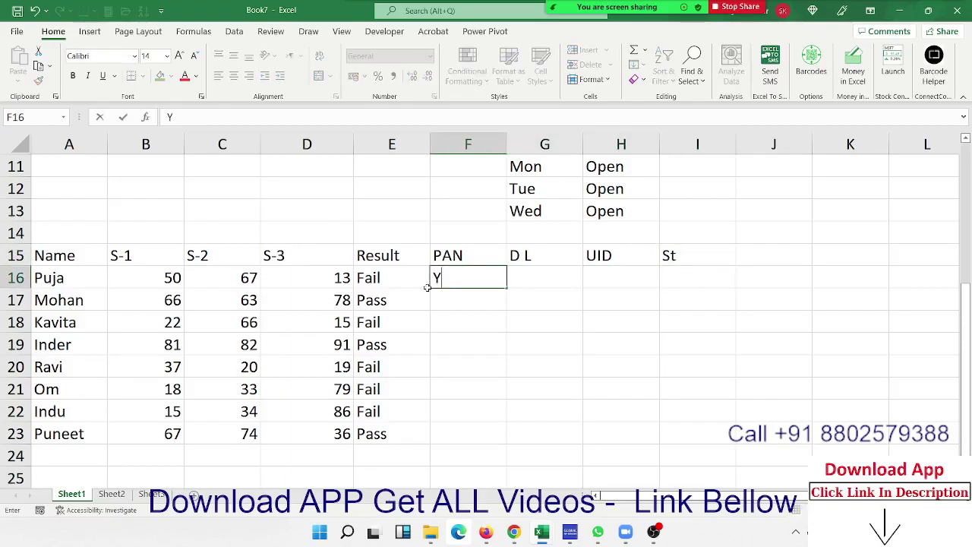
key(Right)
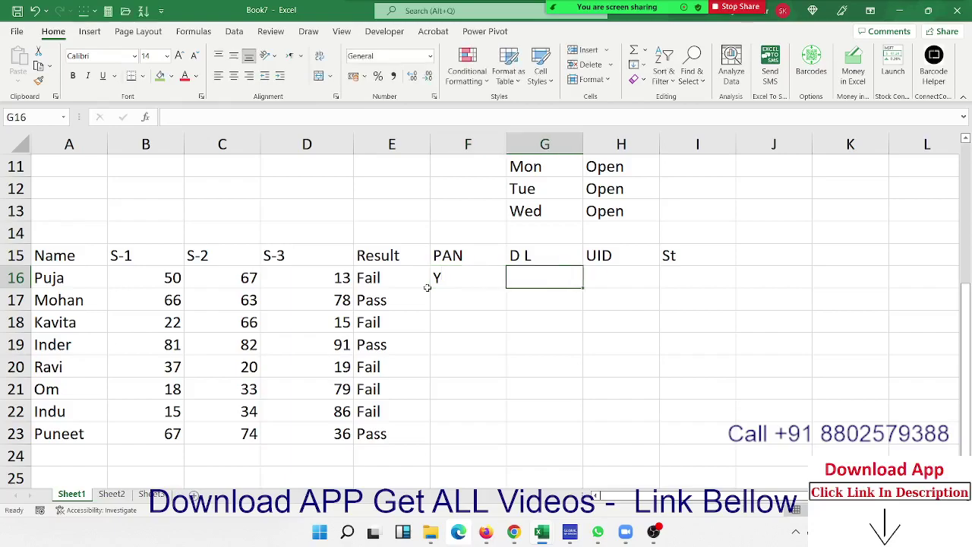
key(Down)
key(Left)
text(Y)
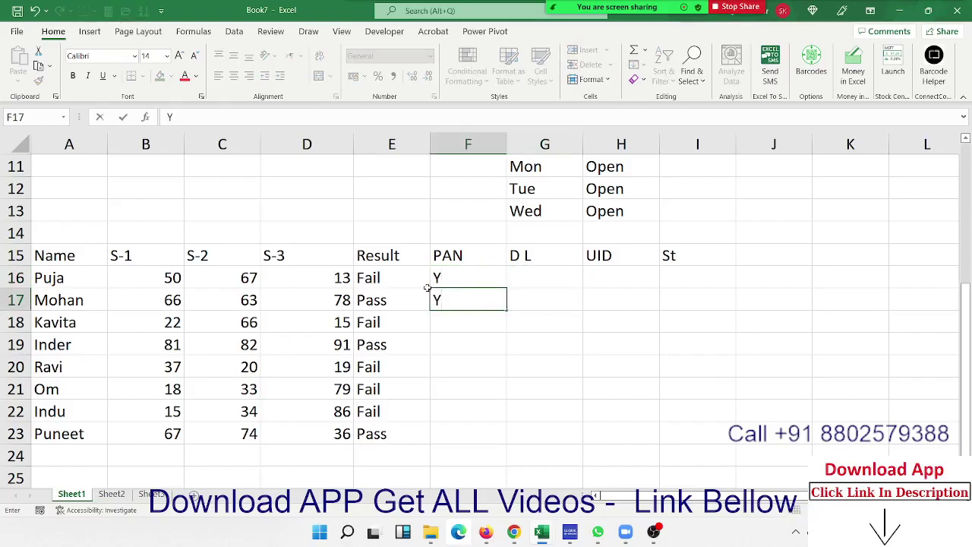
key(Right)
key(Right)
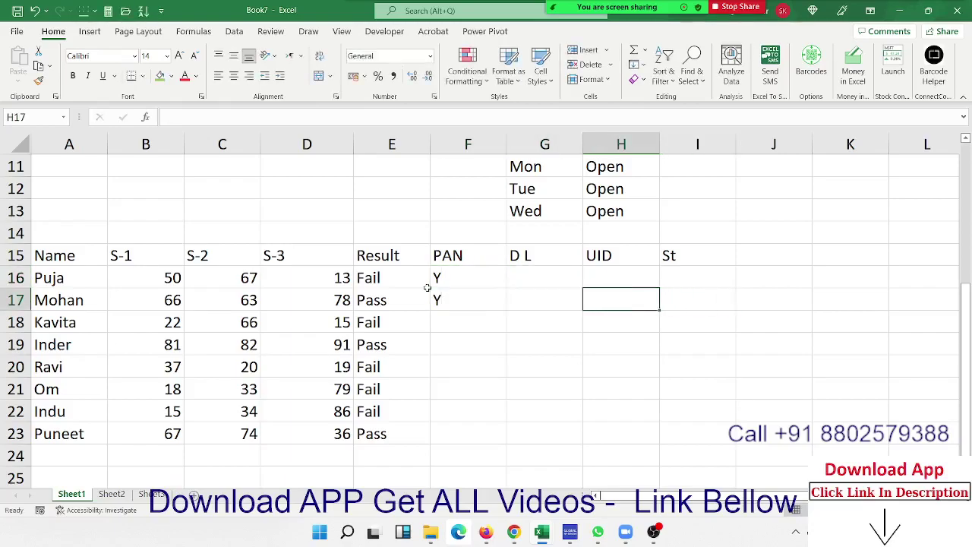
text(Y)
key(Right)
- Enter Y in G18 for the third student's D L, then review row 16's entries
key(Up)
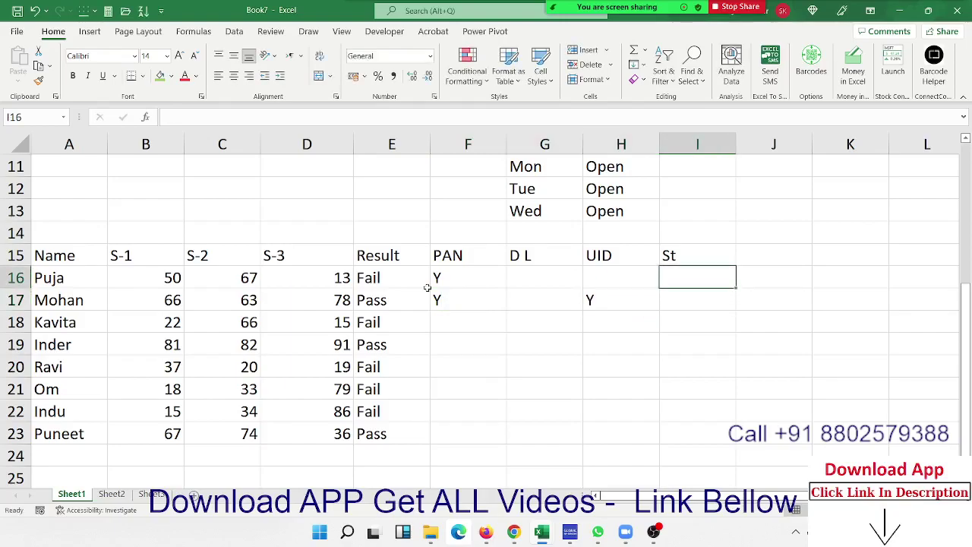
key(Left)
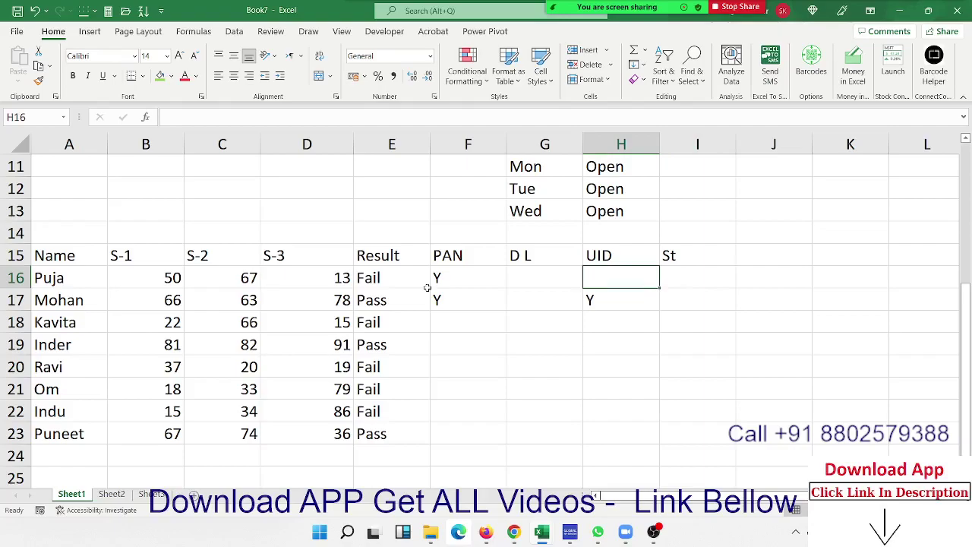
key(Down)
key(Down)
key(Left)
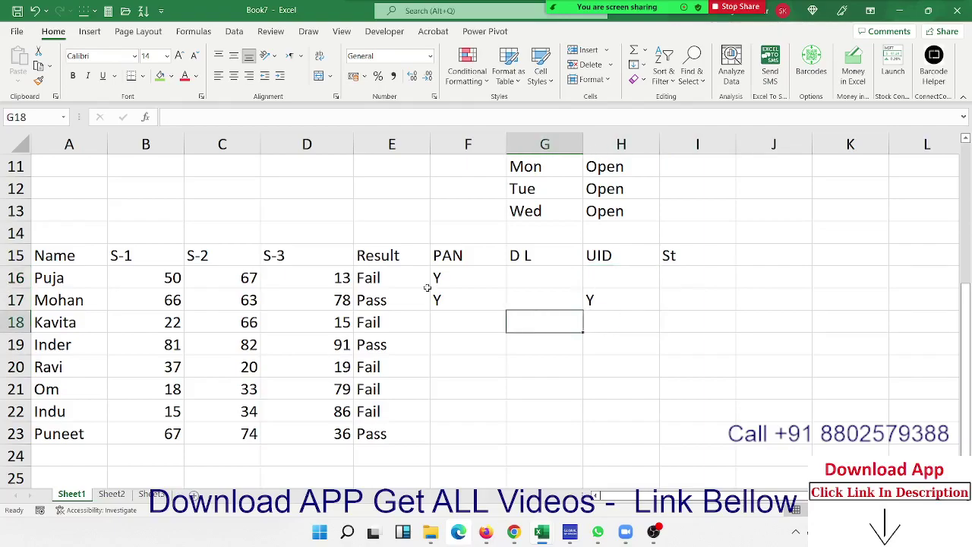
text(Y)
key(Right)
key(Left)
key(Left)
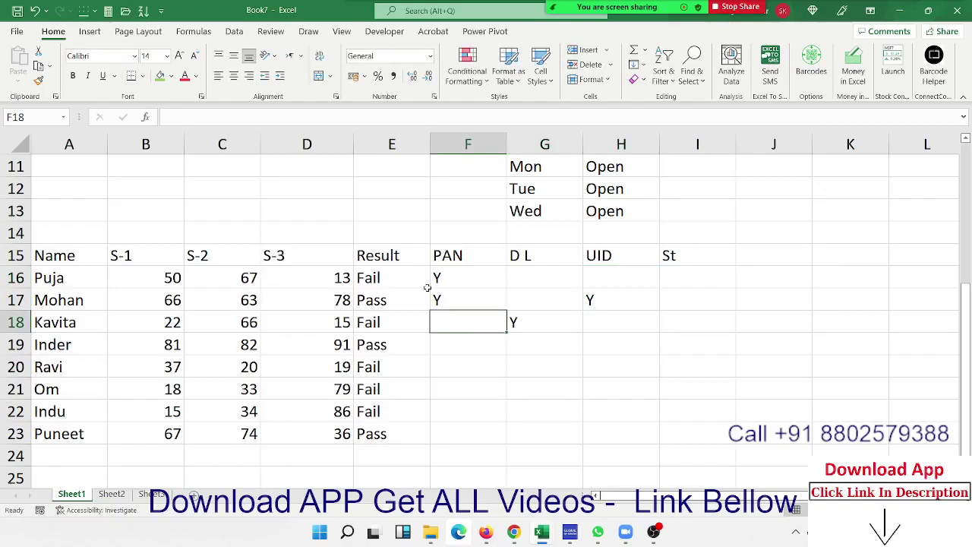
key(Up)
key(Up)
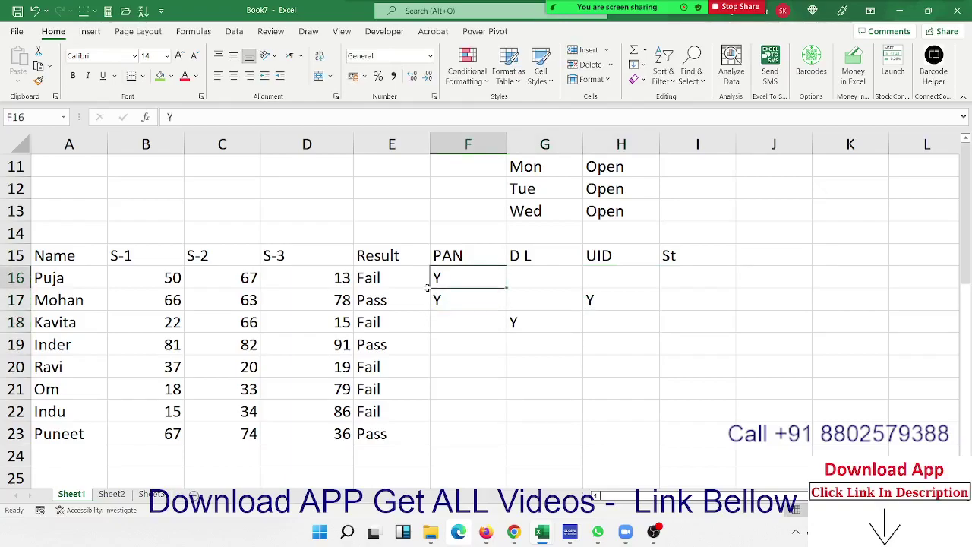
key(shift+Right)
key(shift+Right)
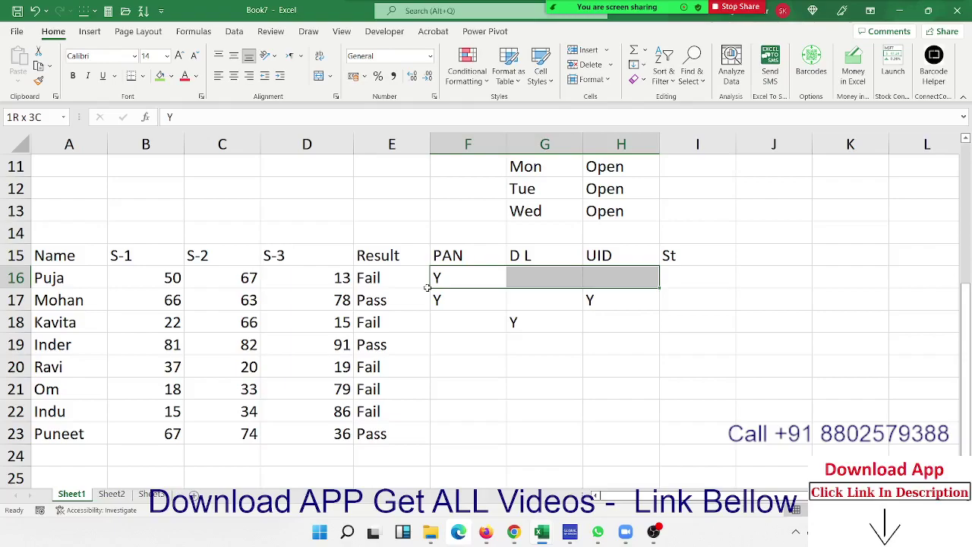
key(Right)
key(Right)
key(Right)
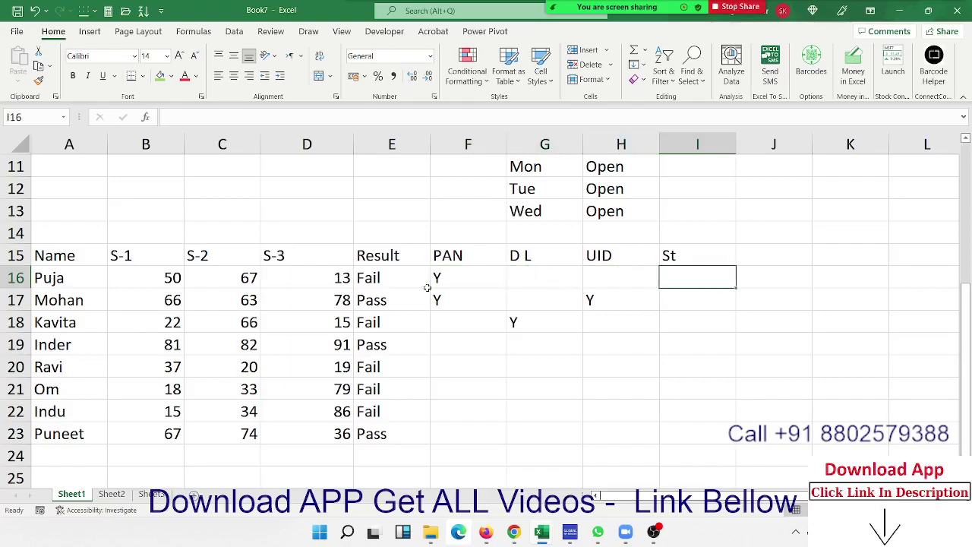
- Enter =OR(F16="y",G16="y",H16="y") in I16 and fill it down to I23
text(=or)
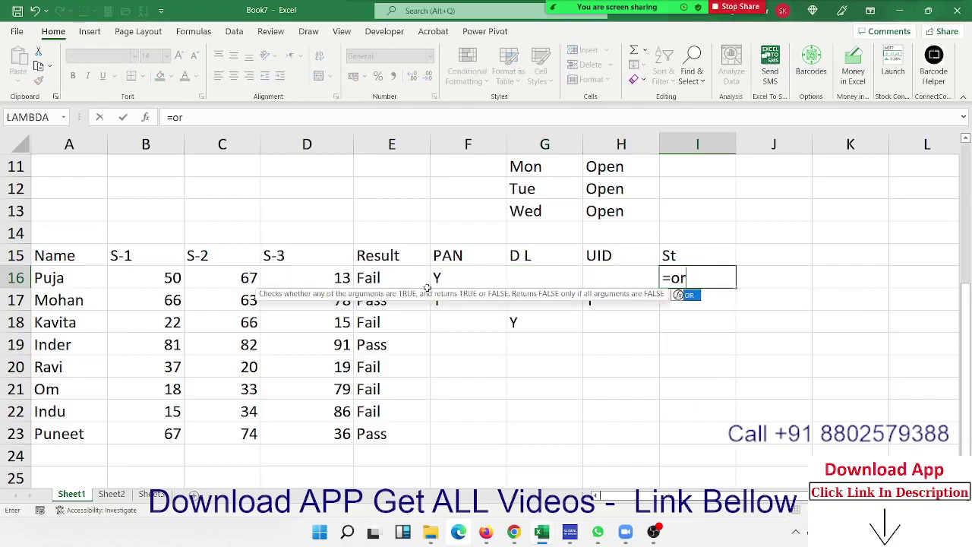
key(Tab)
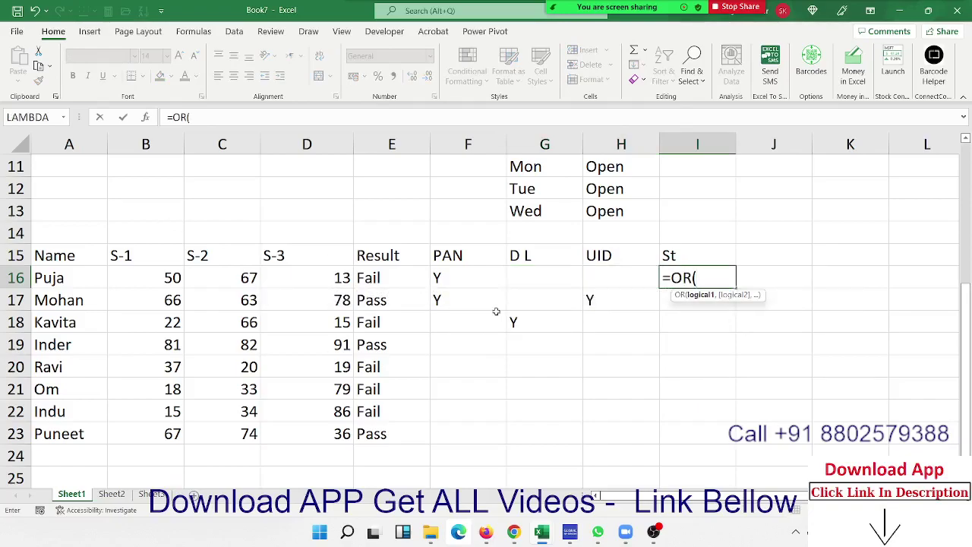
click(484, 278)
text(=)
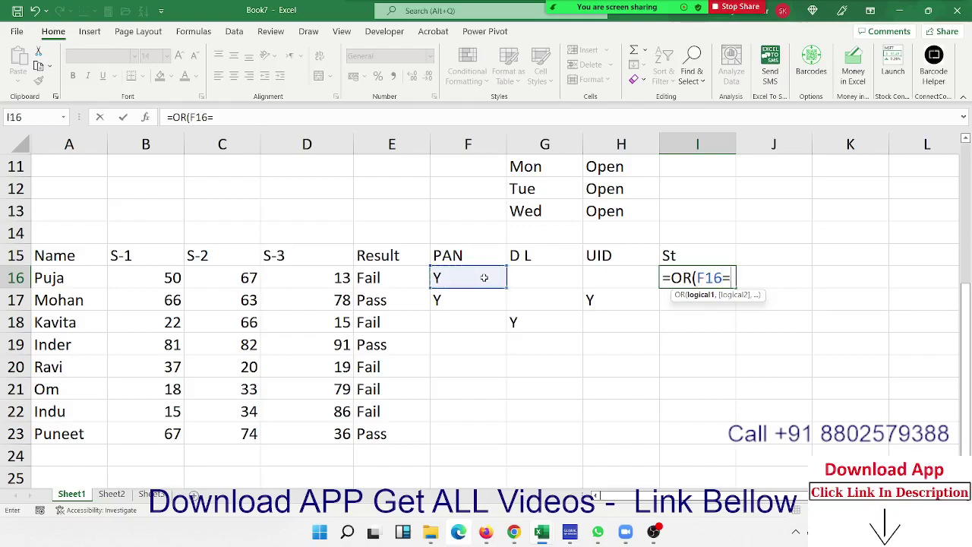
text("y")
text(,)
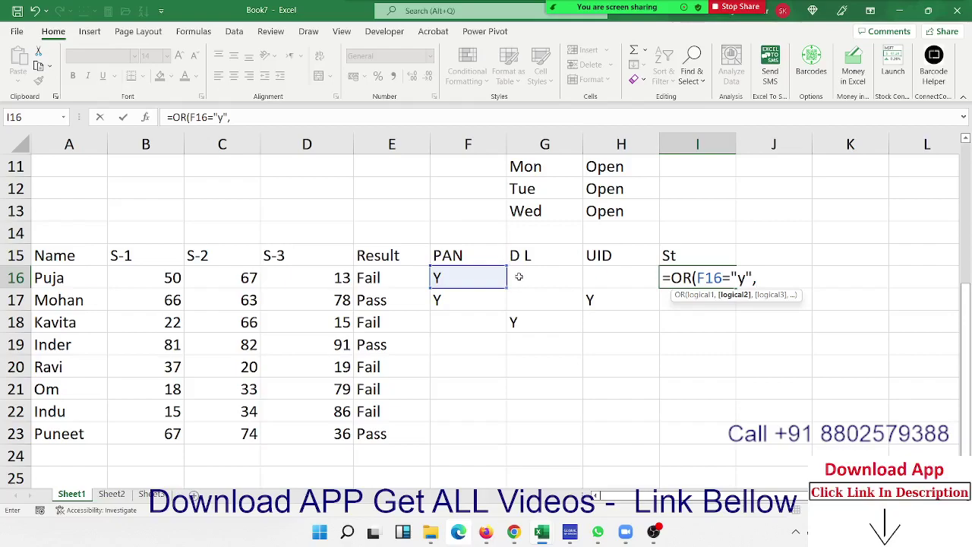
click(524, 278)
text(=)
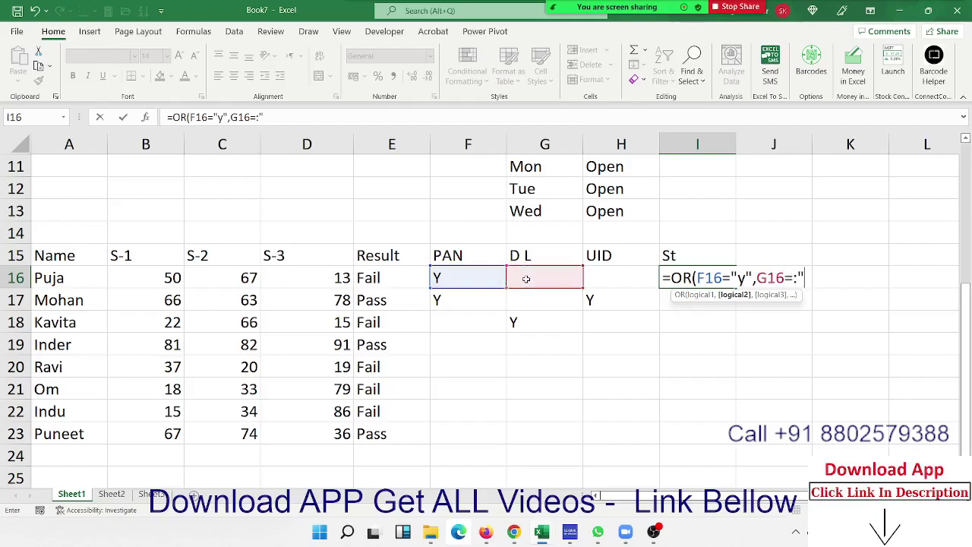
text(")
text(y",)
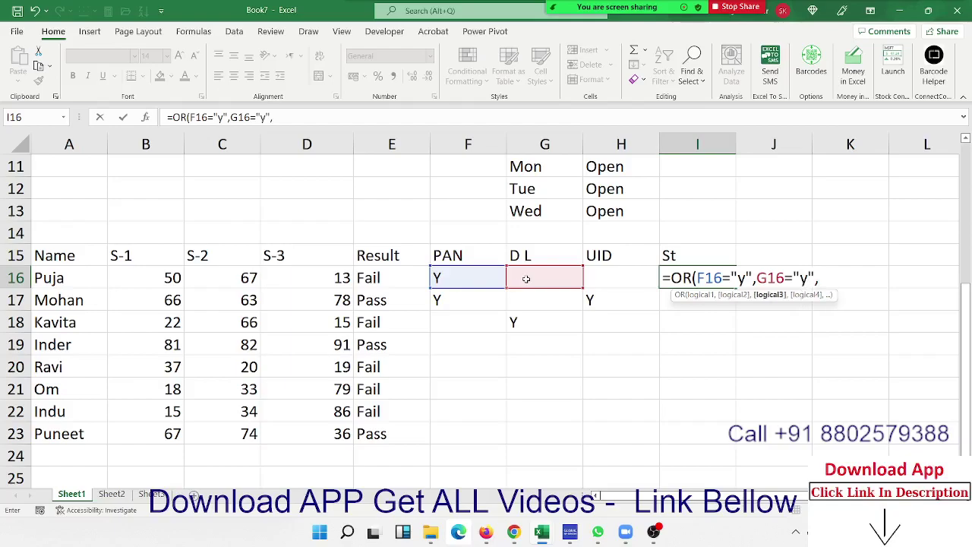
click(621, 280)
text(=)
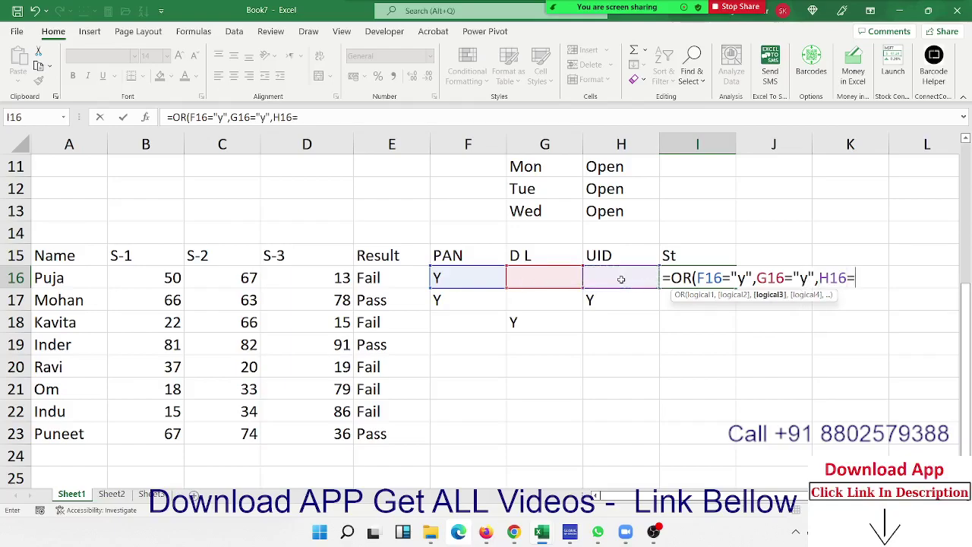
text("y)
text(")
key(Return)
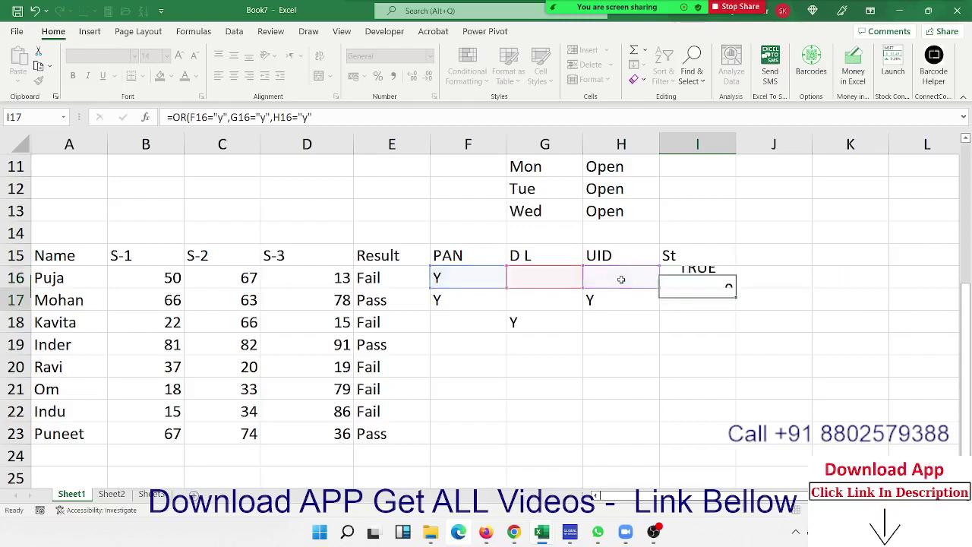
key(Up)
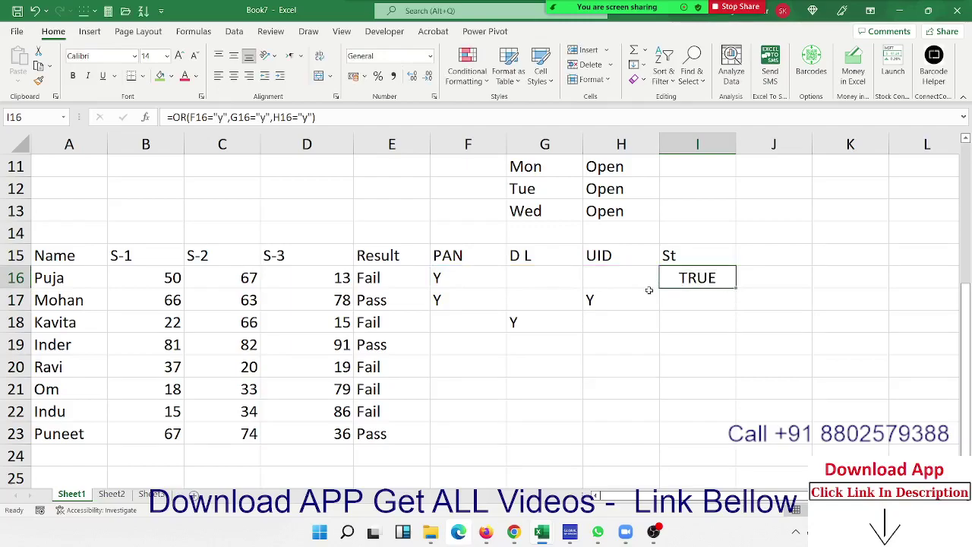
drag(735, 289, 731, 437)
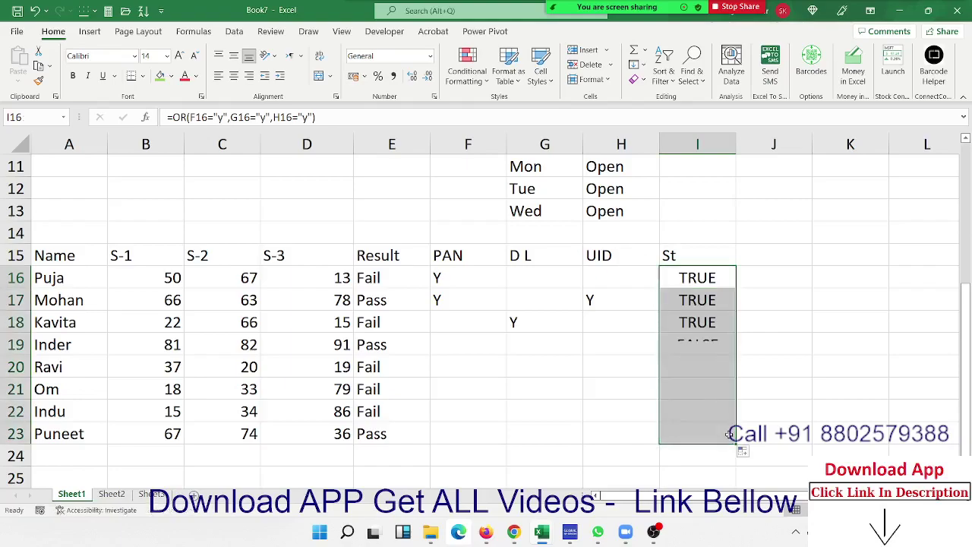
- Wrap I16's OR check in IF returning "OK"/"Pending" and fill it down I16:I23 with Ctrl+D
double_click(682, 278)
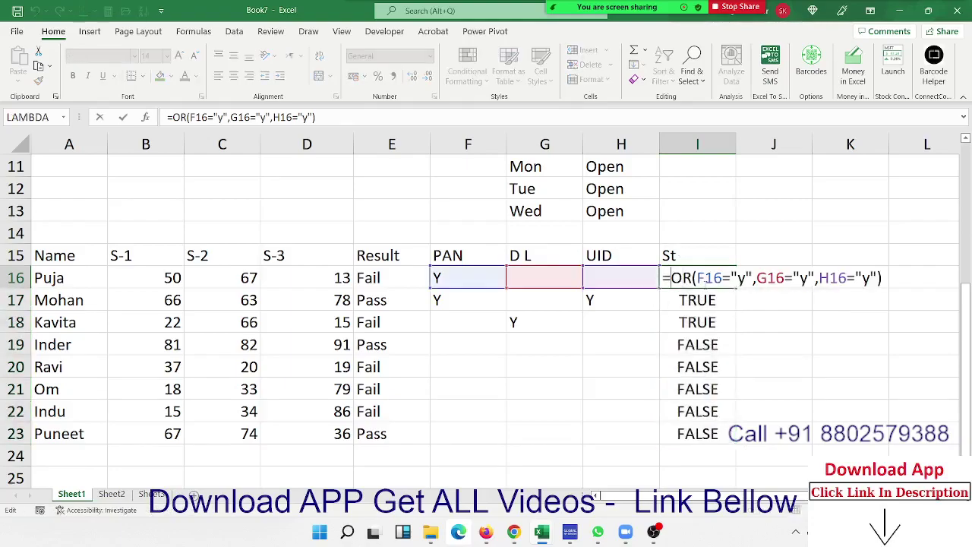
text(IF)
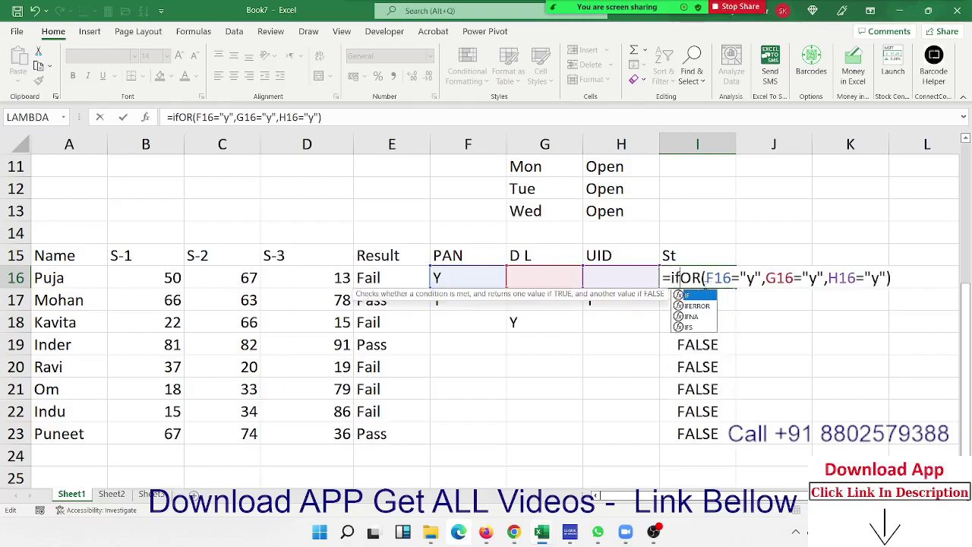
text(()
click(903, 282)
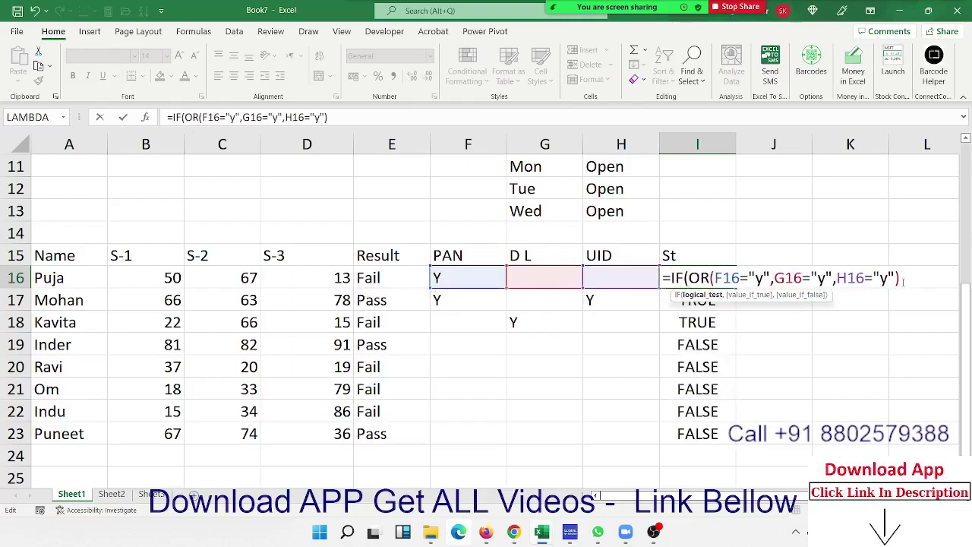
text(,)
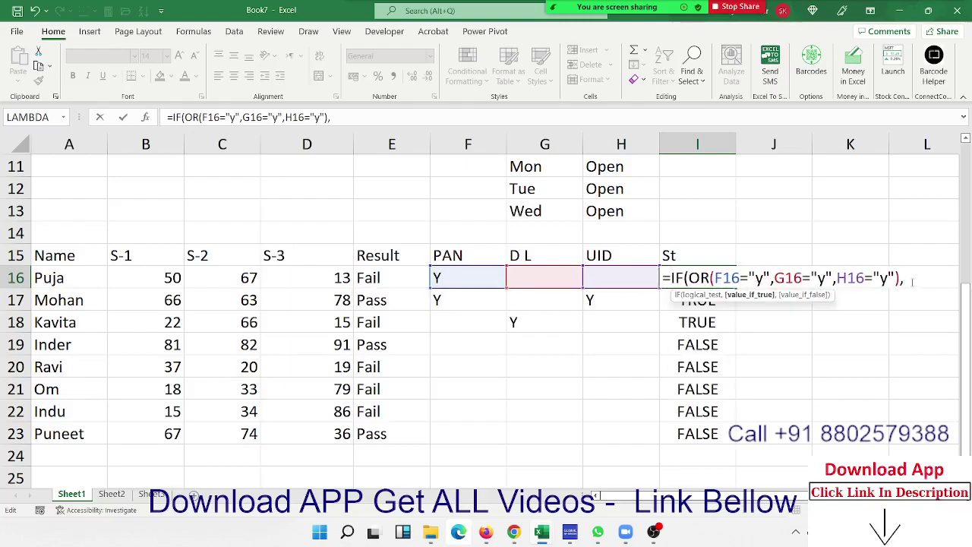
text("OL)
key(BackSpace)
text(K")
text(,"P)
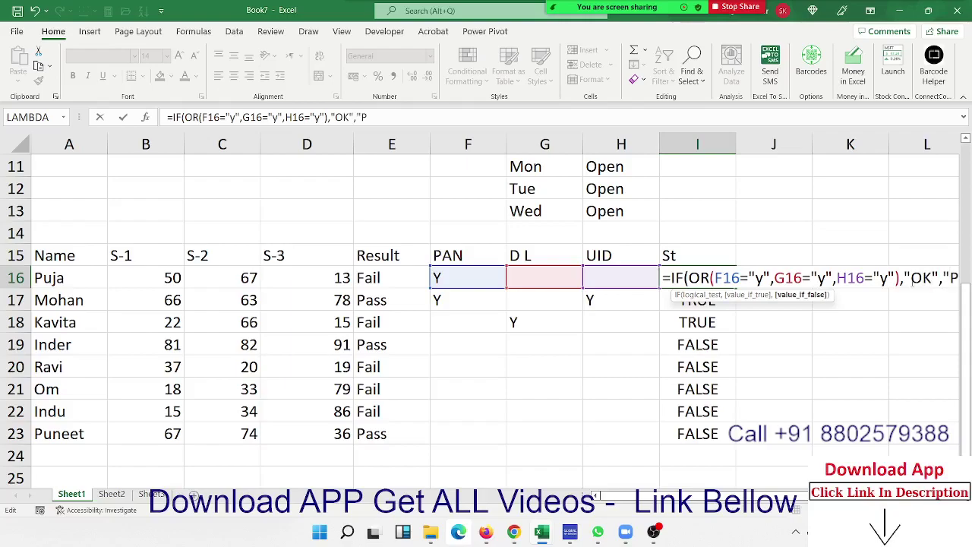
text(endi)
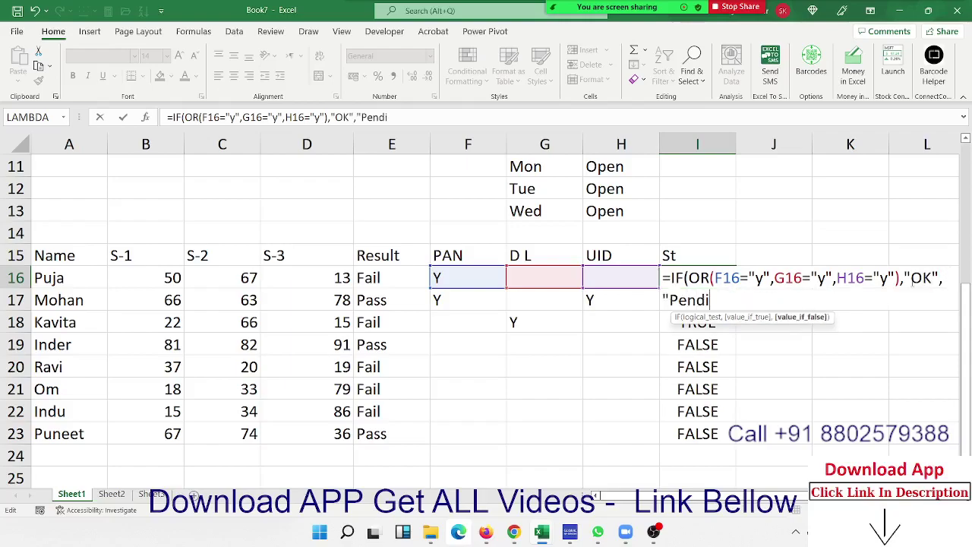
text(ng")
key(Return)
key(Up)
key(ctrl+shift+Down)
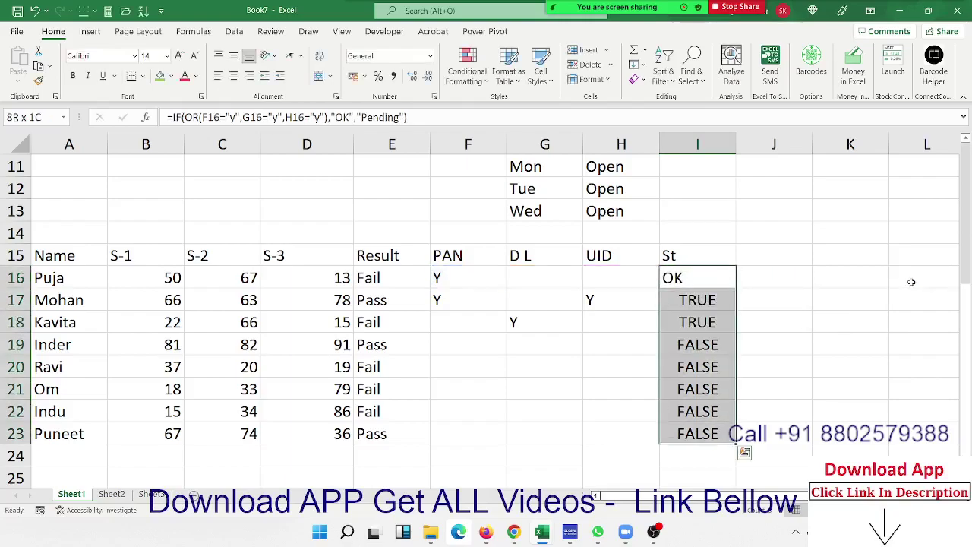
key(ctrl+d)
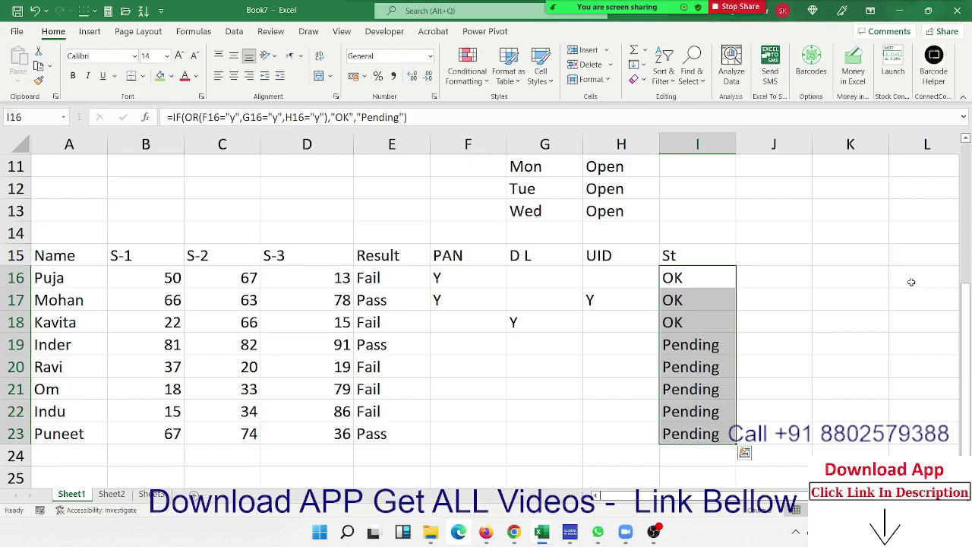
- Fill the PAN entries green and the D L and UID entries yellow
key(Left)
key(Left)
key(Left)
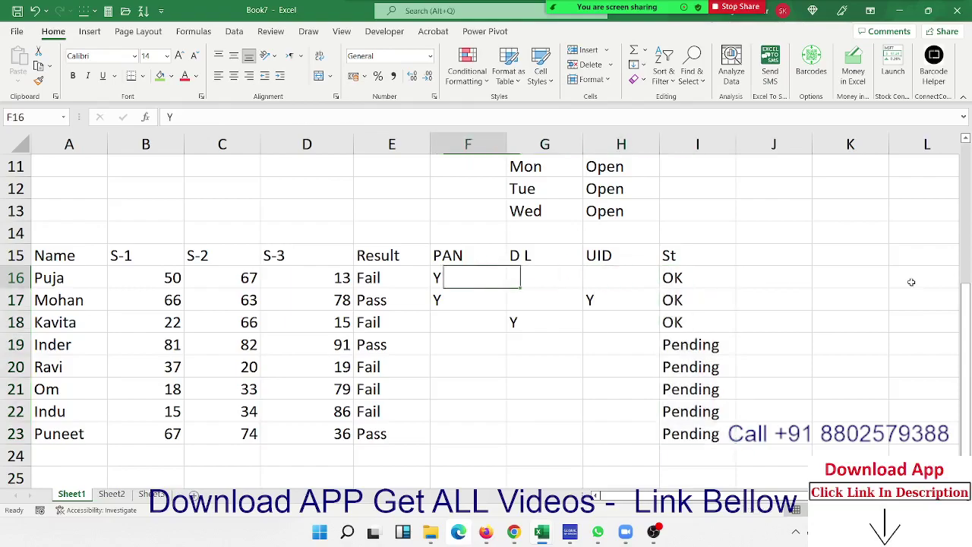
key(shift+Down)
key(shift+Down)
key(shift+Down)
key(shift+Down)
key(shift+Down)
key(shift+Down)
key(shift+Down)
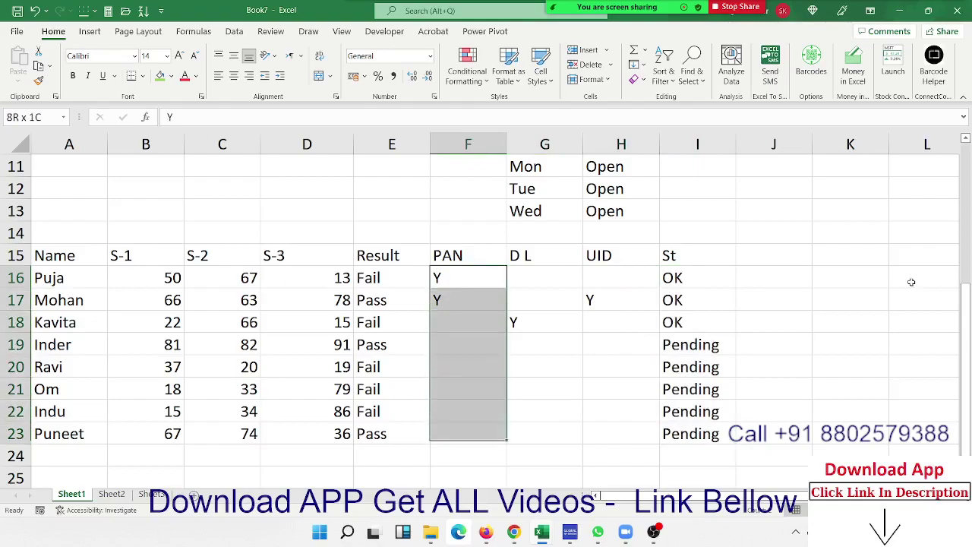
click(160, 76)
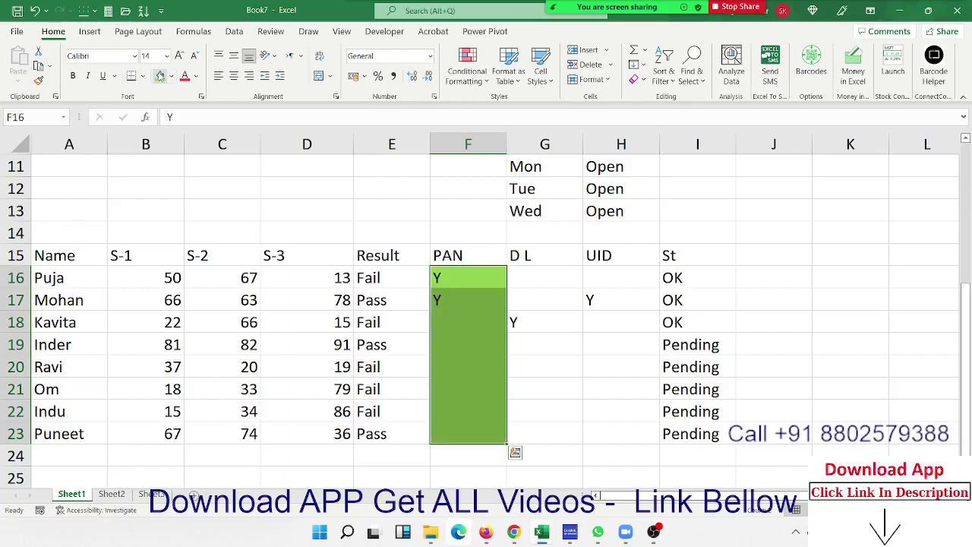
key(Right)
key(shift+Right)
key(shift+Down)
key(shift+Down)
key(shift+Down)
key(shift+Down)
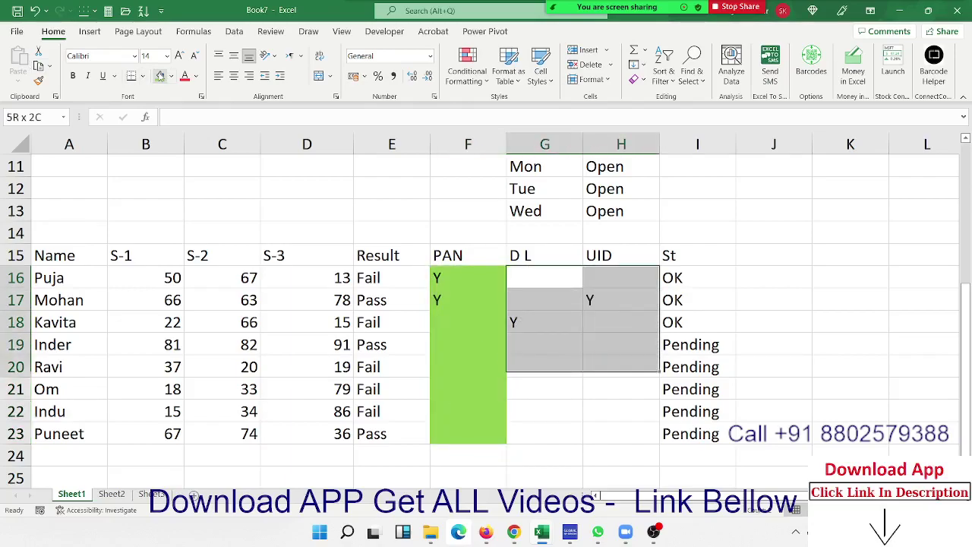
key(shift+Down)
key(shift+Down)
key(shift+Down)
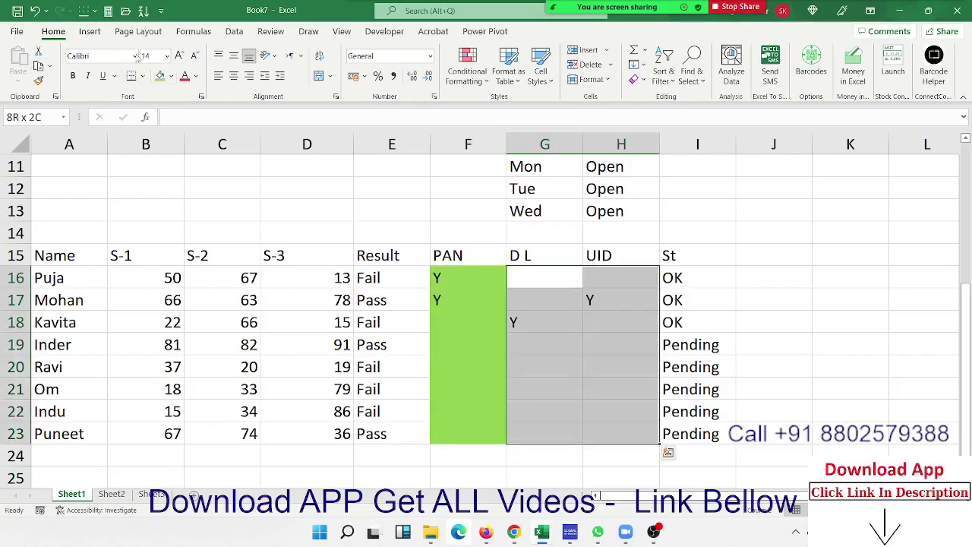
click(171, 75)
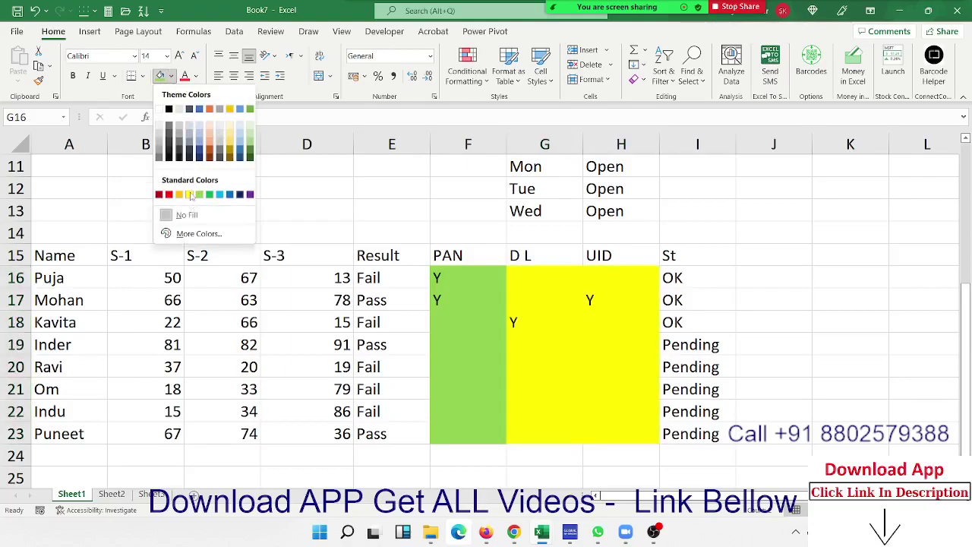
click(190, 195)
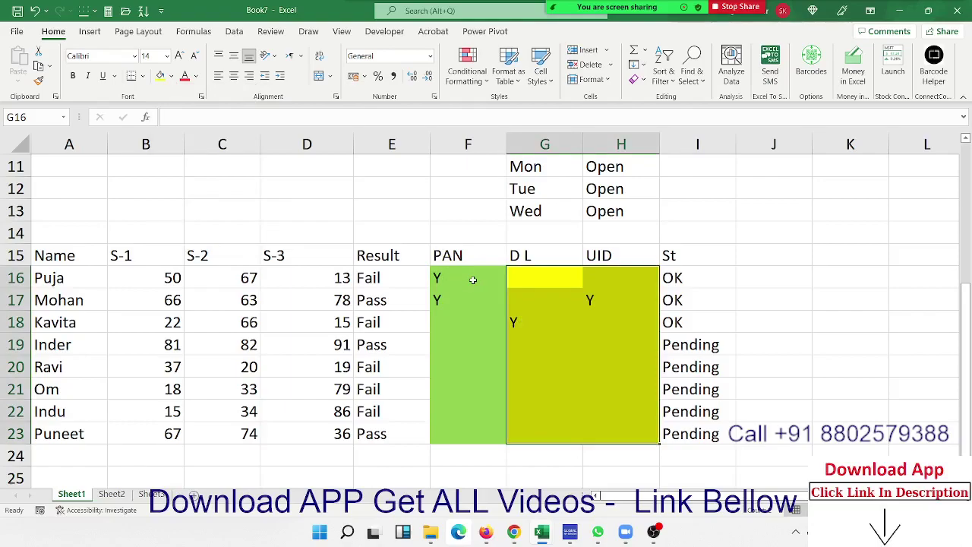
- Apply All Borders to the F16:H23 block
drag(473, 280, 615, 426)
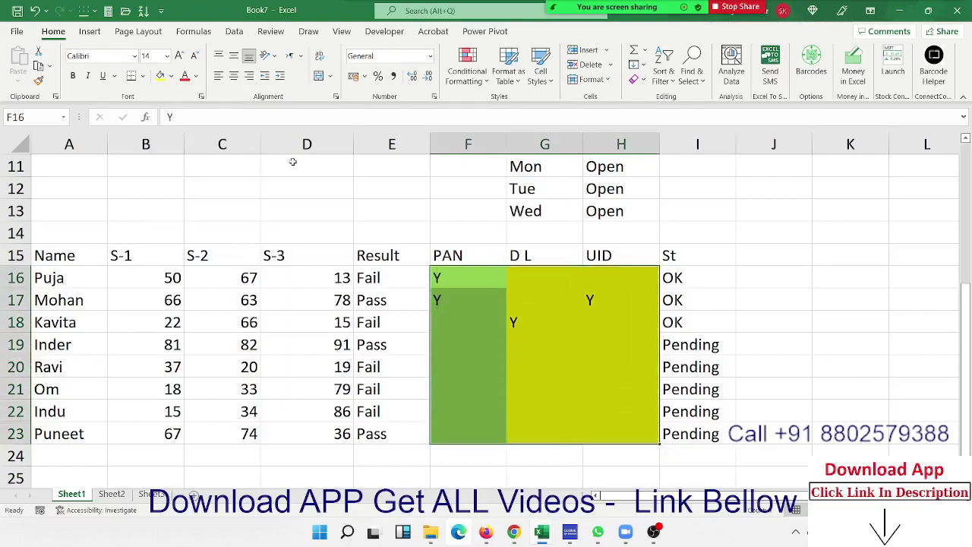
click(143, 76)
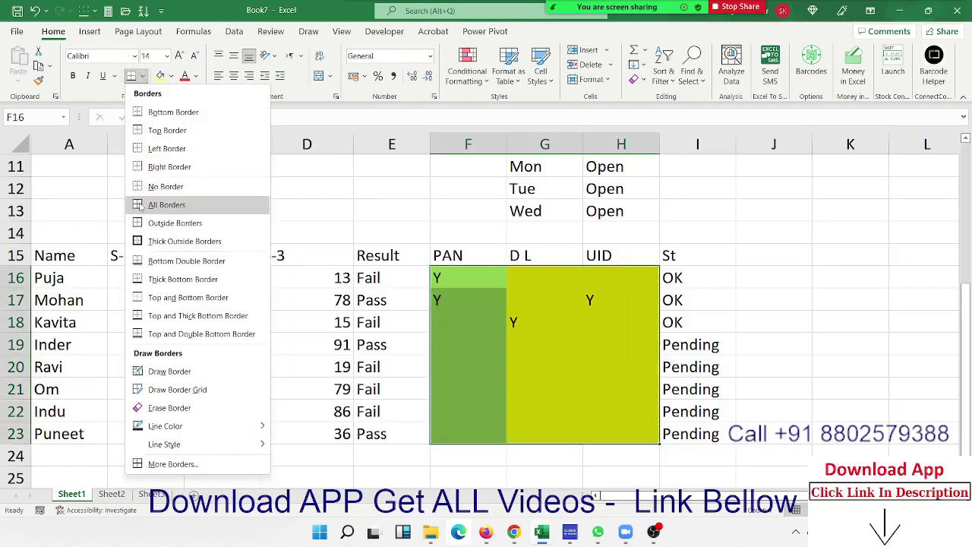
click(139, 205)
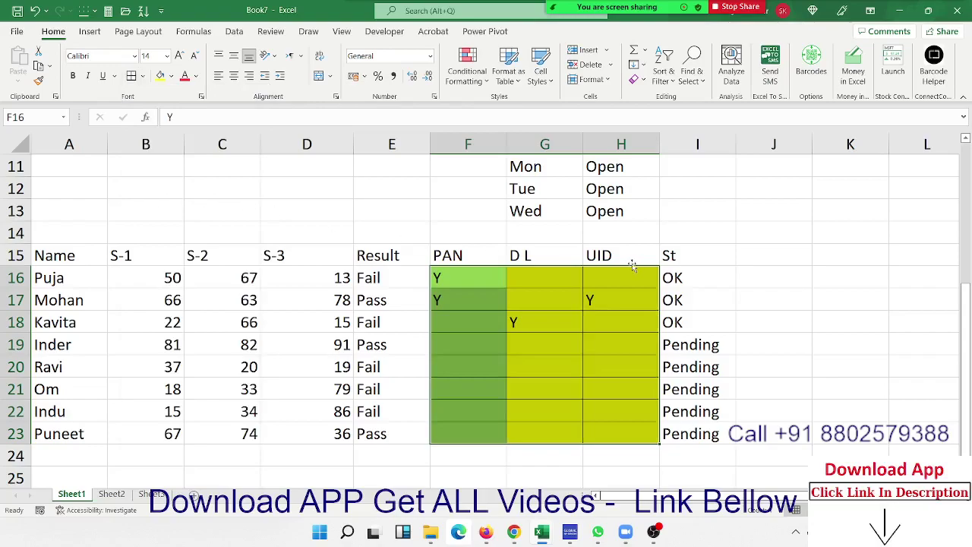
drag(464, 279, 462, 317)
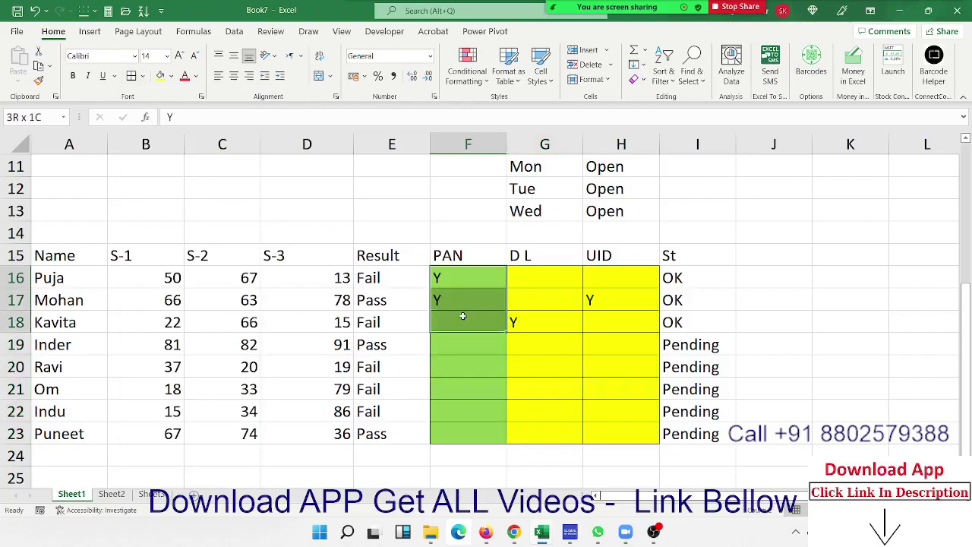
drag(528, 282, 602, 321)
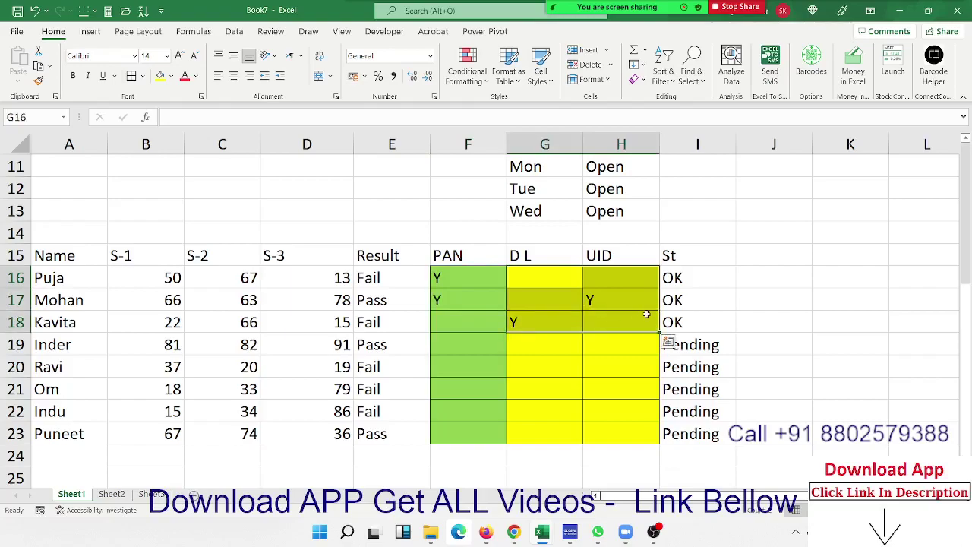
click(798, 275)
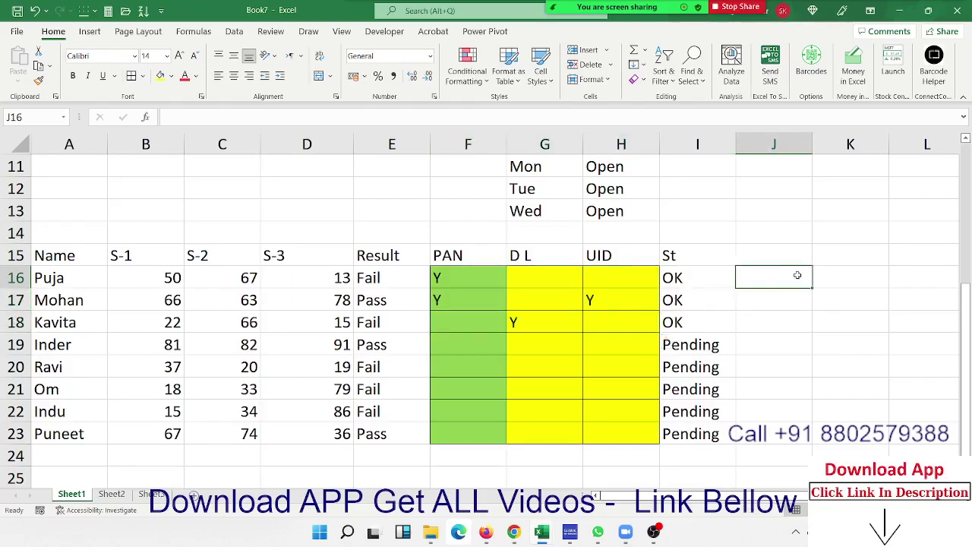
- Enter =AND(F16="y",OR(G16="y",H16="y")) in J16 and fill it down to J23
text(=an)
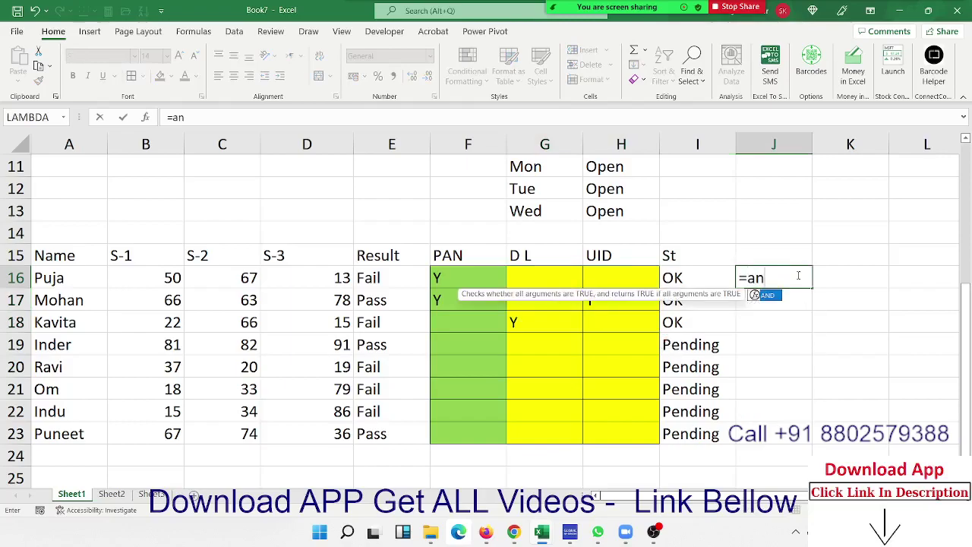
text(d)
key(Tab)
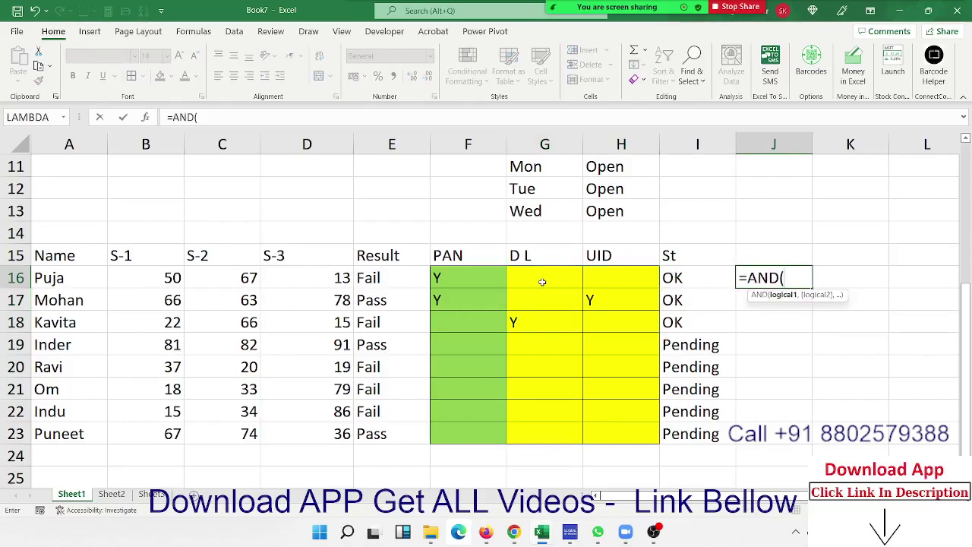
click(471, 282)
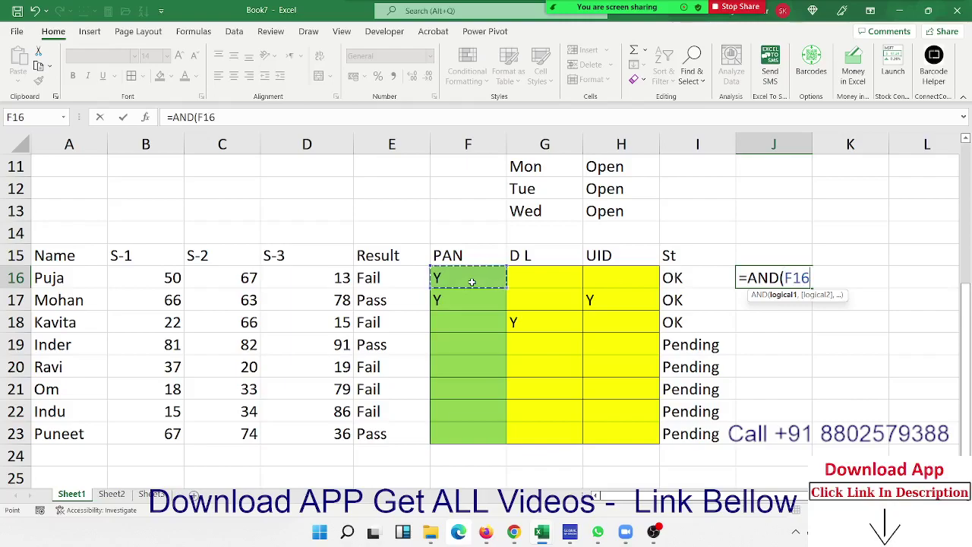
text(="y)
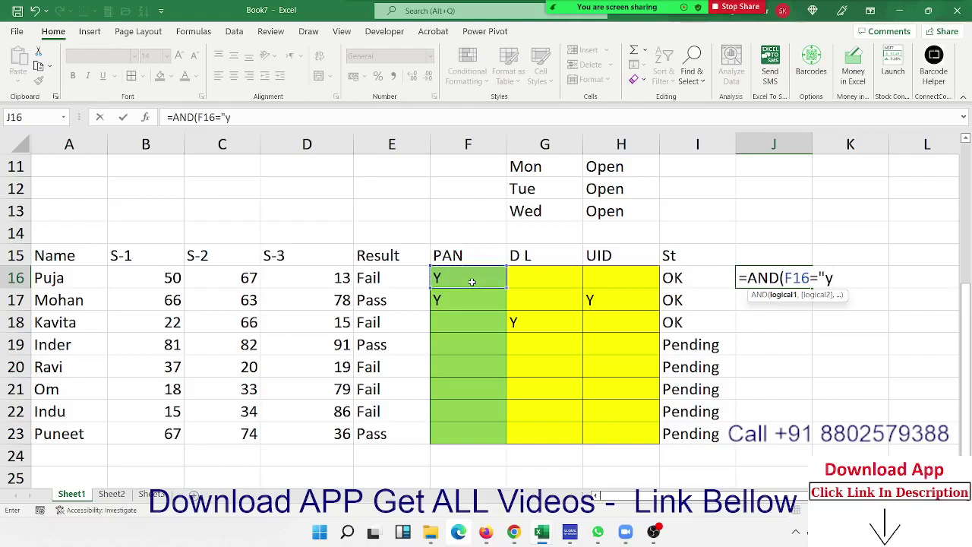
text(",)
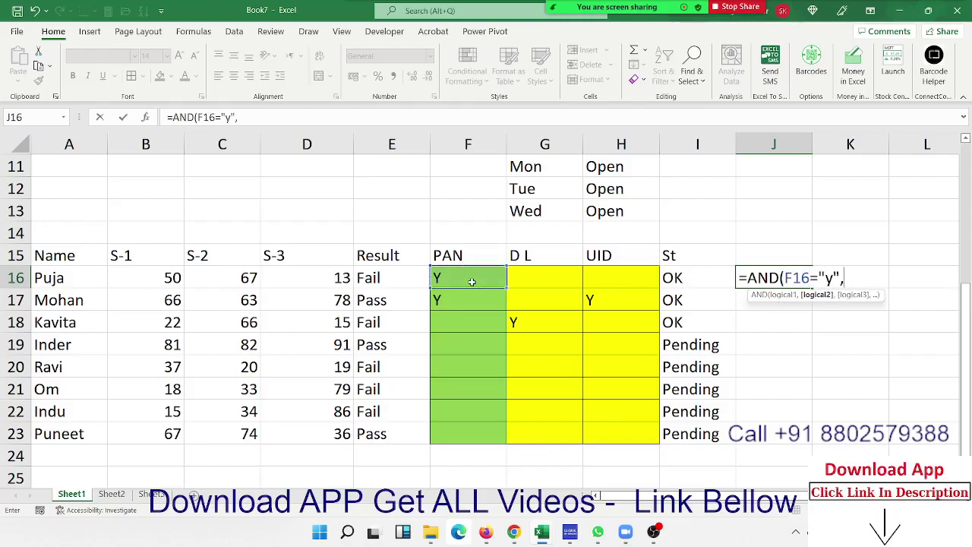
text(or)
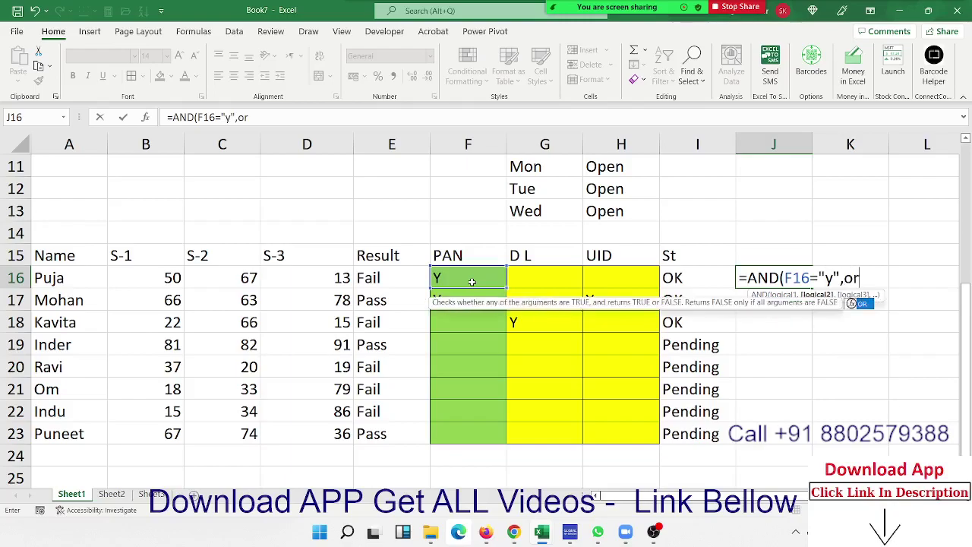
key(Tab)
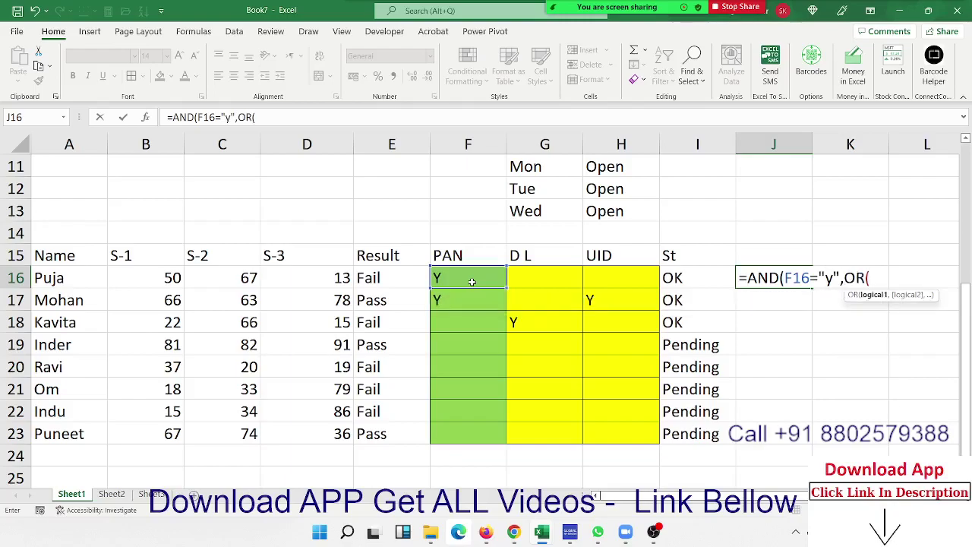
click(547, 281)
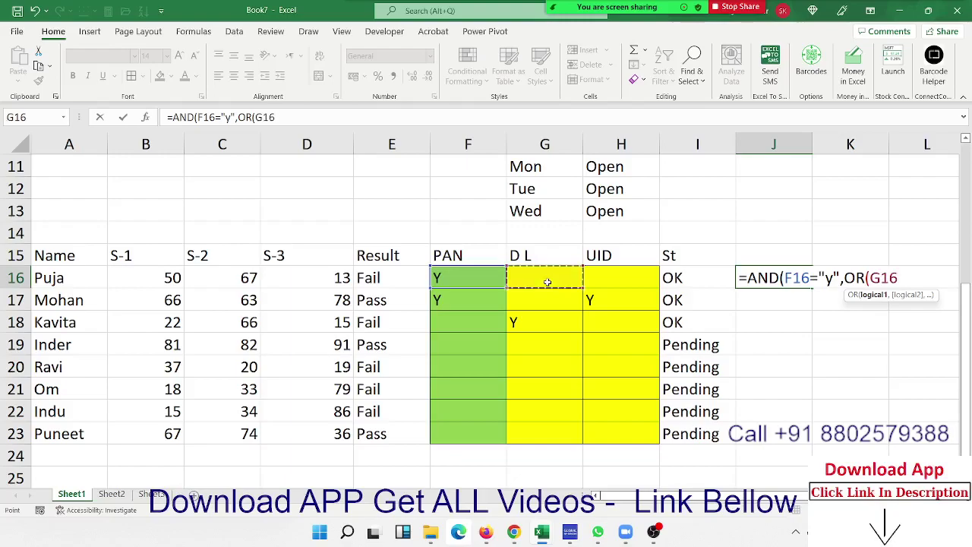
text(="y)
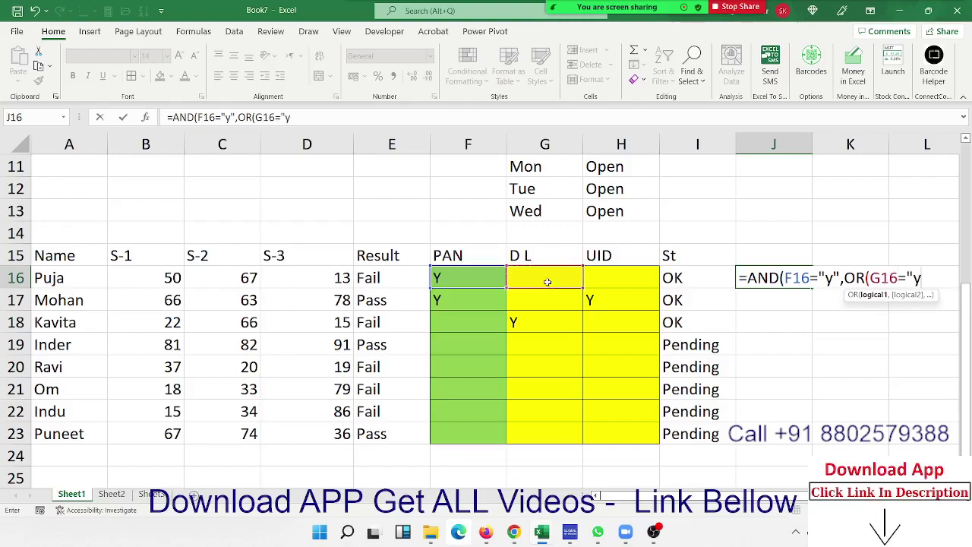
text(",)
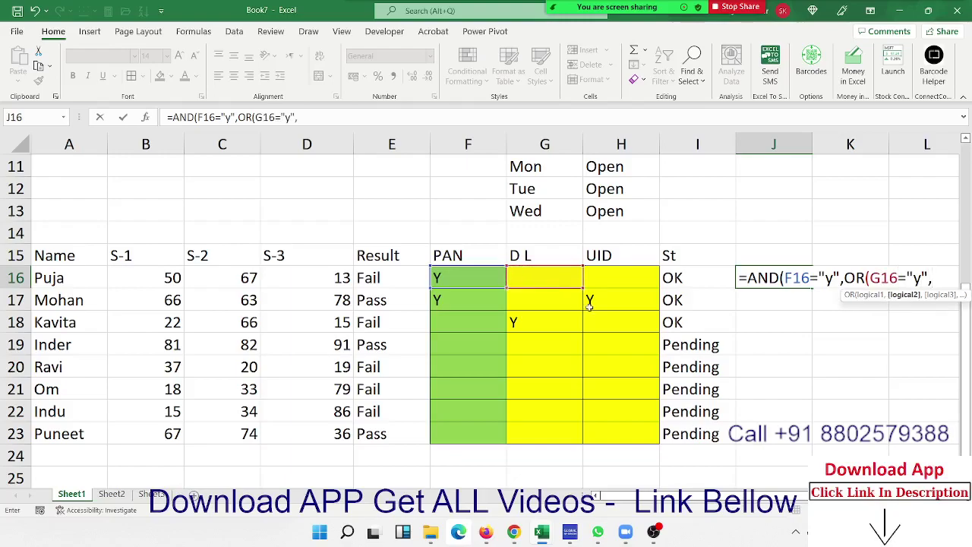
click(605, 280)
text(=")
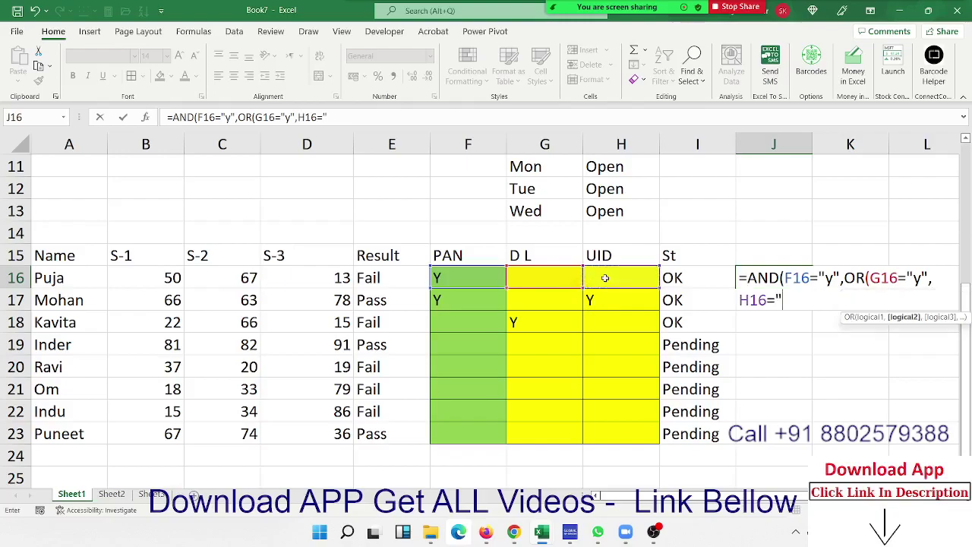
text(y")))
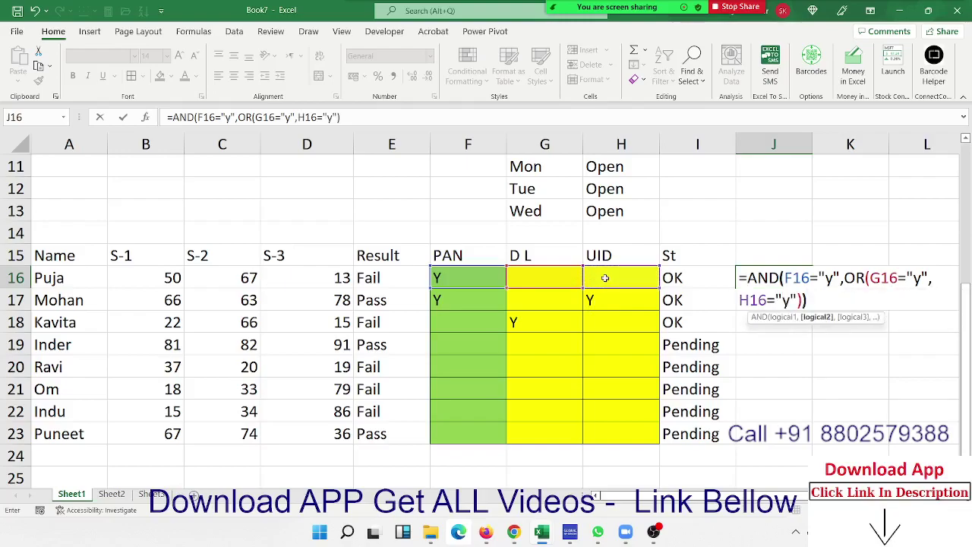
key(Return)
key(Up)
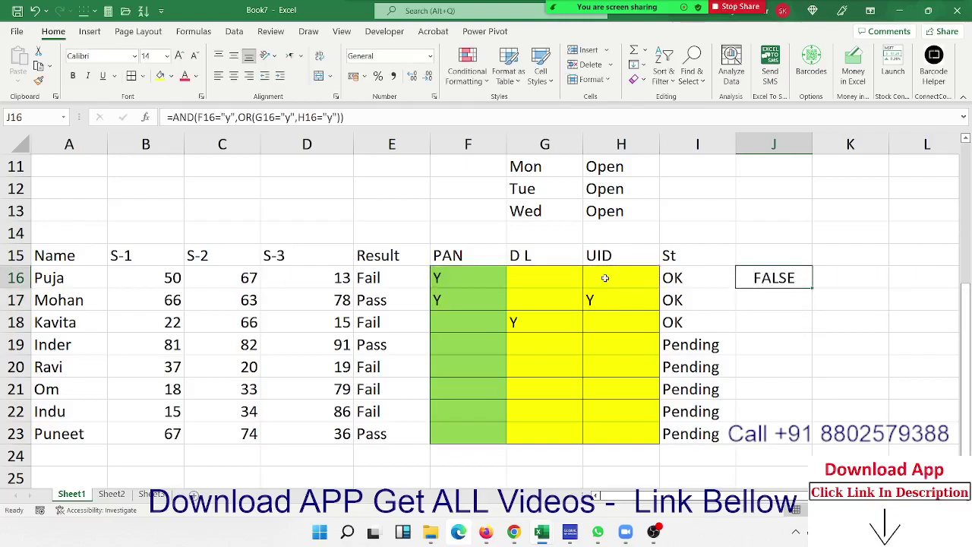
double_click(811, 289)
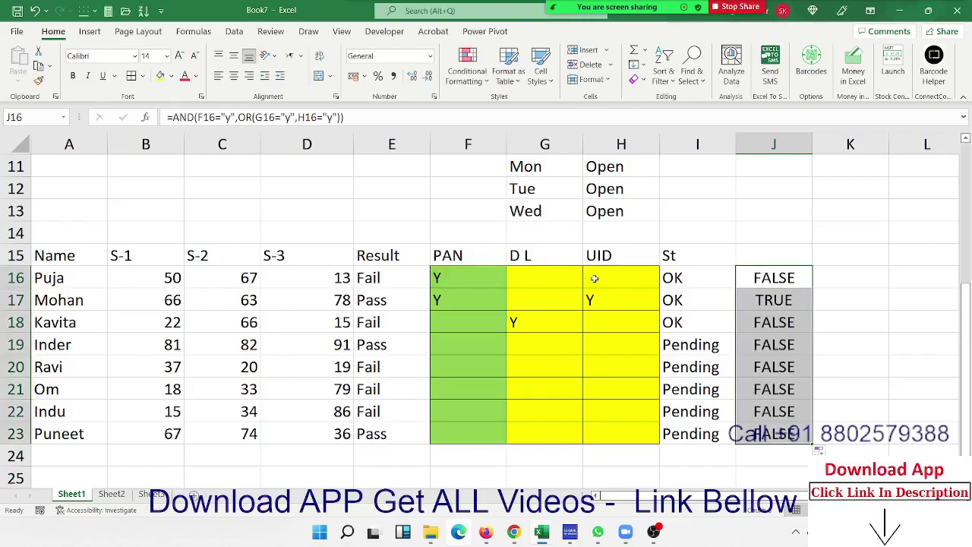
- Verify the J results against the second student's PAN and UID entries and the third row
click(746, 296)
click(436, 297)
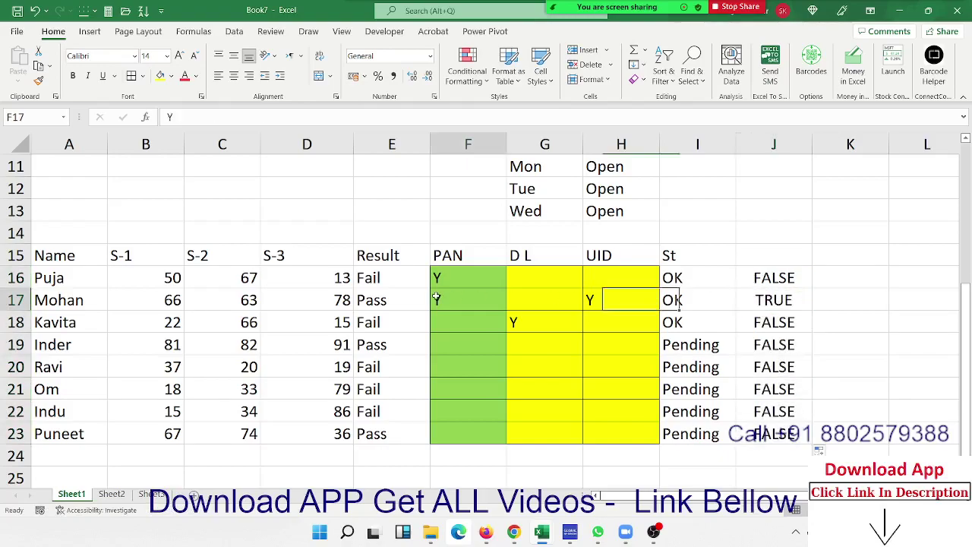
click(619, 298)
click(766, 315)
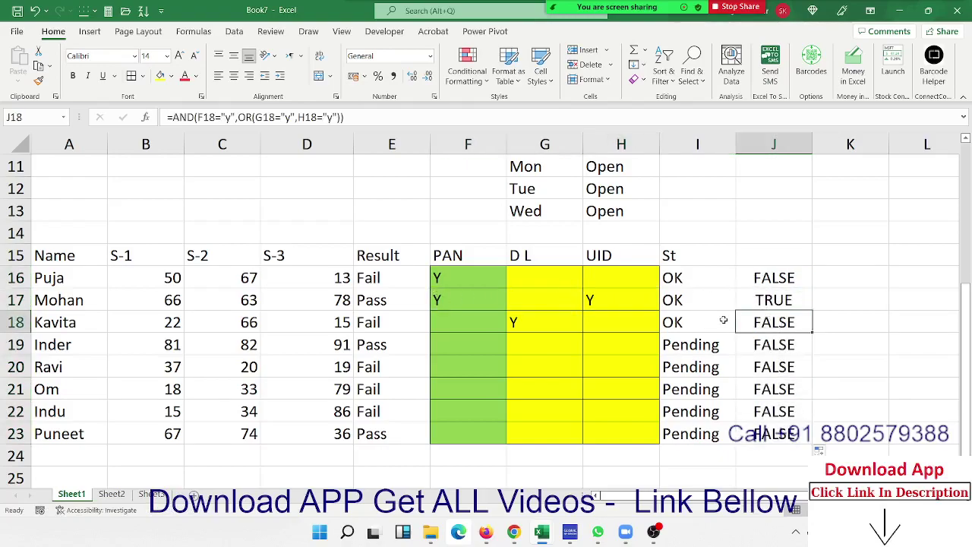
click(761, 283)
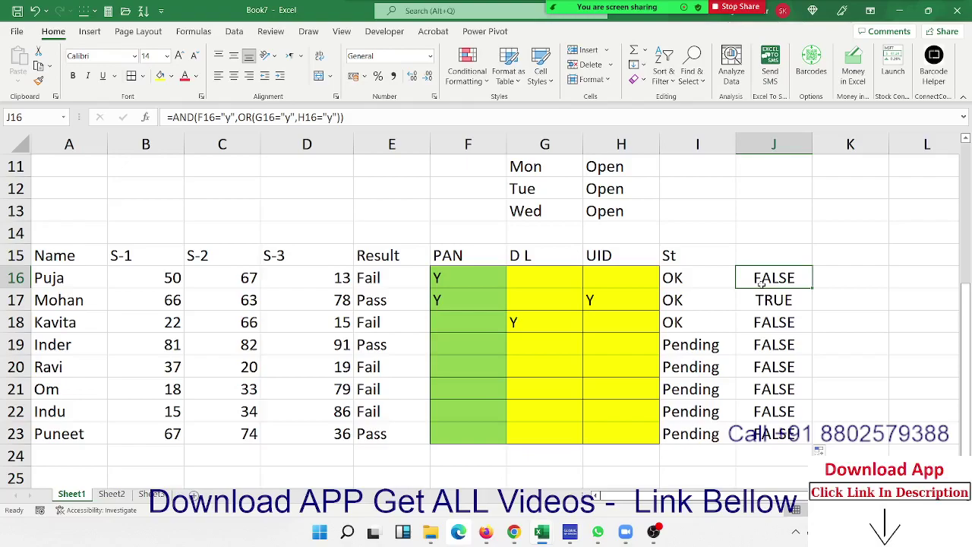
- Wrap J16's AND check in IF returning "OK"/"PN" and fill it down to J23
double_click(761, 283)
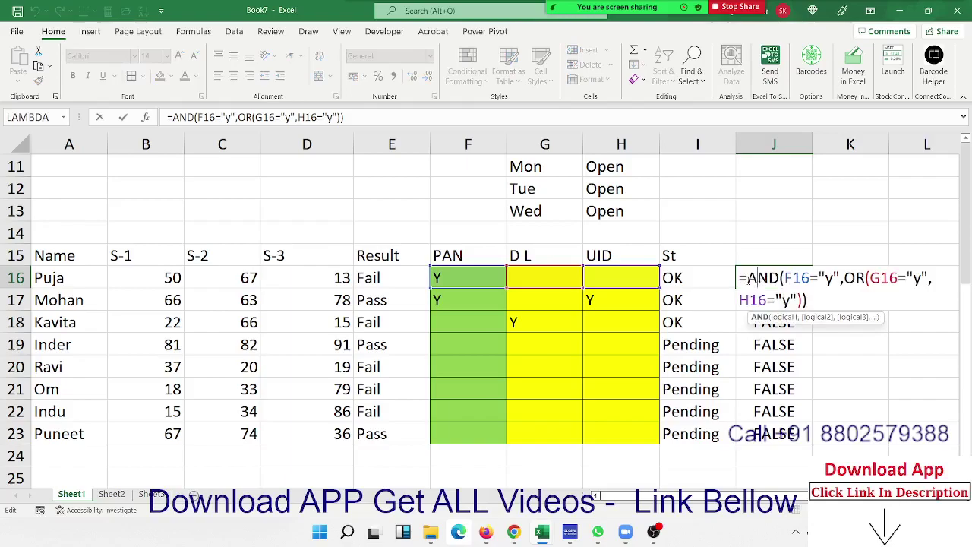
click(748, 279)
text(i)
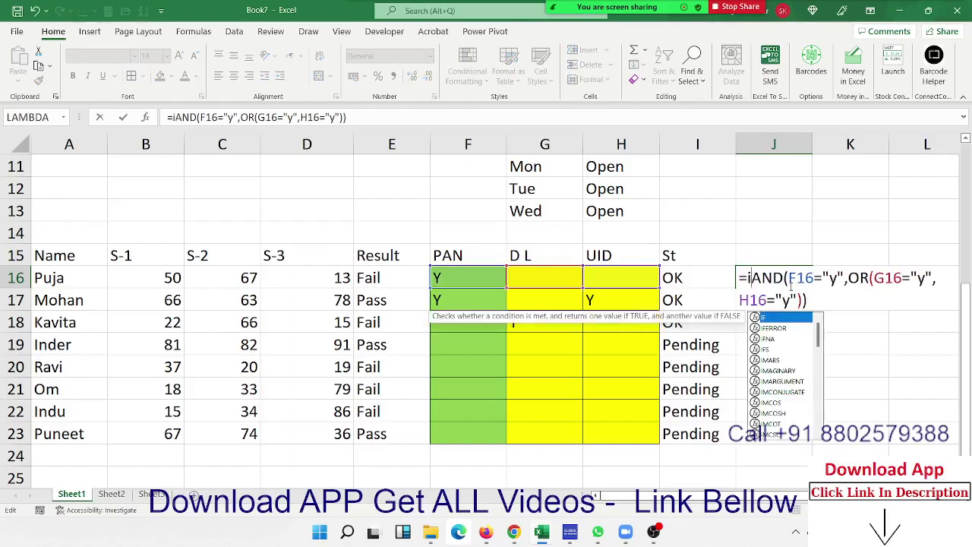
text(f)
key(Tab)
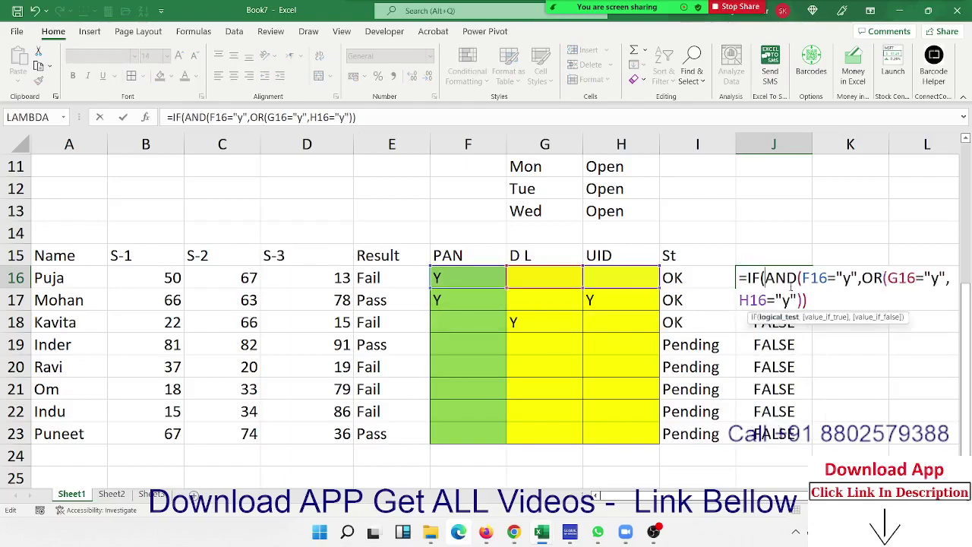
click(865, 305)
text(,"O)
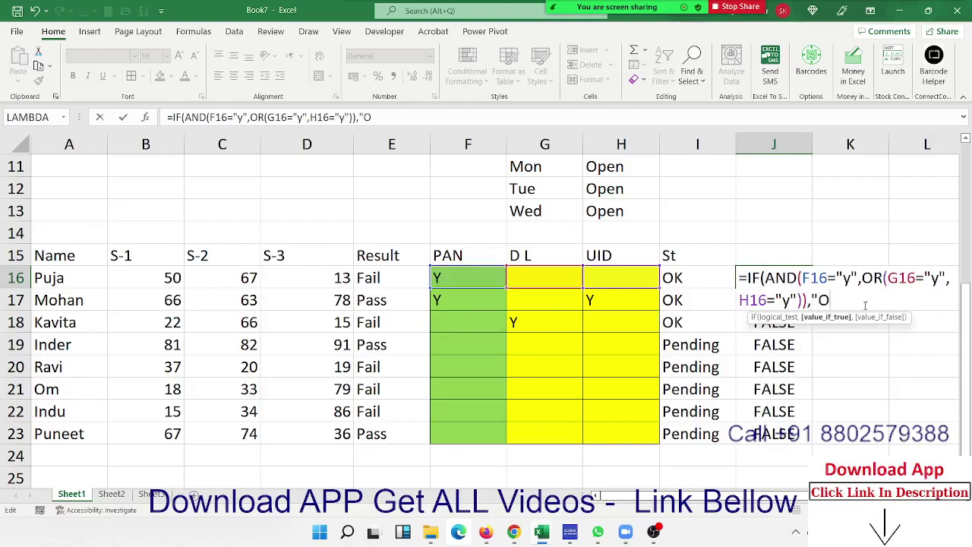
text(K",")
text(PN)
text(")
key(Return)
key(Return)
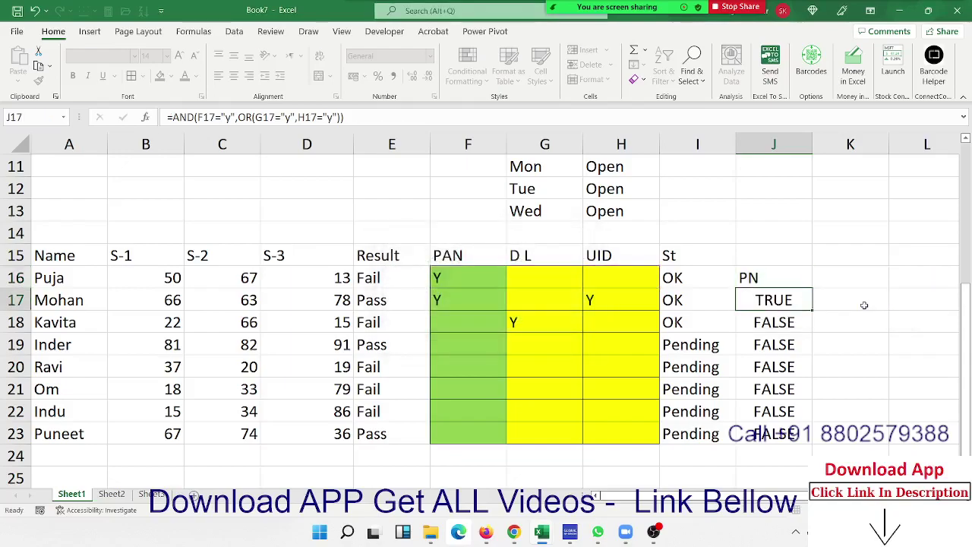
key(Up)
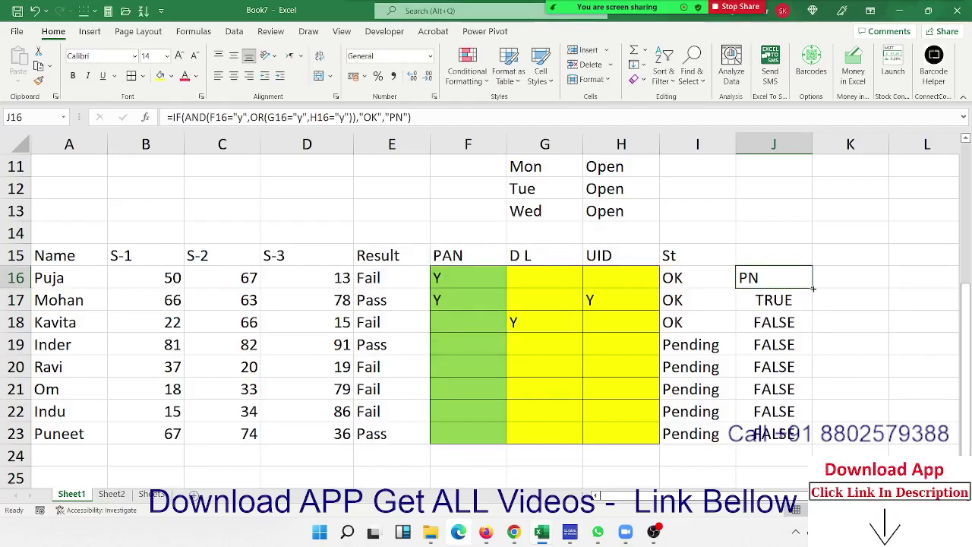
double_click(813, 288)
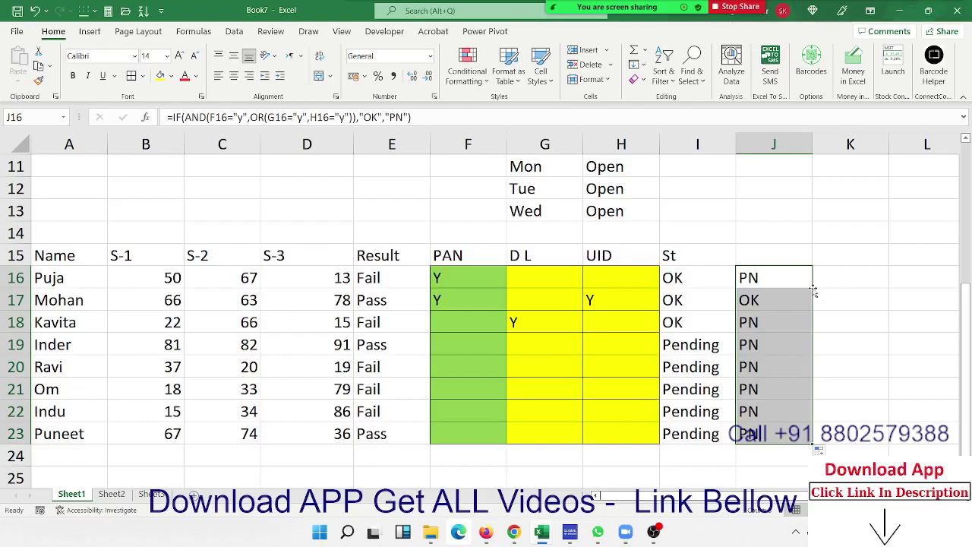
key(Left)
key(Left)
key(Left)
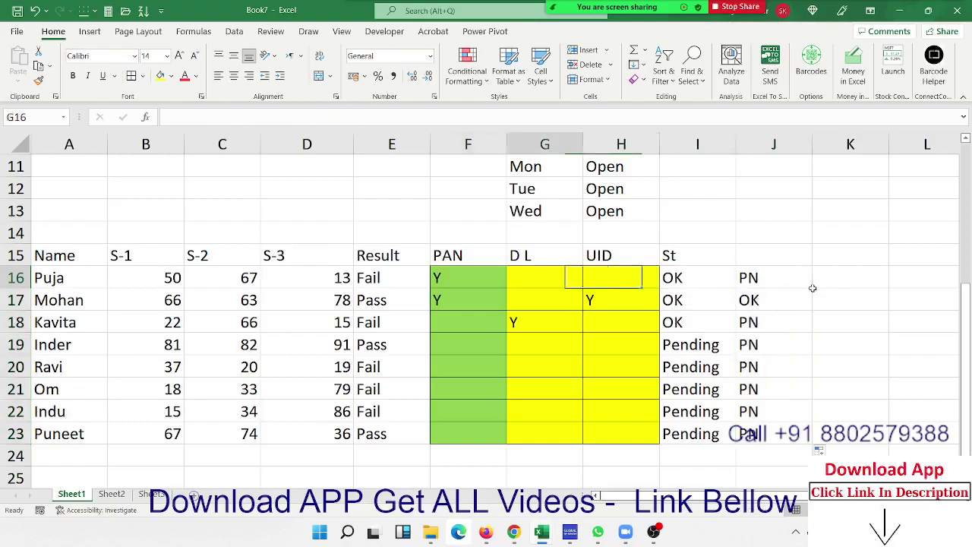
key(Left)
key(Left)
key(Left)
key(Up)
key(Up)
key(Up)
key(Up)
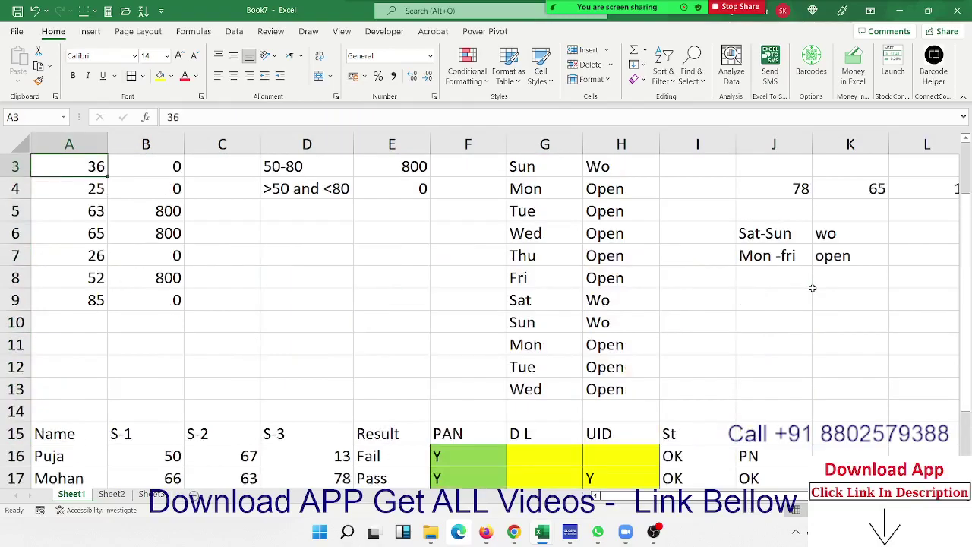
key(Up)
key(Up)
key(Up)
key(Down)
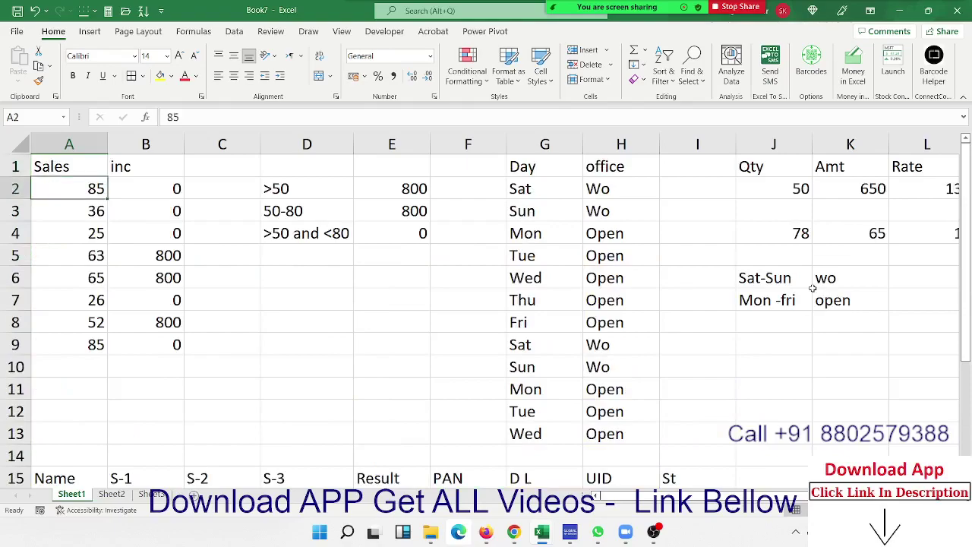
key(Right)
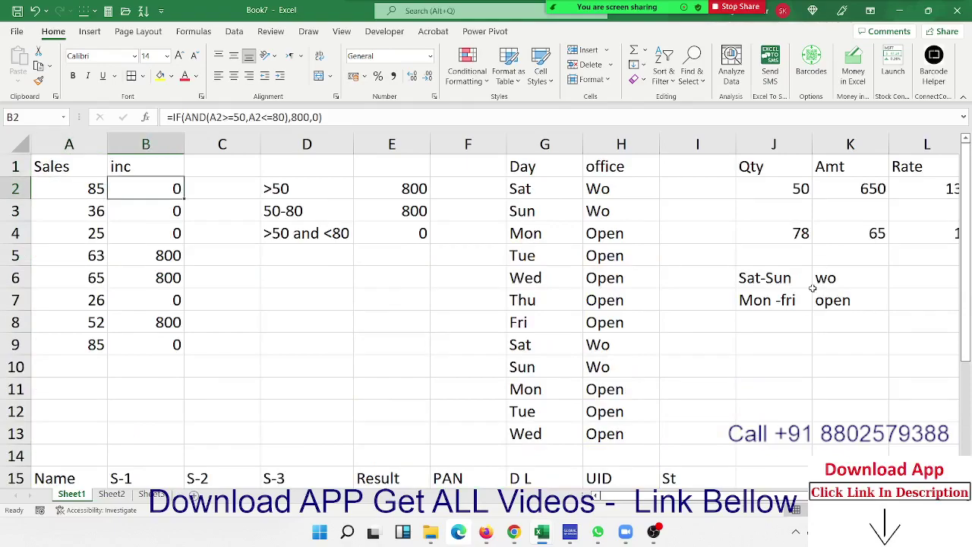
key(Right)
key(Right)
key(Right)
key(Right)
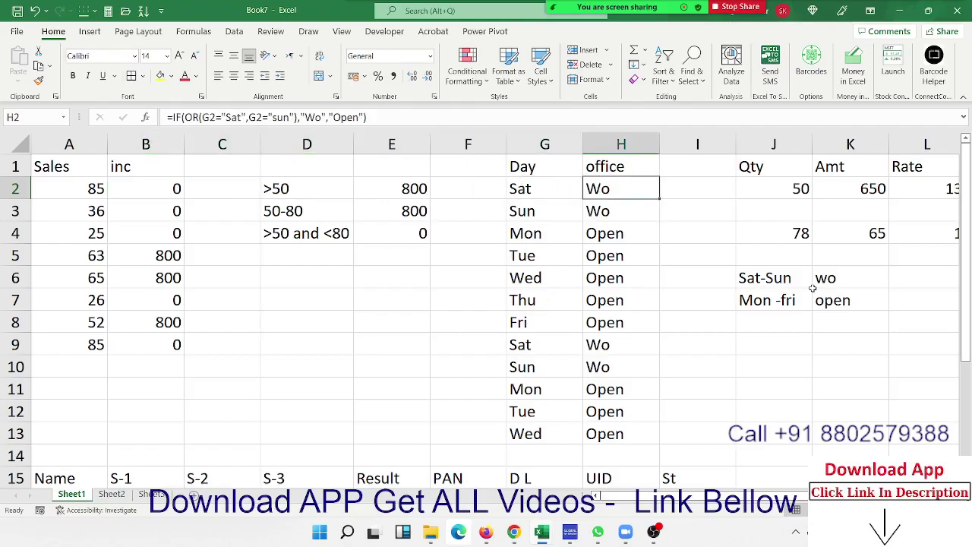
key(Left)
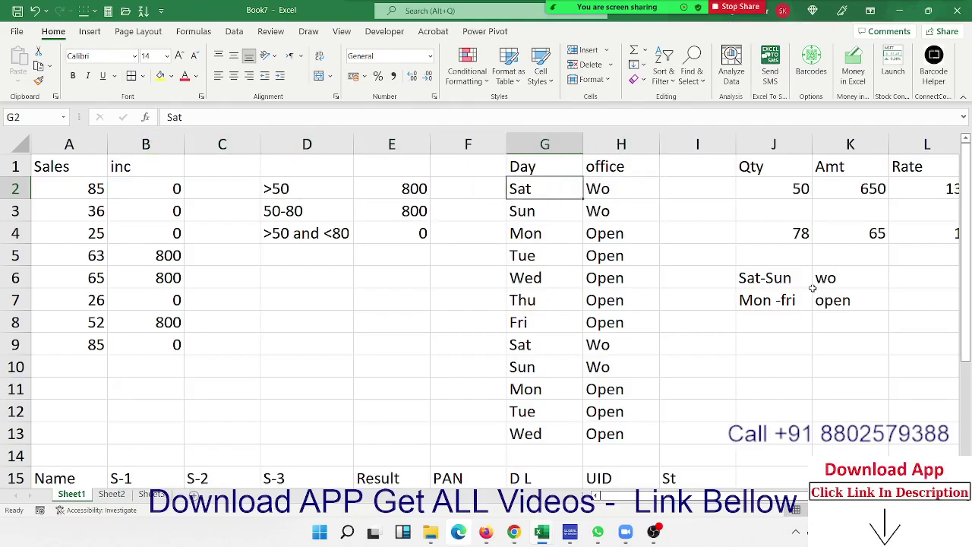
key(Left)
key(Left)
key(Left)
key(Down)
key(Down)
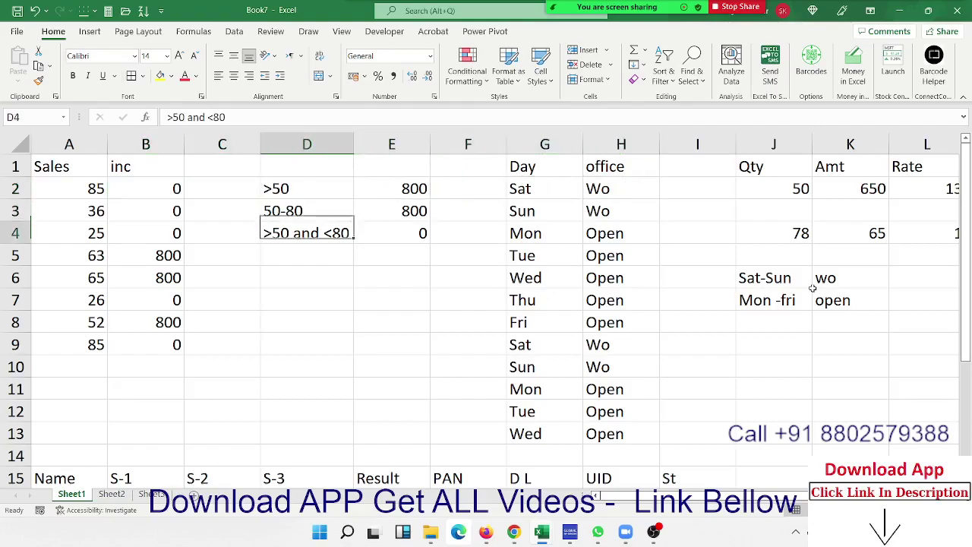
key(Down)
key(Down)
key(Down)
key(Down)
key(Down)
key(Down)
key(Up)
key(Up)
key(Up)
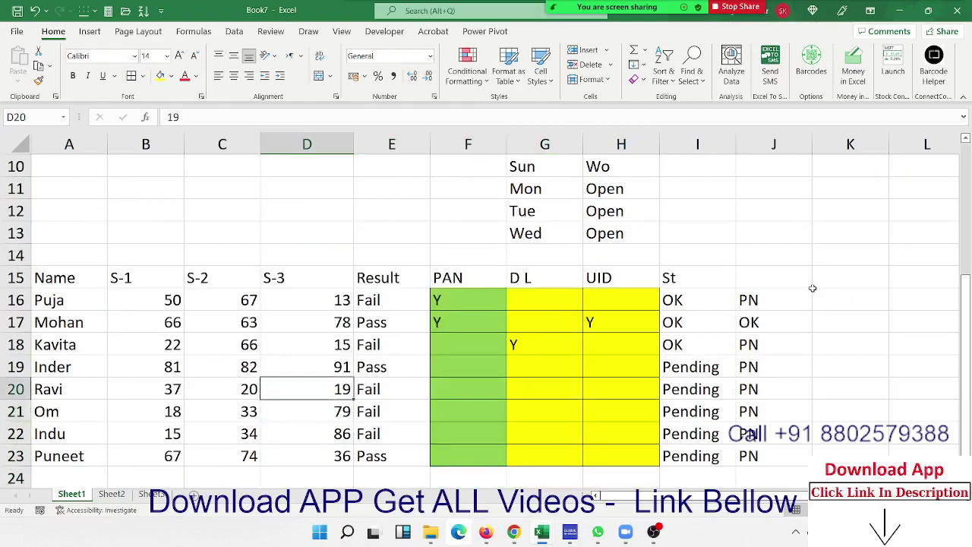
key(Up)
key(Up)
key(Right)
key(Right)
key(Right)
key(Right)
key(Up)
key(Up)
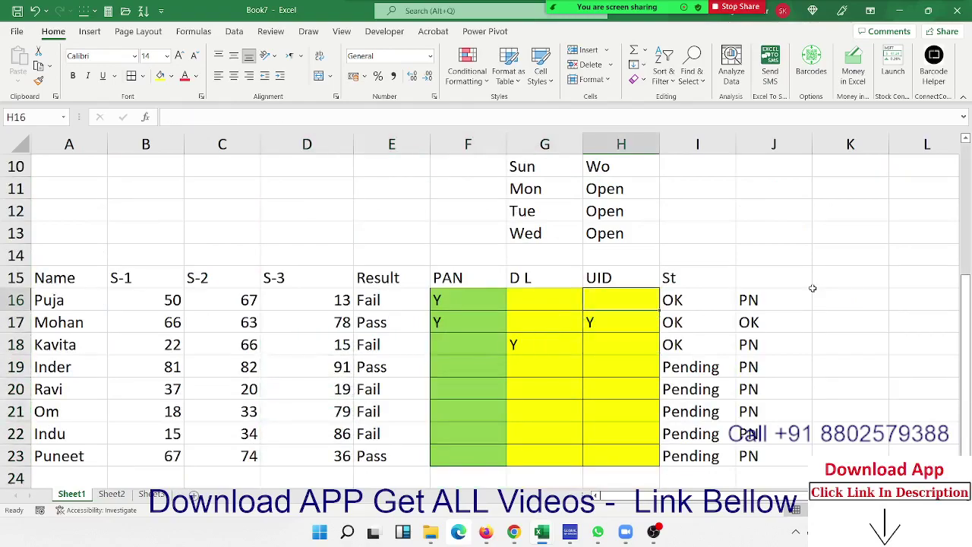
key(Right)
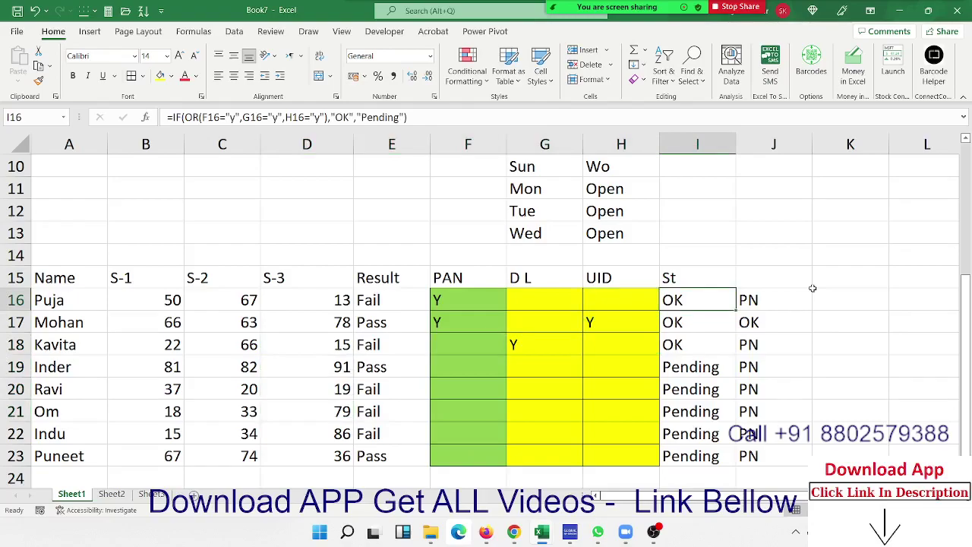
key(Right)
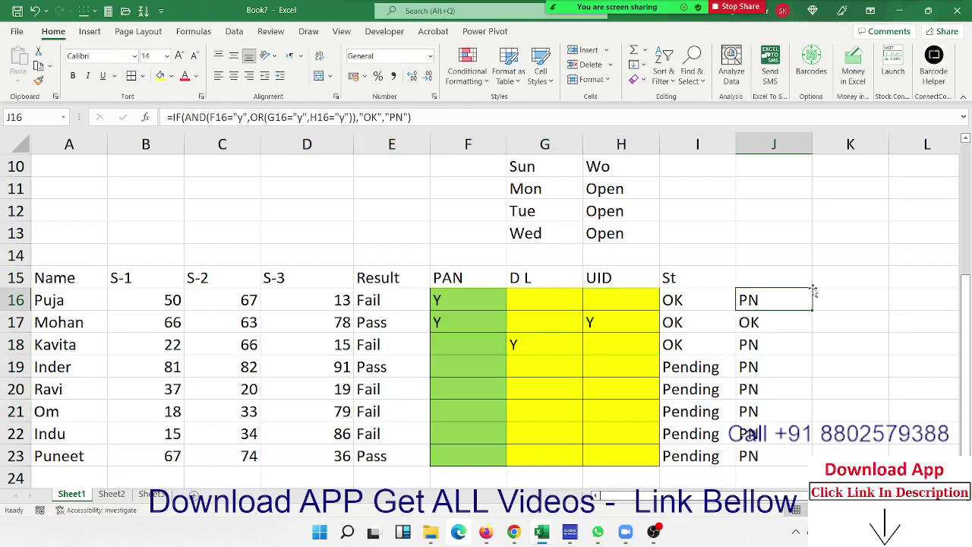